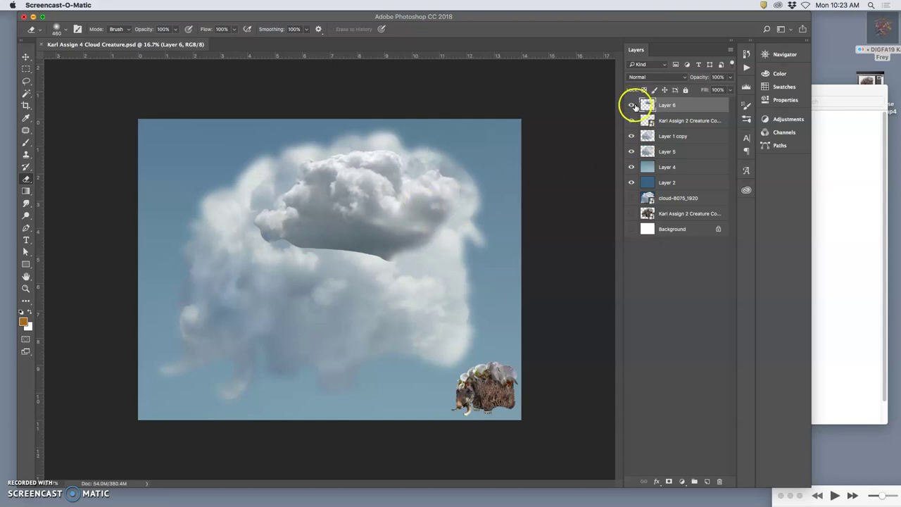
# Lighten the grey cloud on Layer 6 with a Levels adjustment, raising the black output level to 34.
pyautogui.click(631, 105)
pyautogui.click(632, 105)
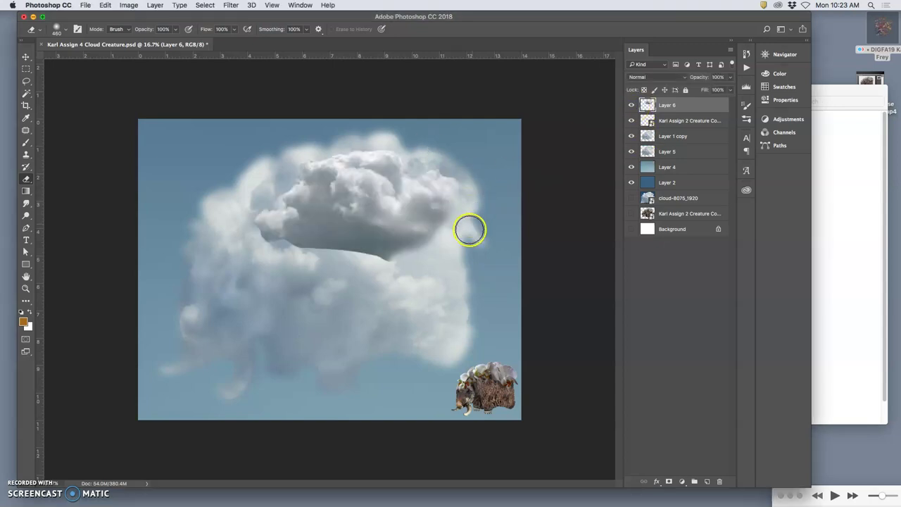
pyautogui.click(129, 5)
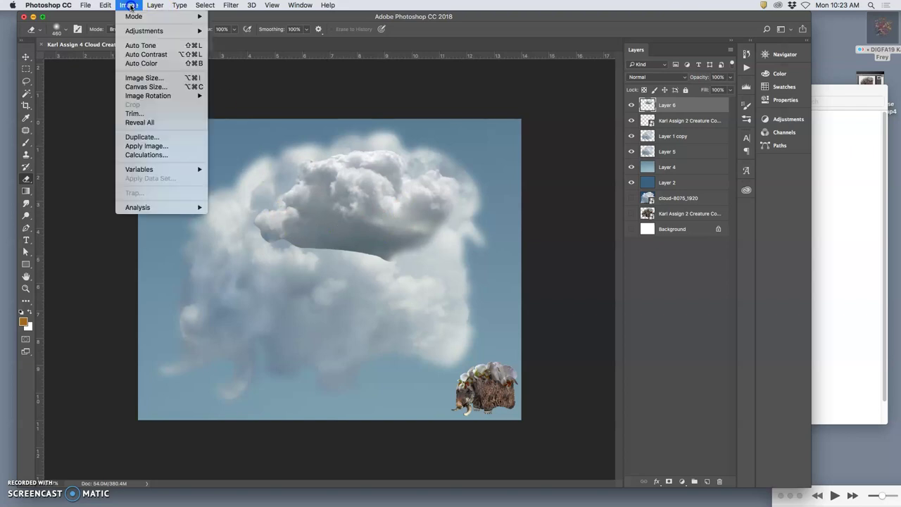
pyautogui.moveTo(144, 30)
pyautogui.press('Return')
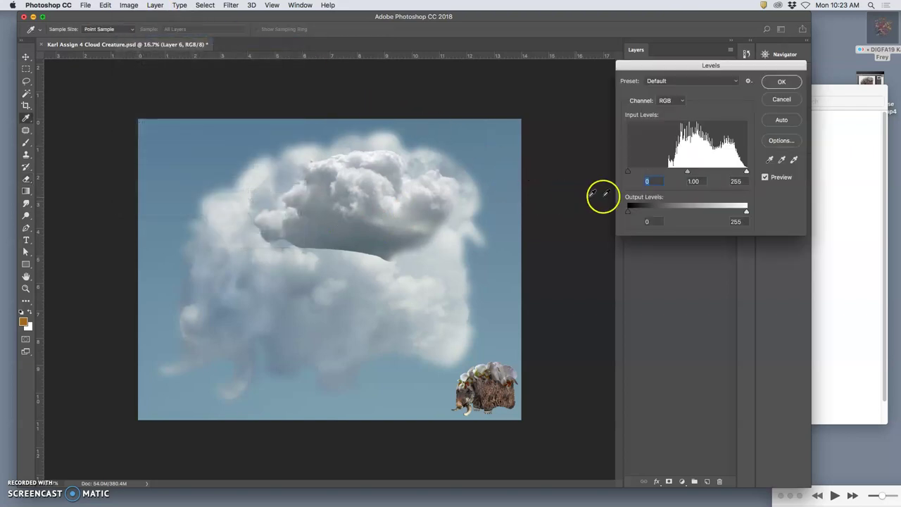
pyautogui.moveTo(629, 213); pyautogui.dragTo(641, 211)
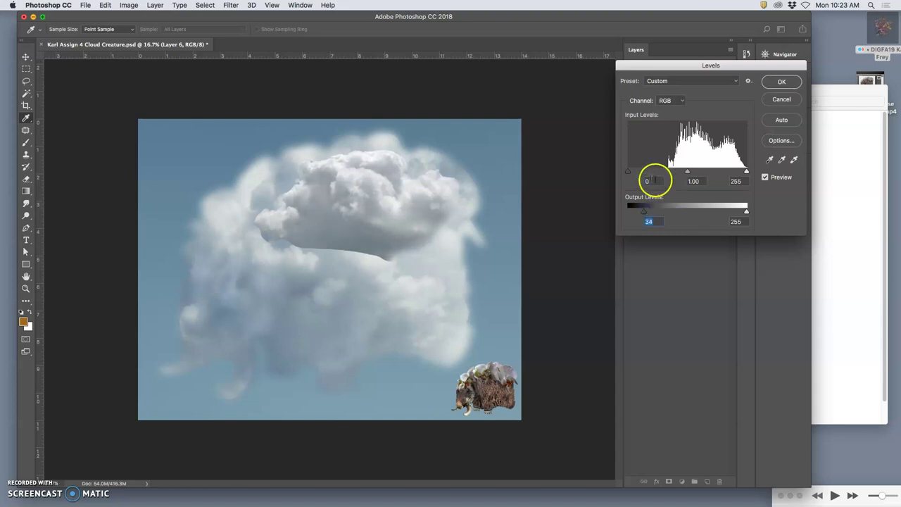
pyautogui.moveTo(688, 174)
pyautogui.mouseDown()
pyautogui.moveTo(657, 173)
pyautogui.moveTo(688, 171)
pyautogui.mouseUp()
pyautogui.click(778, 83)
# Erase the hard bottom edge and the left tip of the cloud on Layer 6 with the soft eraser.
pyautogui.moveTo(438, 254)
pyautogui.mouseDown()
pyautogui.moveTo(388, 265)
pyautogui.moveTo(389, 253)
pyautogui.moveTo(343, 270)
pyautogui.moveTo(315, 261)
pyautogui.moveTo(451, 244)
pyautogui.moveTo(402, 273)
pyautogui.moveTo(355, 256)
pyautogui.moveTo(285, 247)
pyautogui.mouseUp()
pyautogui.click(359, 260)
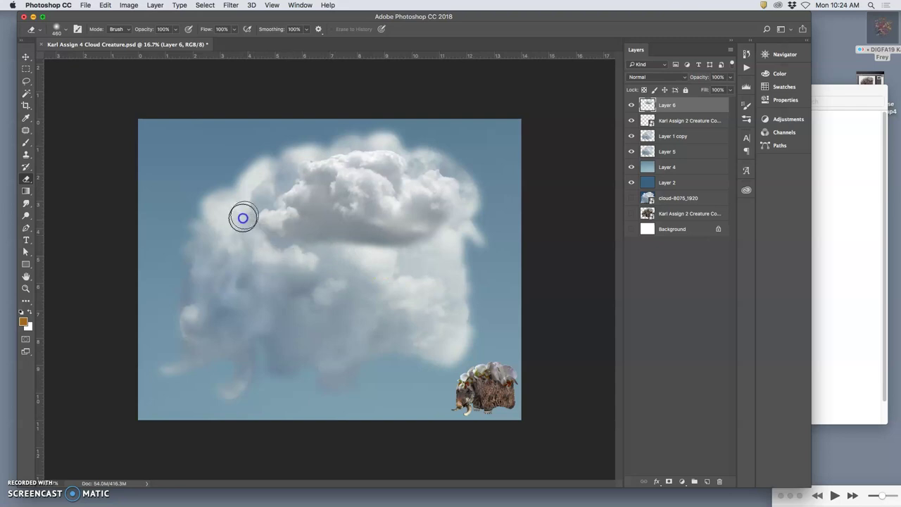
pyautogui.moveTo(268, 224); pyautogui.dragTo(263, 219)
# Set the eraser opacity to 51% and fade the underside and sides of Layer 6's cloud into the cloud creature.
pyautogui.click(175, 29)
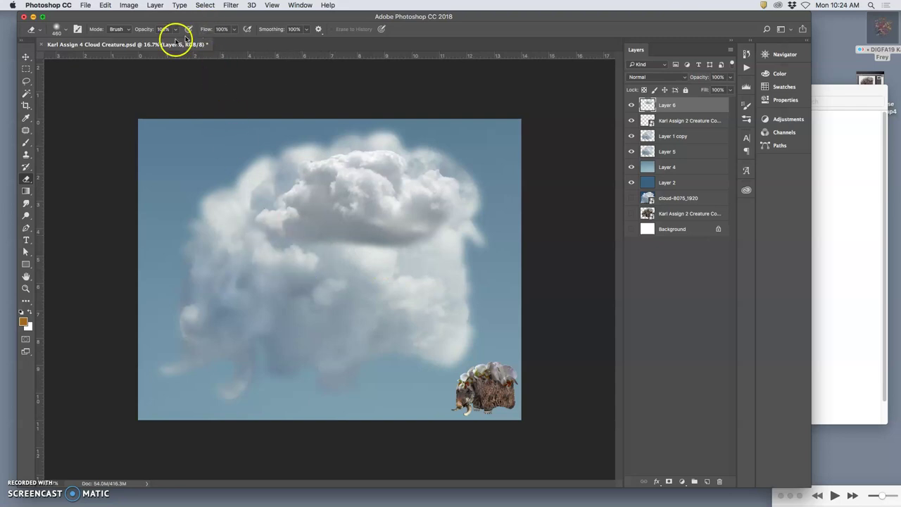
pyautogui.click(169, 53)
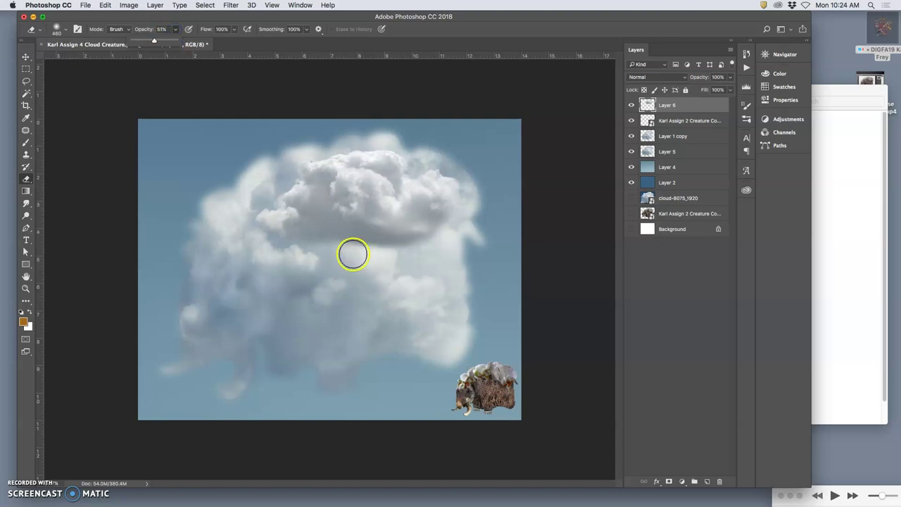
pyautogui.moveTo(350, 228)
pyautogui.mouseDown()
pyautogui.moveTo(392, 260)
pyautogui.moveTo(401, 256)
pyautogui.moveTo(415, 244)
pyautogui.moveTo(370, 245)
pyautogui.moveTo(338, 233)
pyautogui.moveTo(346, 211)
pyautogui.moveTo(373, 234)
pyautogui.moveTo(385, 207)
pyautogui.moveTo(353, 224)
pyautogui.moveTo(409, 259)
pyautogui.moveTo(394, 249)
pyautogui.mouseUp()
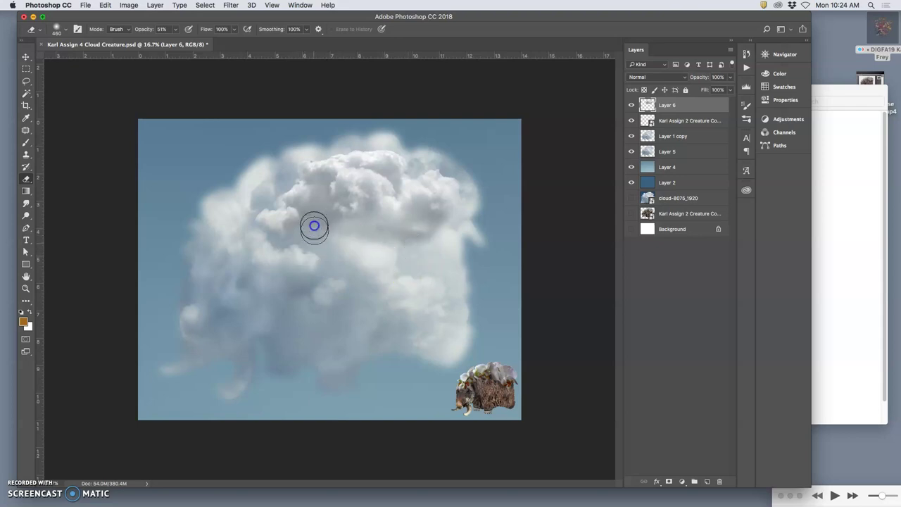
pyautogui.moveTo(326, 229); pyautogui.dragTo(317, 211)
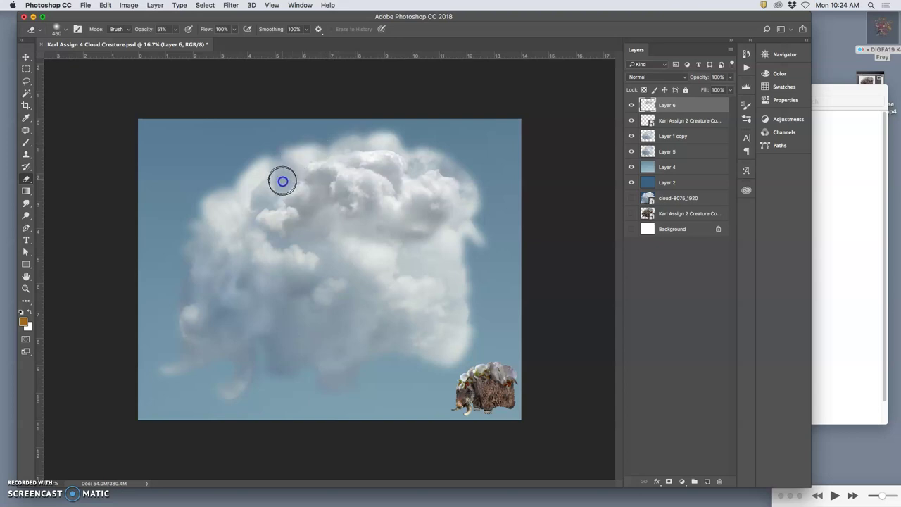
pyautogui.moveTo(285, 204)
pyautogui.mouseDown()
pyautogui.moveTo(416, 157)
pyautogui.moveTo(443, 169)
pyautogui.moveTo(459, 249)
pyautogui.moveTo(485, 228)
pyautogui.moveTo(427, 342)
pyautogui.moveTo(453, 211)
pyautogui.moveTo(437, 246)
pyautogui.moveTo(427, 228)
pyautogui.moveTo(434, 215)
pyautogui.moveTo(415, 215)
pyautogui.mouseUp()
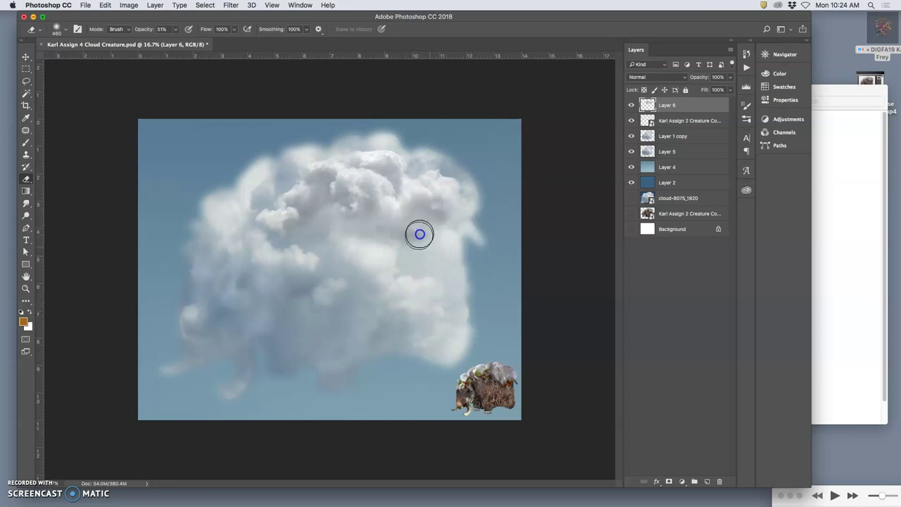
pyautogui.click(448, 188)
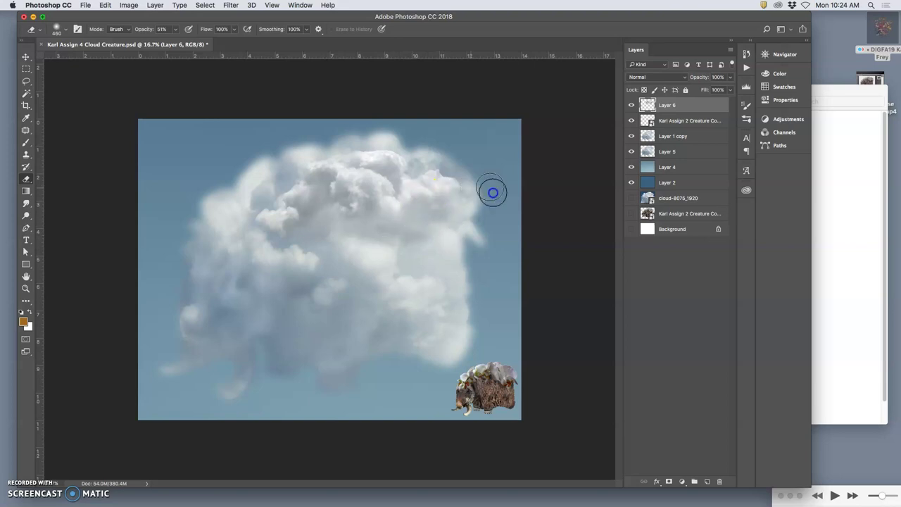
pyautogui.moveTo(452, 315)
pyautogui.mouseDown()
pyautogui.moveTo(443, 289)
pyautogui.moveTo(412, 263)
pyautogui.mouseUp()
pyautogui.moveTo(401, 329)
pyautogui.mouseDown()
pyautogui.moveTo(344, 324)
pyautogui.moveTo(287, 234)
pyautogui.moveTo(265, 227)
pyautogui.moveTo(241, 244)
pyautogui.moveTo(283, 278)
pyautogui.moveTo(332, 289)
pyautogui.moveTo(306, 251)
pyautogui.moveTo(370, 245)
pyautogui.moveTo(329, 262)
pyautogui.mouseUp()
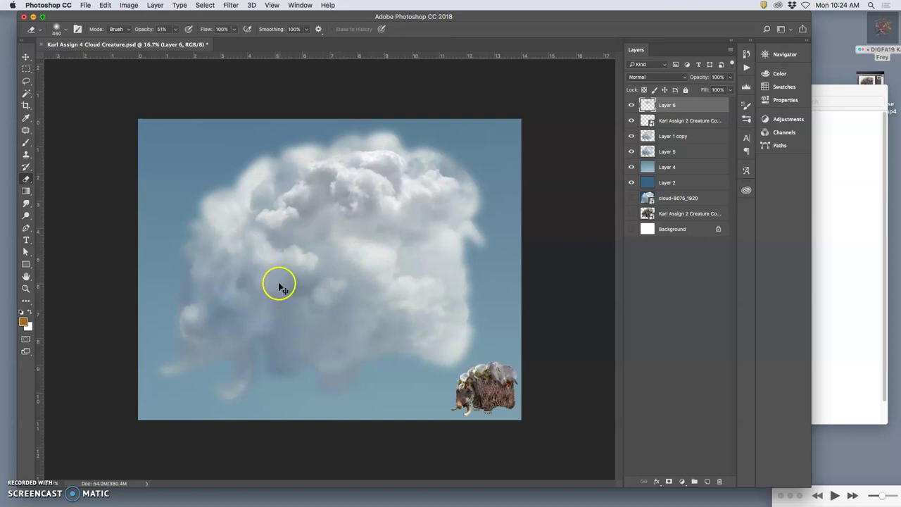
# Lower the eraser opacity to 26% and soften the remaining edges of Layer 6's cloud.
pyautogui.click(176, 30)
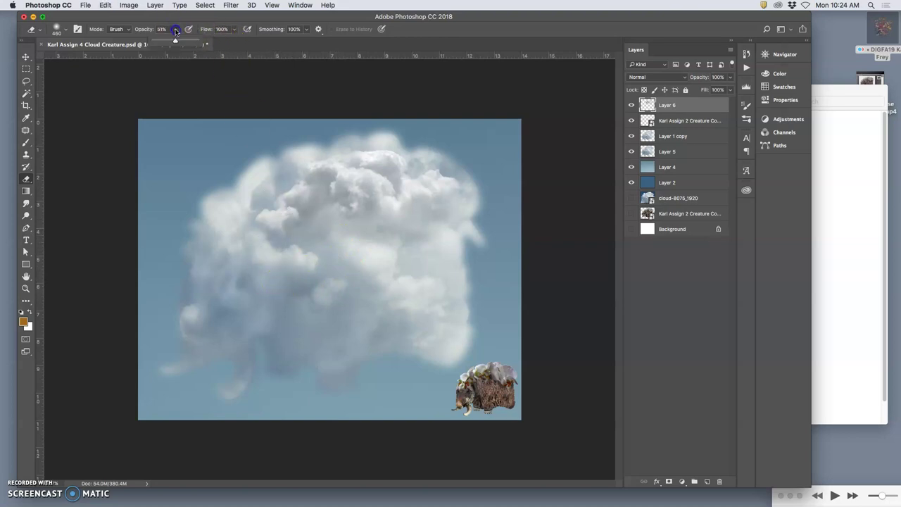
pyautogui.moveTo(262, 252)
pyautogui.mouseDown()
pyautogui.moveTo(258, 231)
pyautogui.moveTo(282, 231)
pyautogui.moveTo(291, 222)
pyautogui.moveTo(270, 230)
pyautogui.moveTo(303, 217)
pyautogui.moveTo(279, 245)
pyautogui.moveTo(262, 262)
pyautogui.mouseUp()
pyautogui.click(280, 225)
pyautogui.click(325, 300)
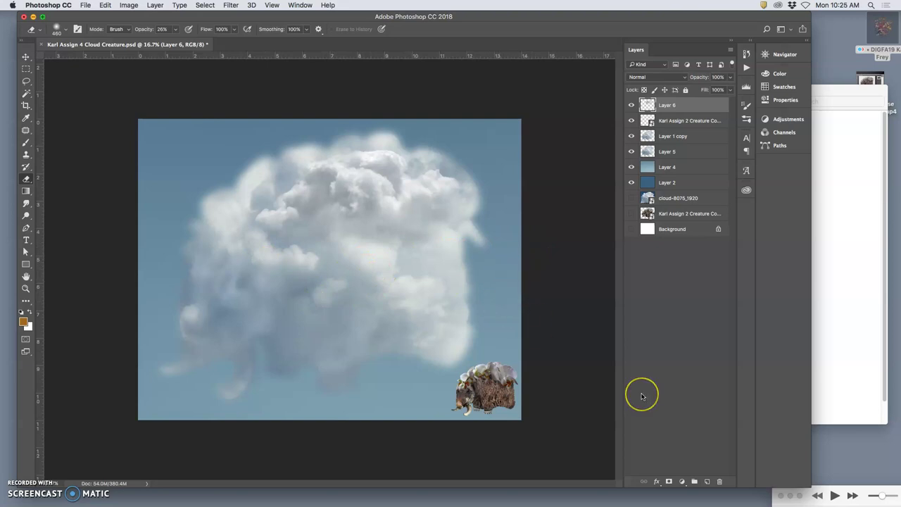
pyautogui.click(835, 209)
pyautogui.moveTo(715, 173); pyautogui.dragTo(338, 333)
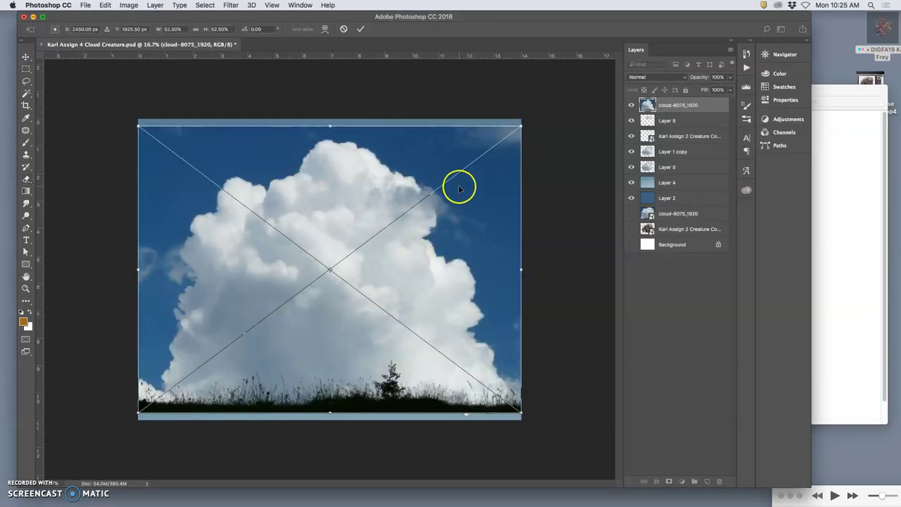
pyautogui.press('Escape')
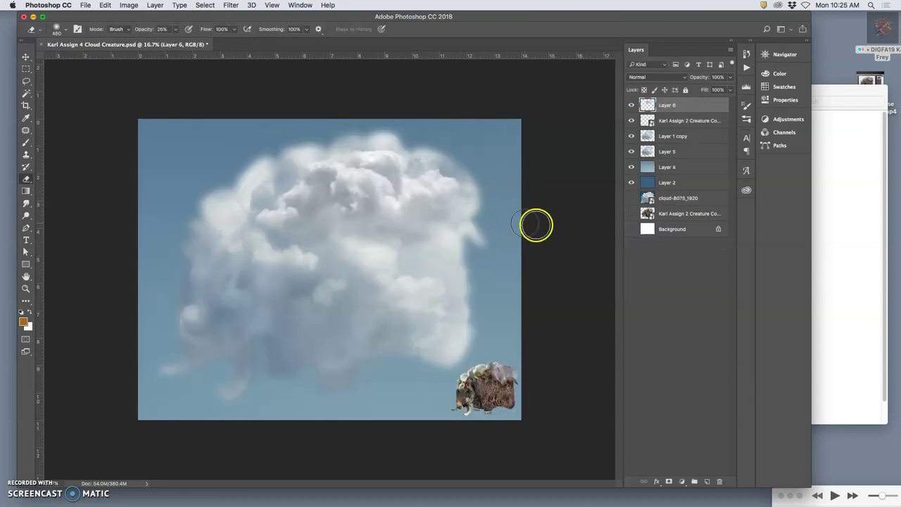
# Place the cumulus-2943540_960_720 image from the Assignment 4 folder into the document, enlarge it and flip it horizontally.
pyautogui.click(825, 187)
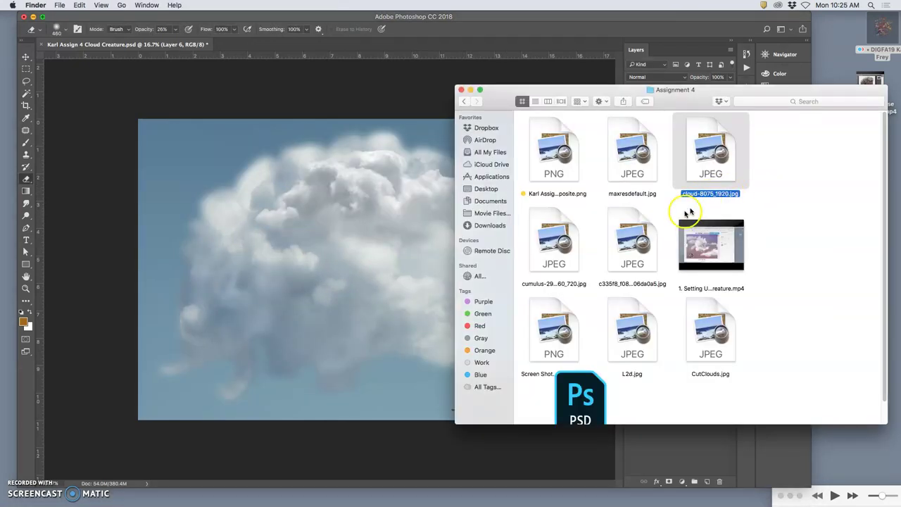
pyautogui.moveTo(563, 250); pyautogui.dragTo(397, 251)
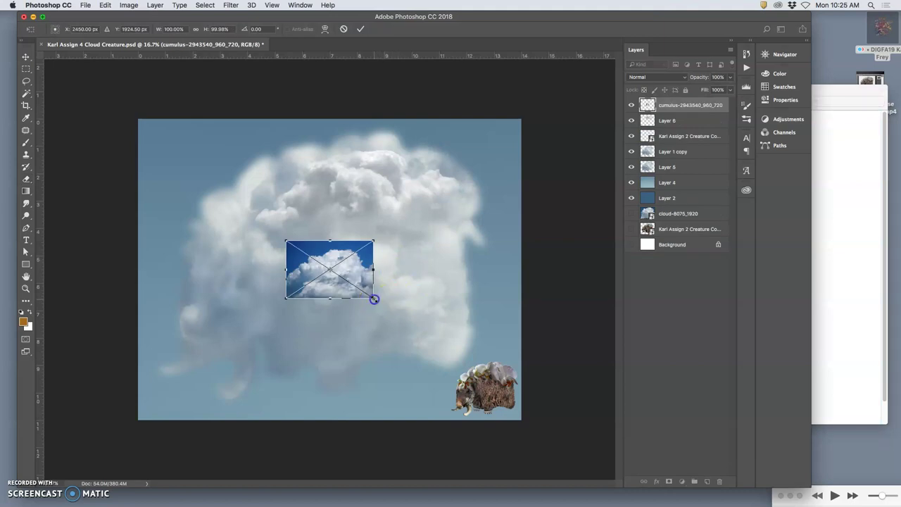
pyautogui.moveTo(373, 298); pyautogui.dragTo(507, 409)
pyautogui.rightClick(455, 366)
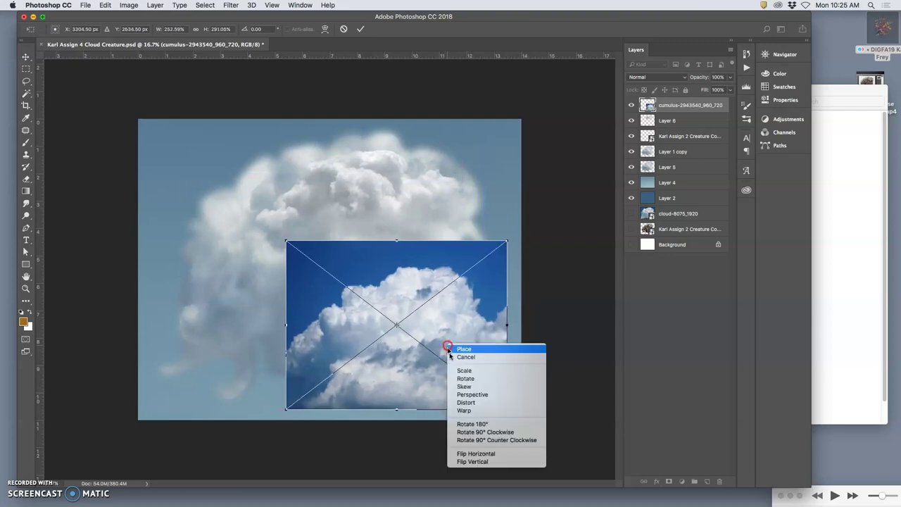
pyautogui.click(484, 454)
# Position the placed cumulus image over the cloud creature's body, scale it to about 351% wide by 405% high, and commit the placement.
pyautogui.moveTo(455, 345); pyautogui.dragTo(374, 249)
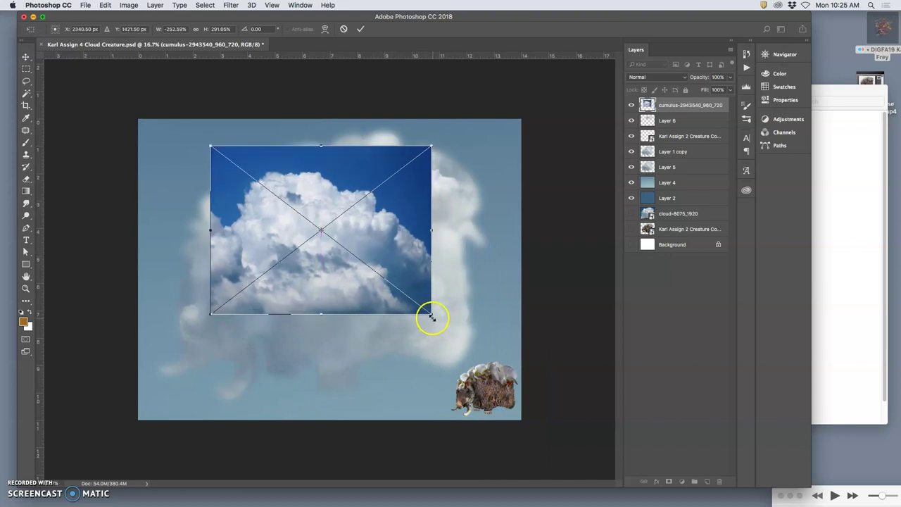
pyautogui.moveTo(432, 316); pyautogui.dragTo(518, 380)
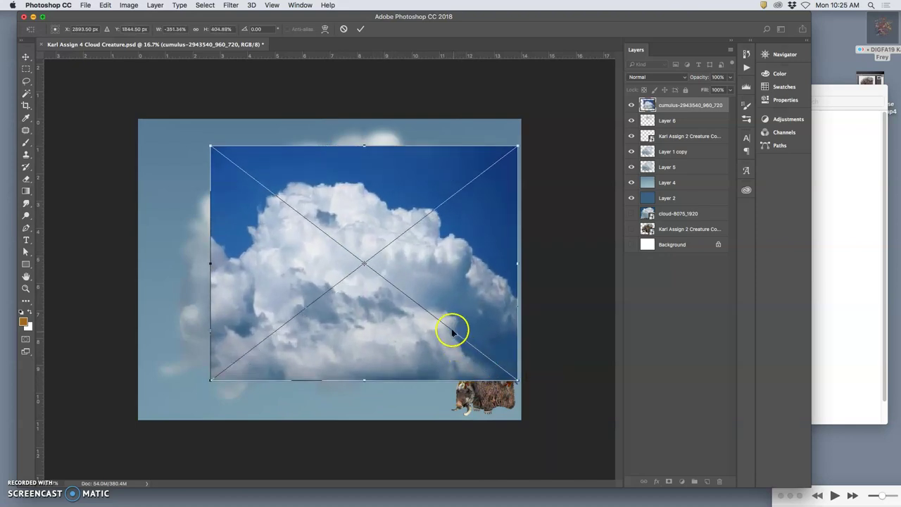
pyautogui.moveTo(452, 331); pyautogui.dragTo(397, 310)
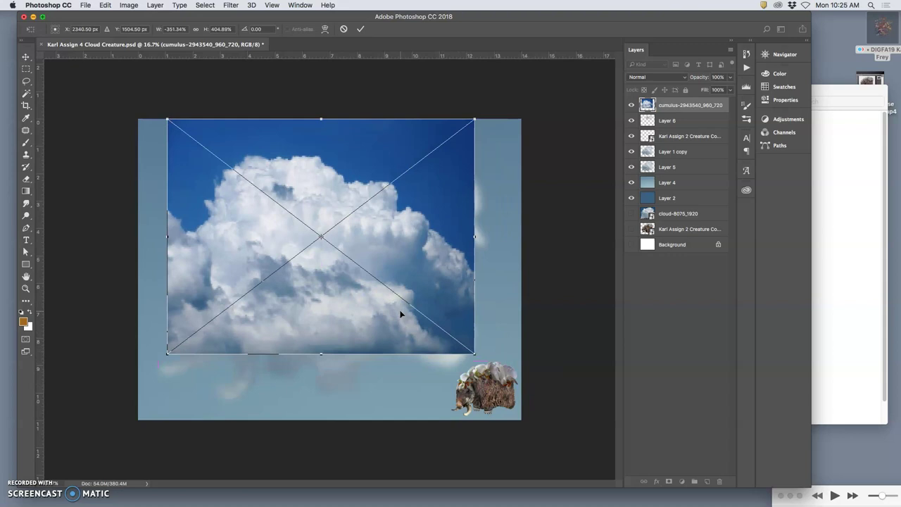
pyautogui.press('Return')
pyautogui.press('e')
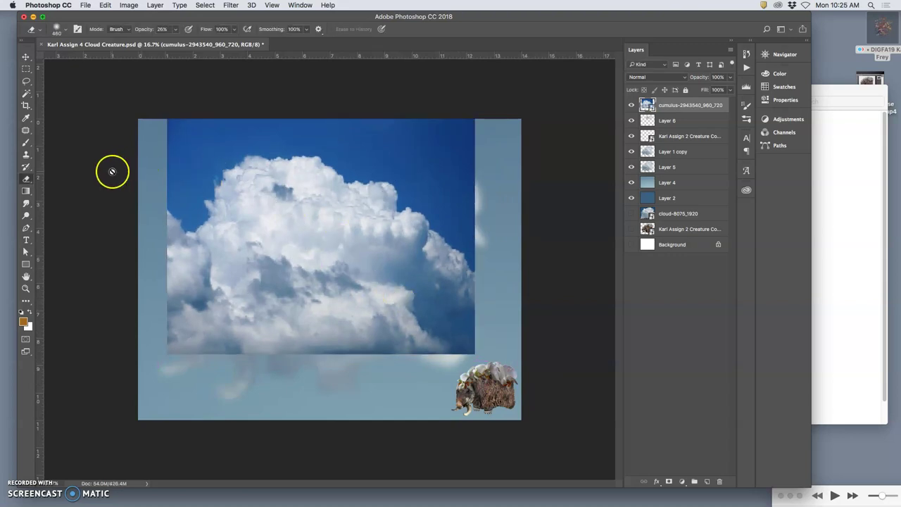
# Use the Magic Wand to select the blue sky and the darker blue patches in and around the cumulus cloud.
pyautogui.click(27, 93)
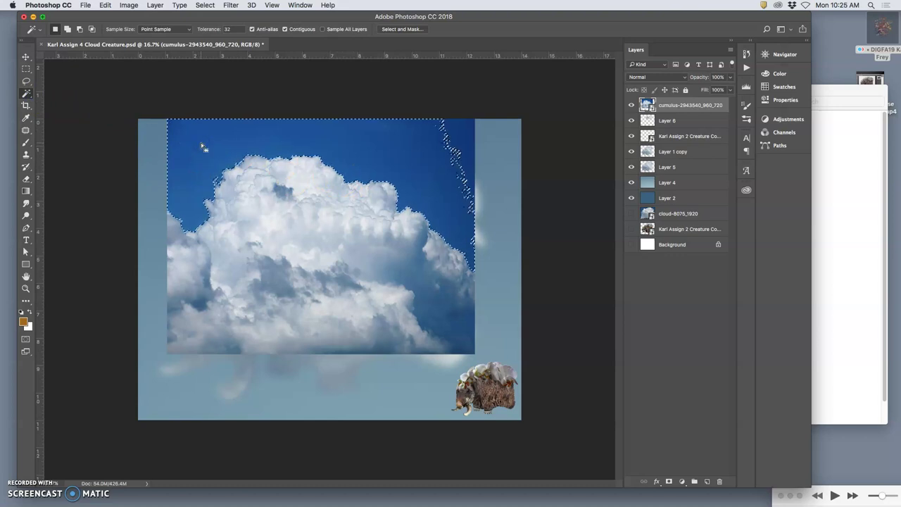
pyautogui.keyDown('shift'); pyautogui.click(468, 320); pyautogui.keyUp('shift')
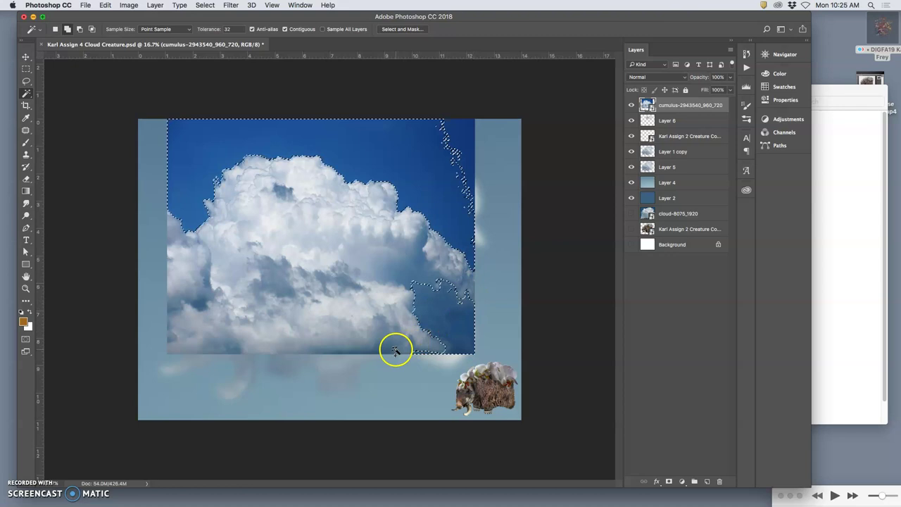
pyautogui.keyDown('shift'); pyautogui.click(391, 350); pyautogui.keyUp('shift')
pyautogui.keyDown('shift'); pyautogui.click(239, 349); pyautogui.keyUp('shift')
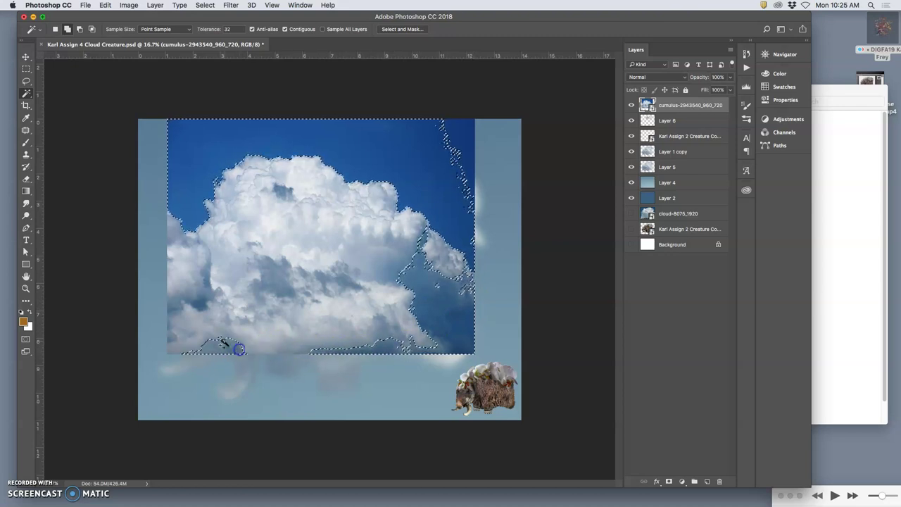
pyautogui.keyDown('shift'); pyautogui.click(201, 302); pyautogui.keyUp('shift')
pyautogui.keyDown('shift'); pyautogui.click(275, 192); pyautogui.keyUp('shift')
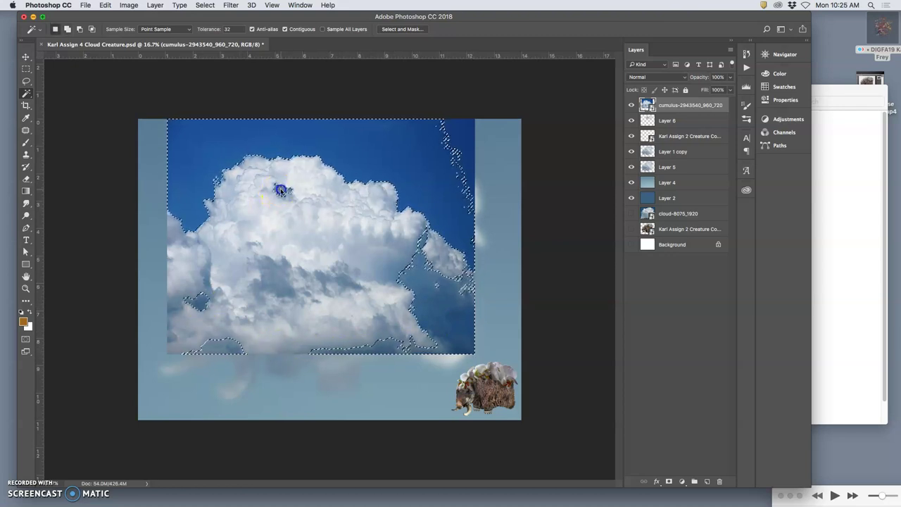
pyautogui.keyDown('shift'); pyautogui.click(354, 284); pyautogui.keyUp('shift')
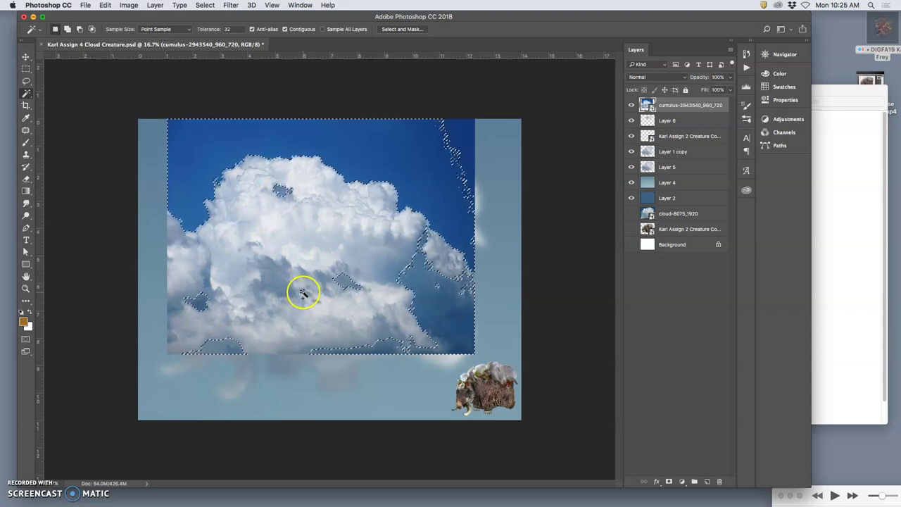
pyautogui.press('super+z')
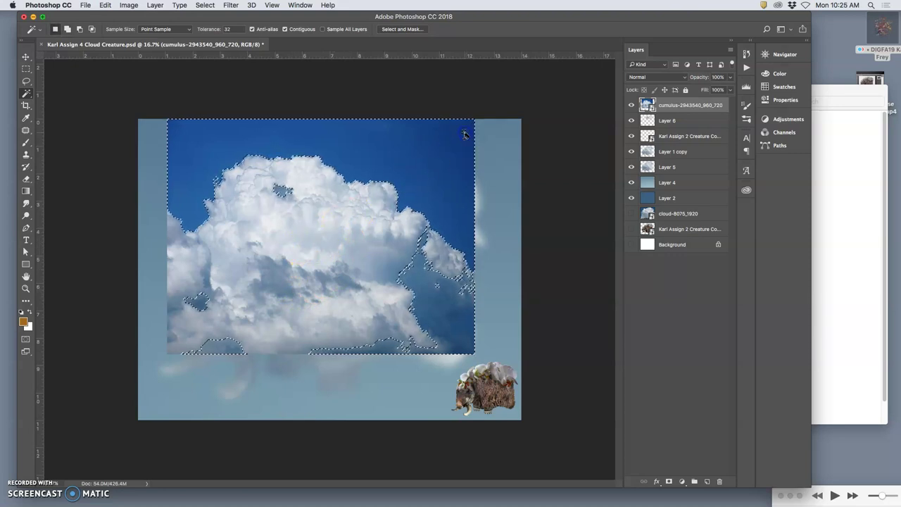
# Invert the selection, copy the cumulus cloud to a new layer, and delete the original placed image layer.
pyautogui.click(203, 8)
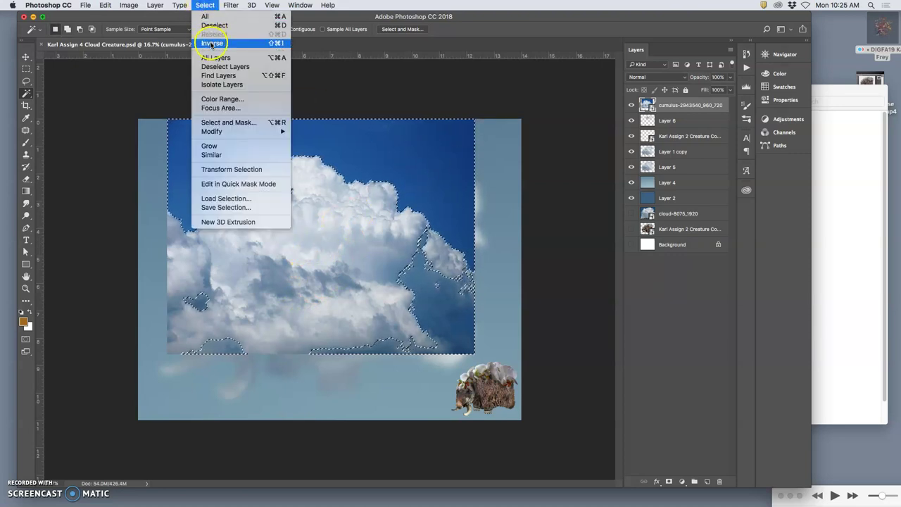
pyautogui.click(212, 54)
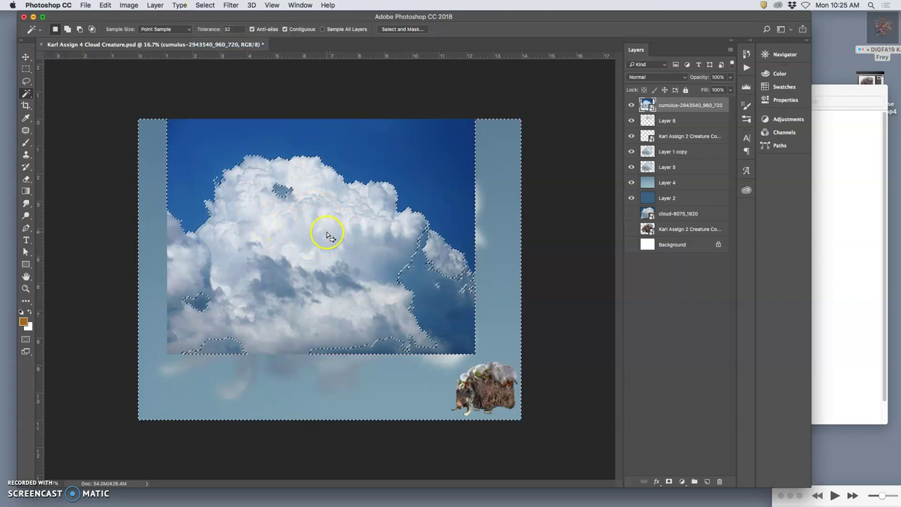
pyautogui.press('super+j')
pyautogui.click(644, 122)
pyautogui.press('Delete')
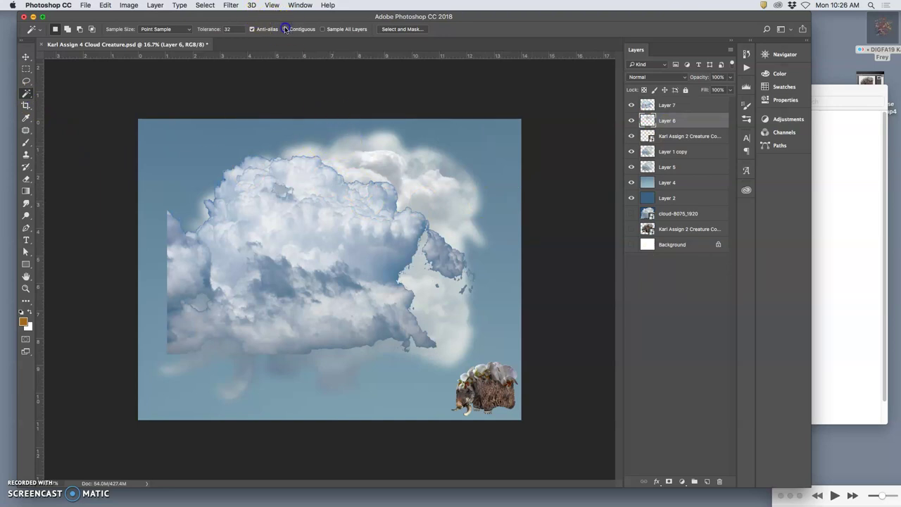
# Select the transparent area around the cumulus cloud on Layer 7 and refine the selection with a 5 px feather and +10% edge shift.
pyautogui.click(387, 138)
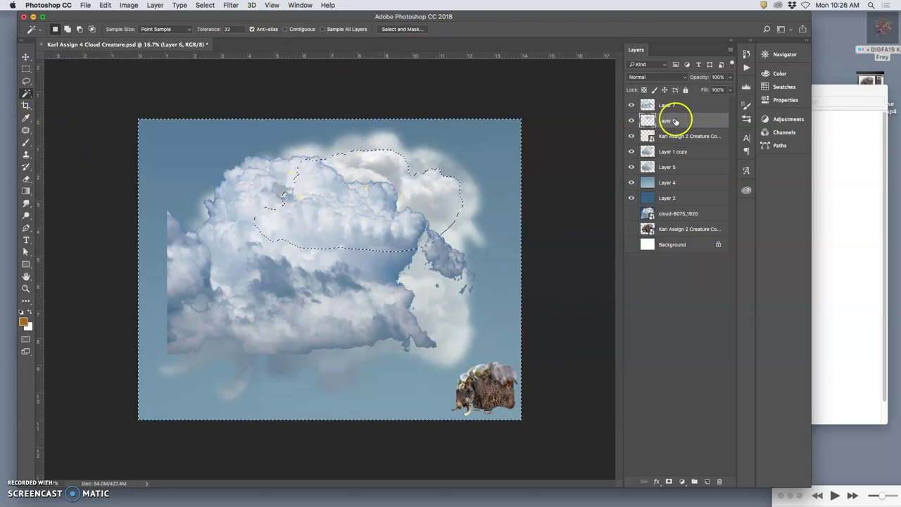
pyautogui.click(675, 106)
pyautogui.click(482, 270)
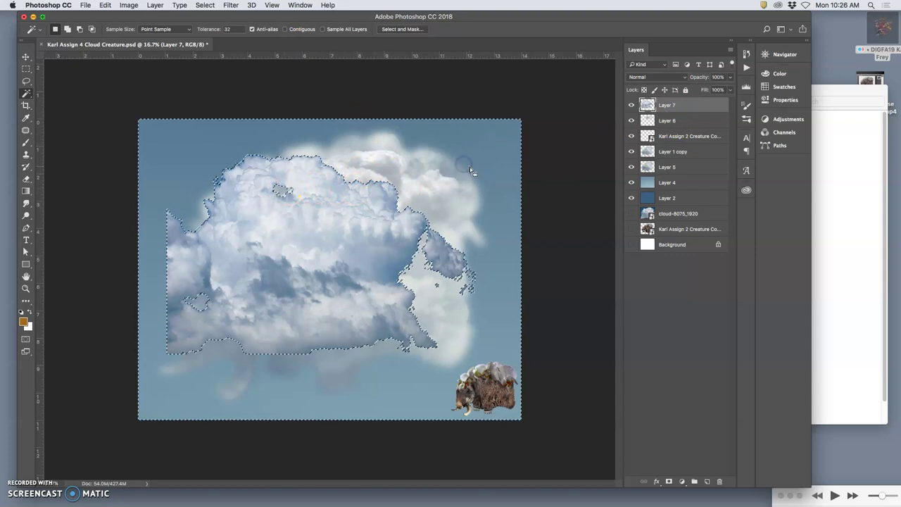
pyautogui.click(407, 30)
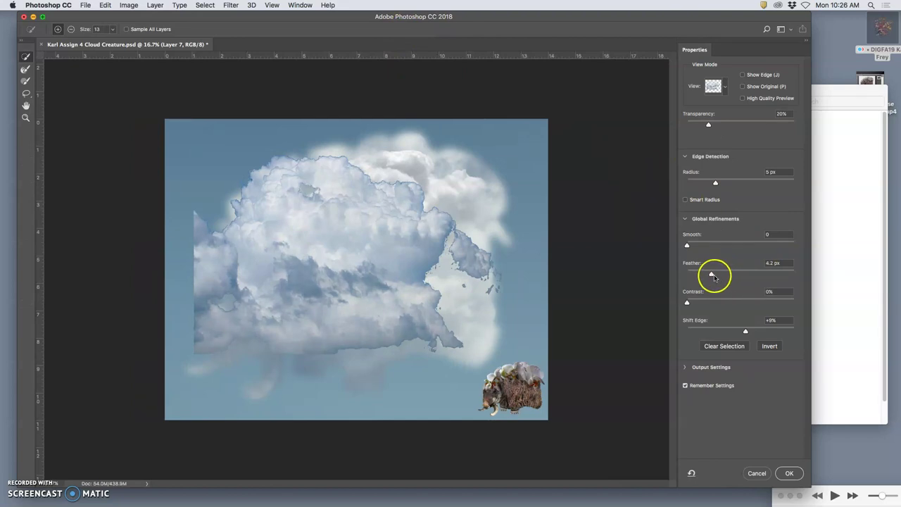
pyautogui.moveTo(711, 274); pyautogui.dragTo(712, 276)
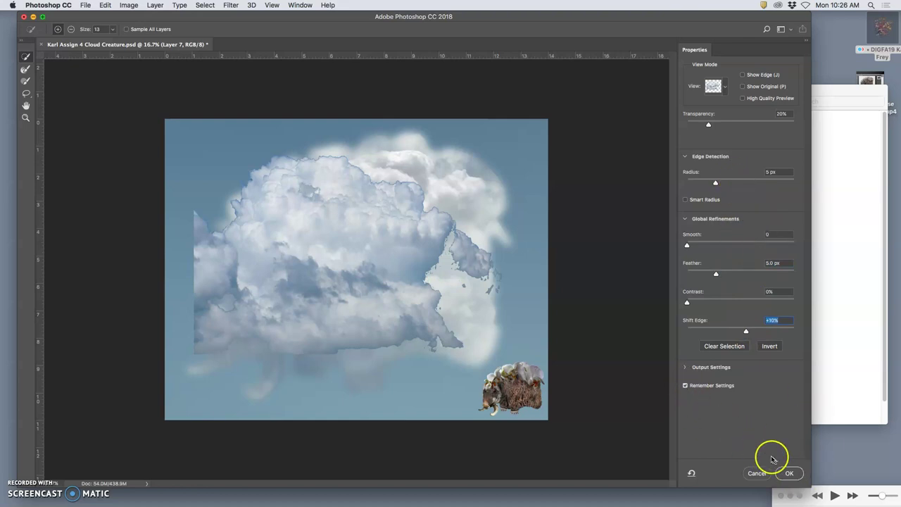
pyautogui.press('Return')
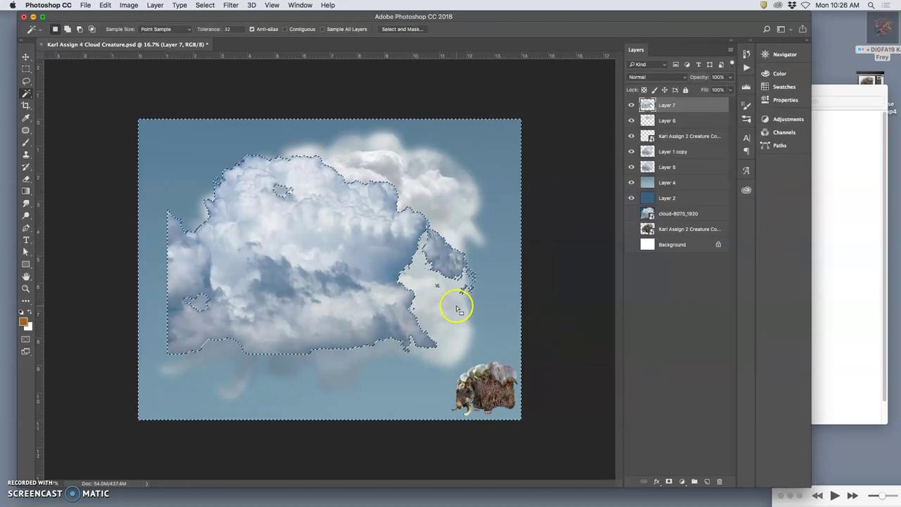
# Delete the selected blue fringe along the cumulus cloud's edges and clear the selection.
pyautogui.press('super+equal')
pyautogui.press('super+equal')
pyautogui.press('super+equal')
pyautogui.press('super+equal')
pyautogui.press('super+equal')
pyautogui.press('super+equal')
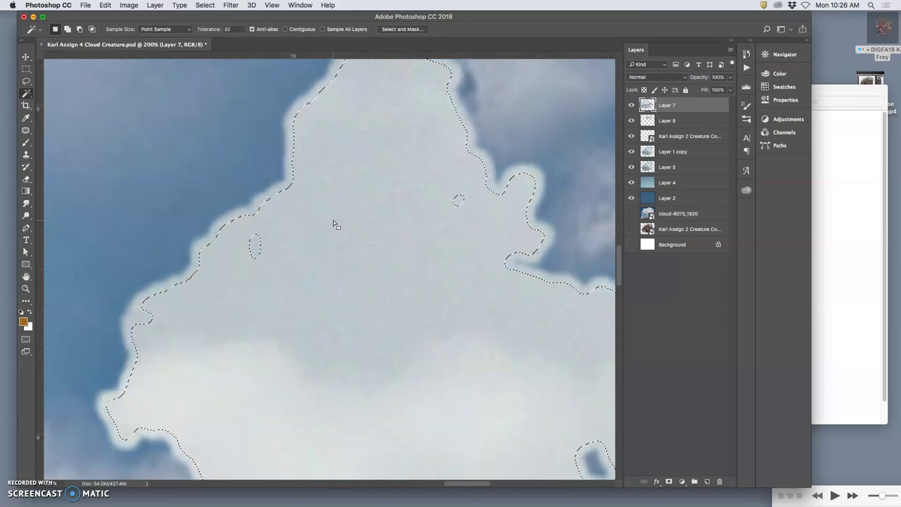
pyautogui.press('super+minus')
pyautogui.press('super+minus')
pyautogui.press('super+minus')
pyautogui.press('super+minus')
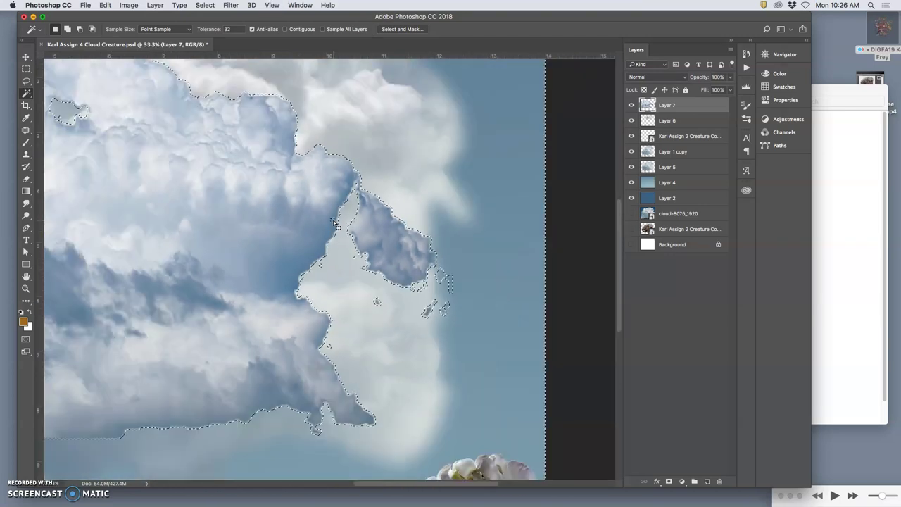
pyautogui.press('super+minus')
pyautogui.press('super+minus')
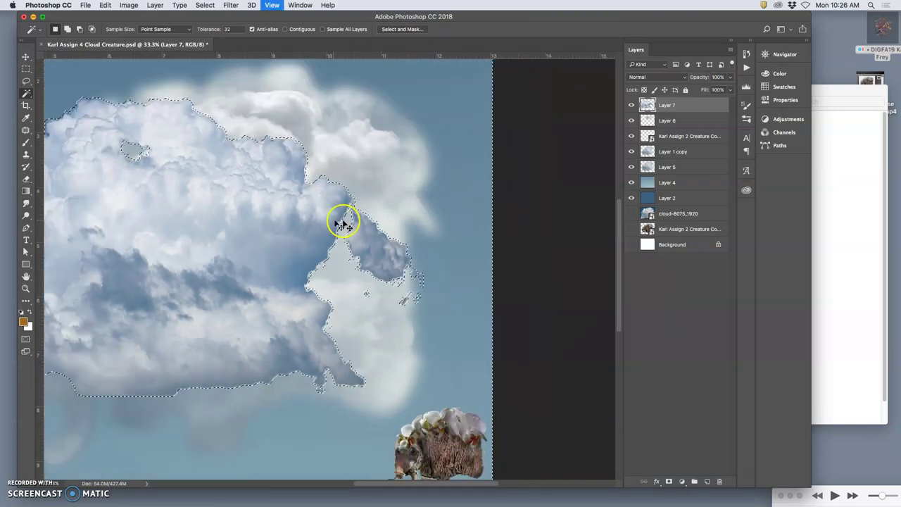
pyautogui.press('super+d')
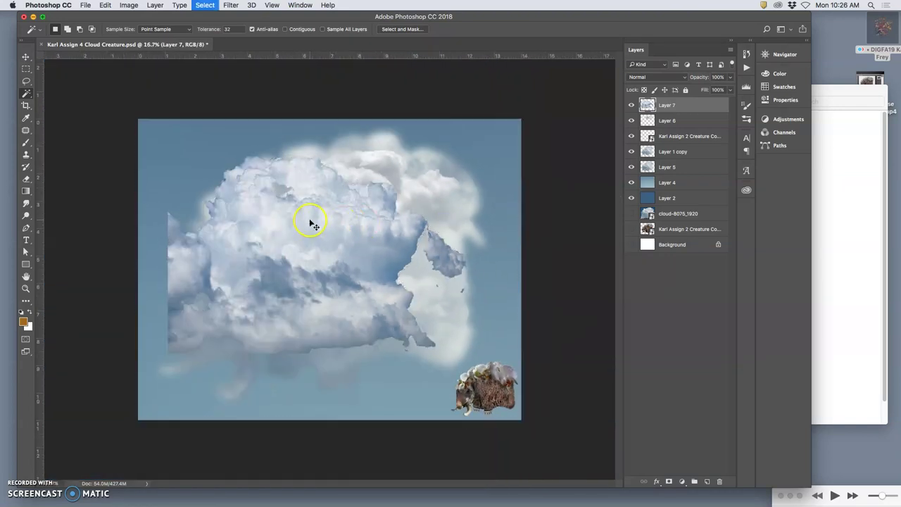
# Lighten the cumulus layer with Levels, using midtones at about 1.26 and output levels from 29 to about 239.
pyautogui.click(127, 6)
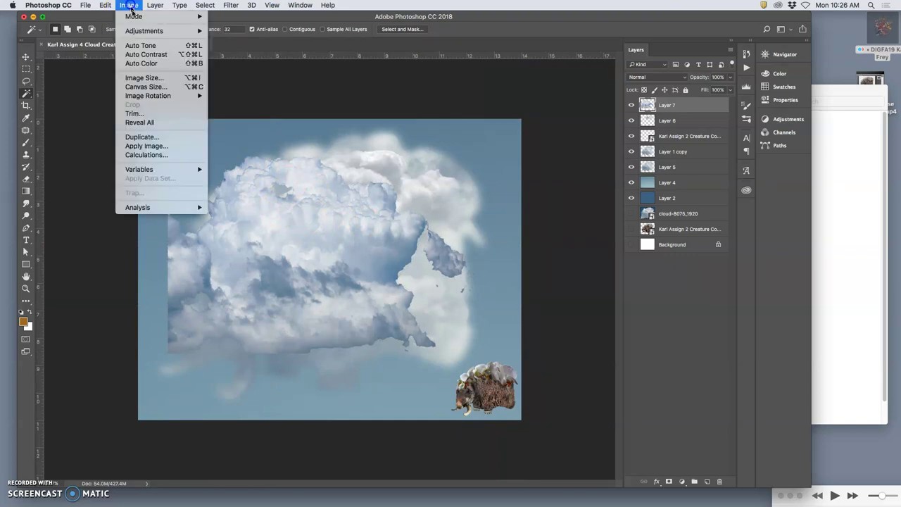
pyautogui.moveTo(141, 31)
pyautogui.click(228, 40)
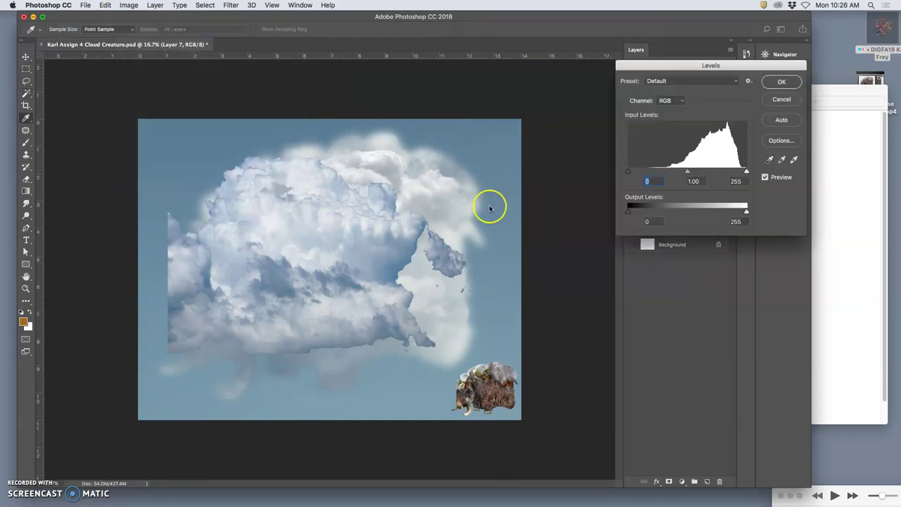
pyautogui.moveTo(692, 173); pyautogui.dragTo(680, 174)
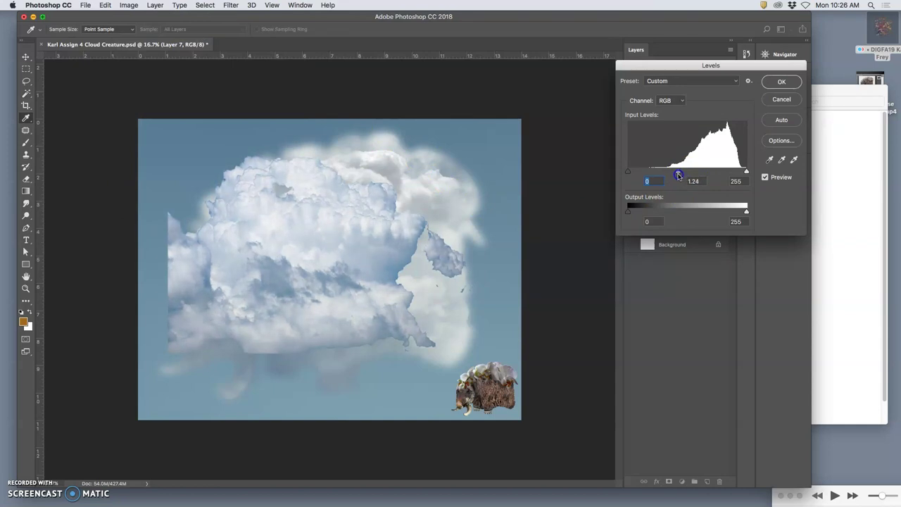
pyautogui.moveTo(627, 212); pyautogui.dragTo(641, 212)
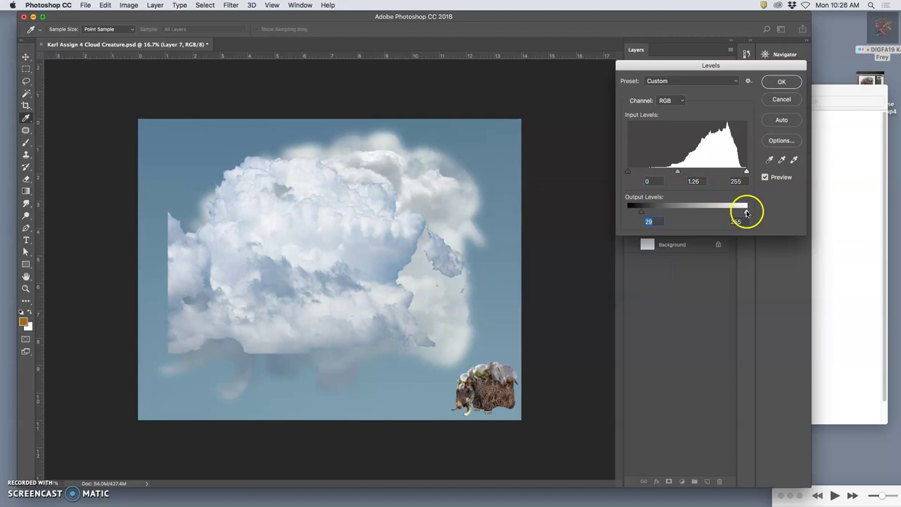
pyautogui.moveTo(747, 212); pyautogui.dragTo(737, 213)
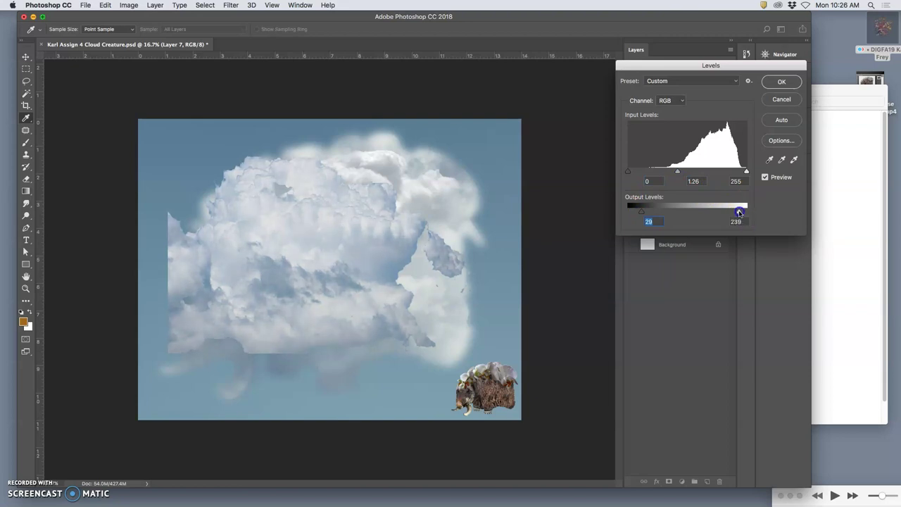
pyautogui.click(781, 84)
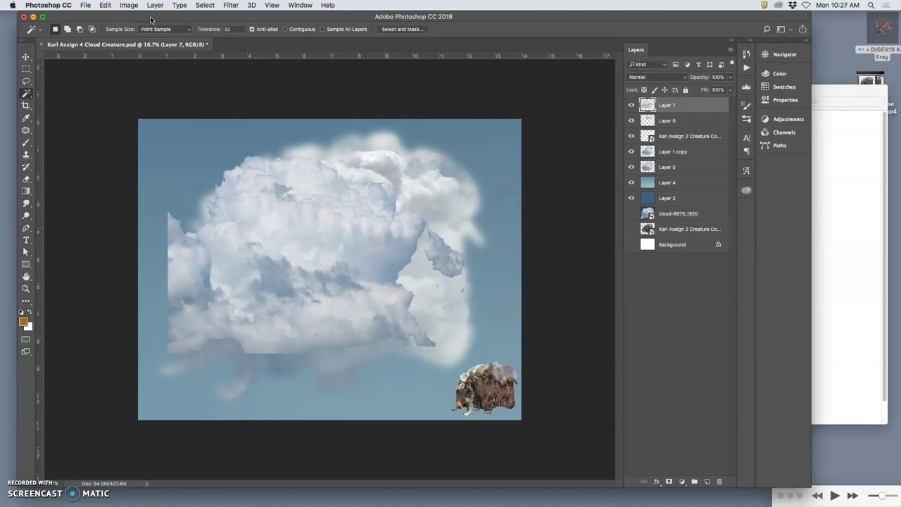
# Neutralize the cumulus layer's blue cast with Color Balance, using midtone blue at about -8 and shadows at about +13, +10, -8.
pyautogui.click(129, 5)
pyautogui.moveTo(144, 30)
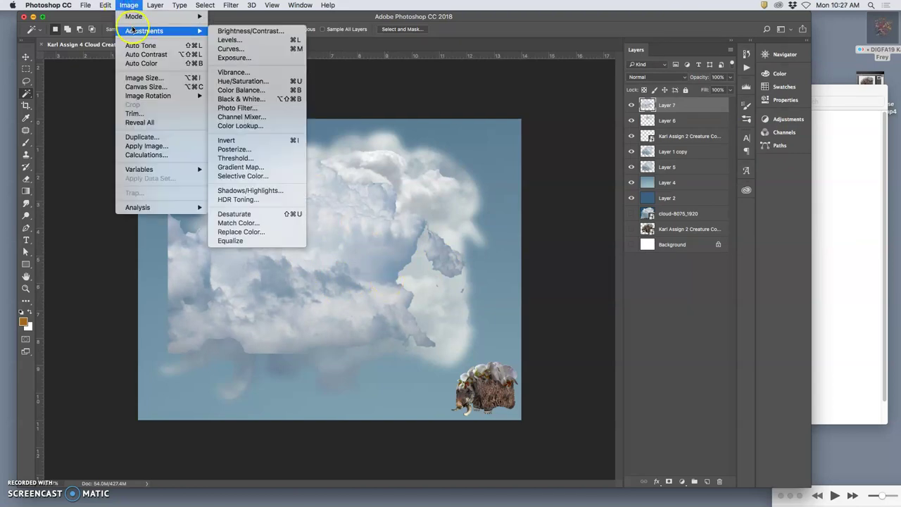
pyautogui.click(281, 90)
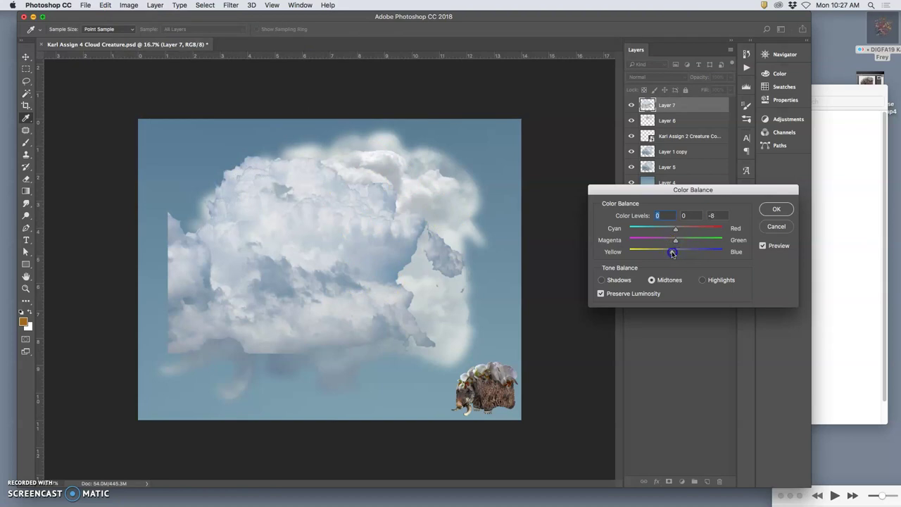
pyautogui.click(699, 254)
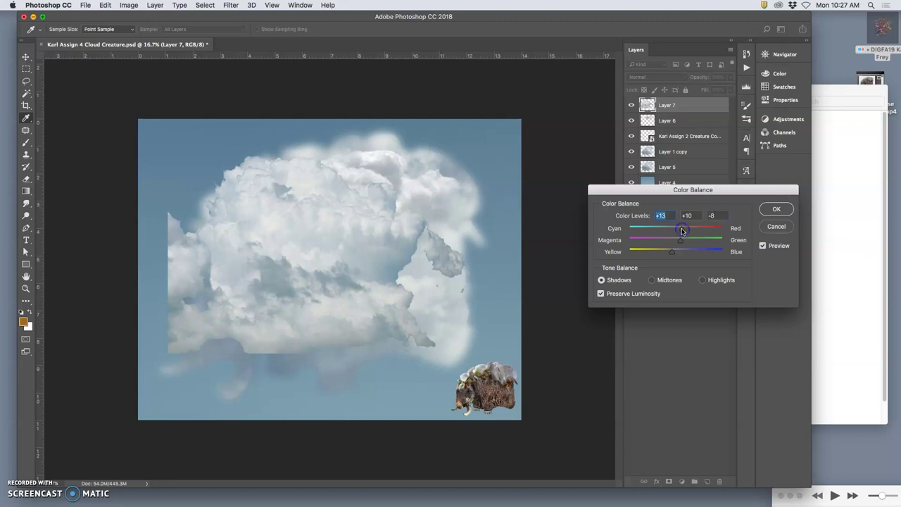
pyautogui.click(773, 209)
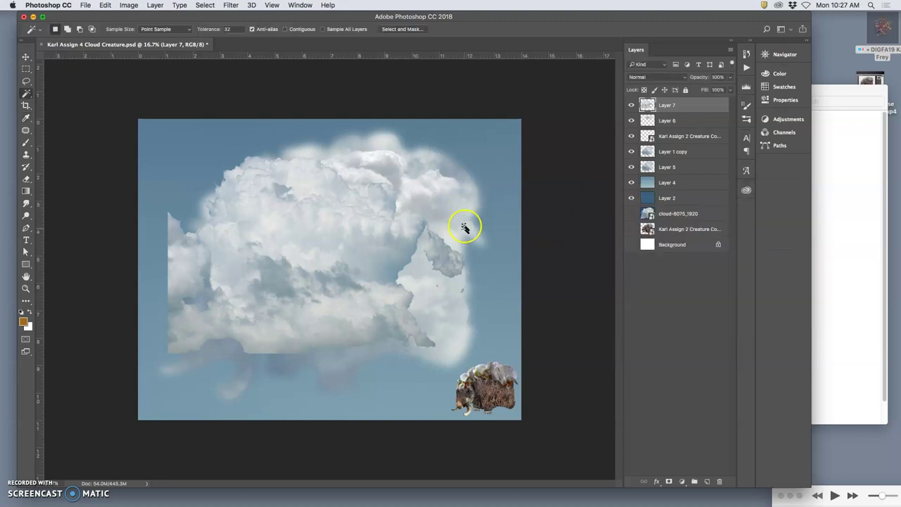
# Erase the cumulus layer's hard left edge and lower-left corner with the Eraser at 100% opacity.
pyautogui.click(27, 179)
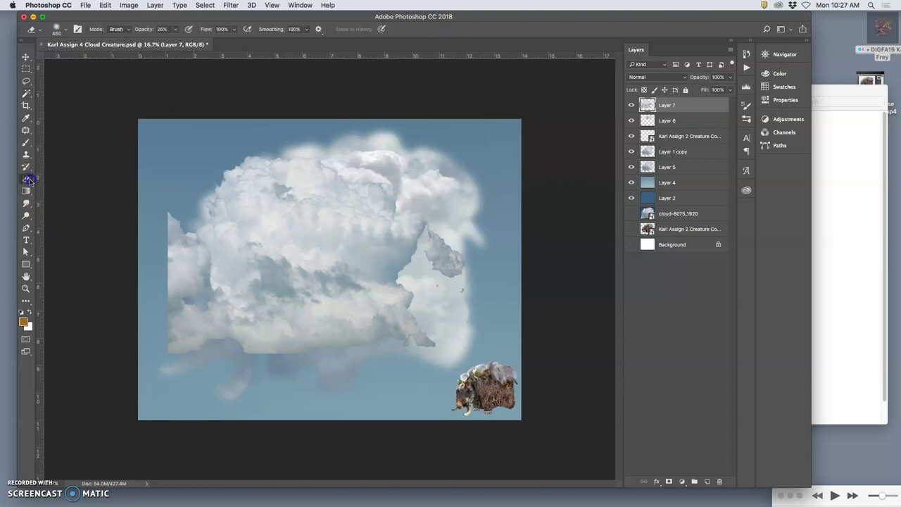
pyautogui.moveTo(178, 201); pyautogui.dragTo(175, 206)
pyautogui.click(174, 29)
pyautogui.click(181, 207)
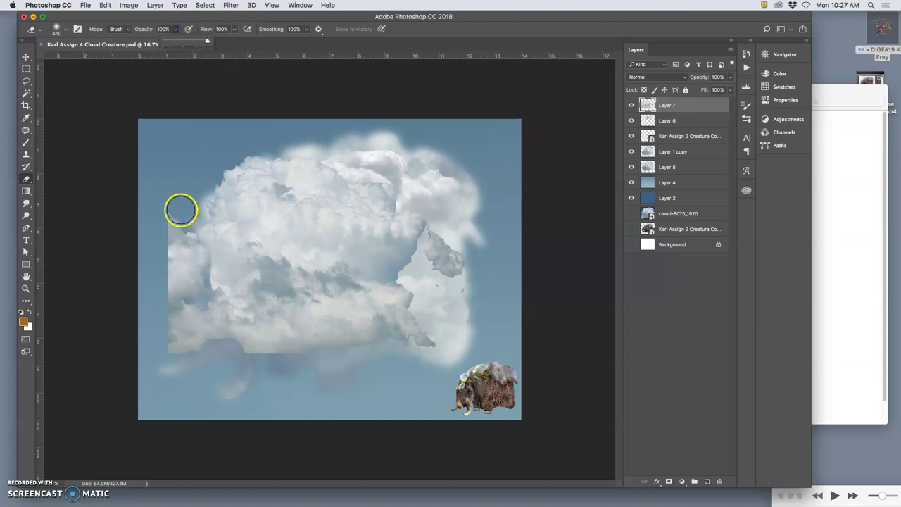
pyautogui.click(154, 276)
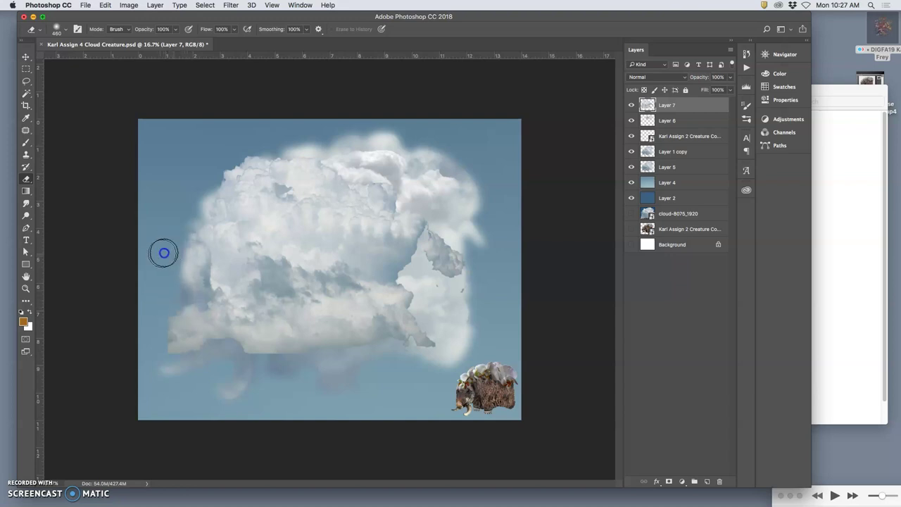
pyautogui.moveTo(181, 290); pyautogui.dragTo(163, 306)
pyautogui.moveTo(161, 343); pyautogui.dragTo(164, 357)
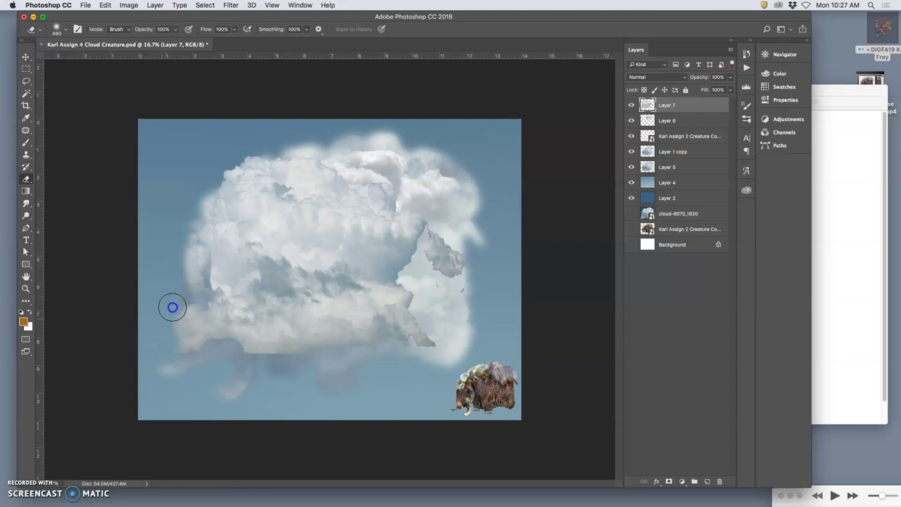
pyautogui.moveTo(170, 327); pyautogui.dragTo(197, 374)
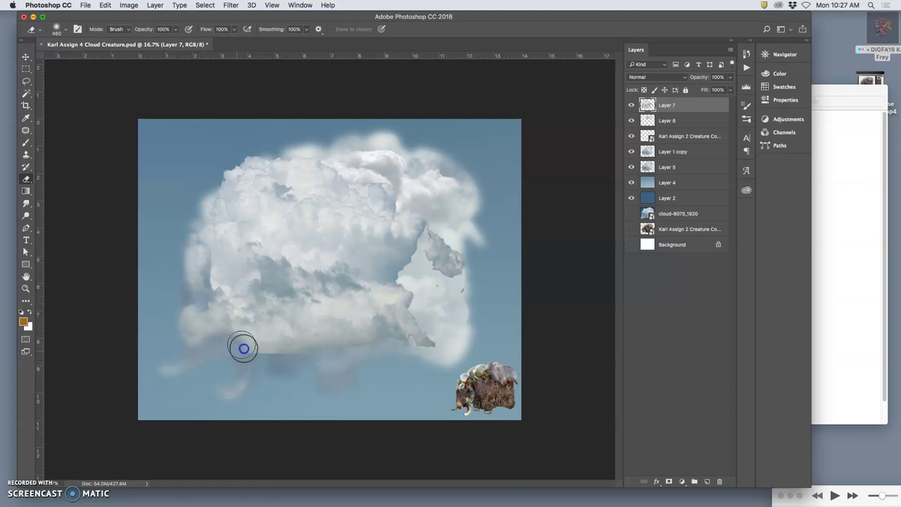
# Erase the cumulus layer's straight bottom edge and ragged right side to blend them into the creature's body.
pyautogui.click(284, 352)
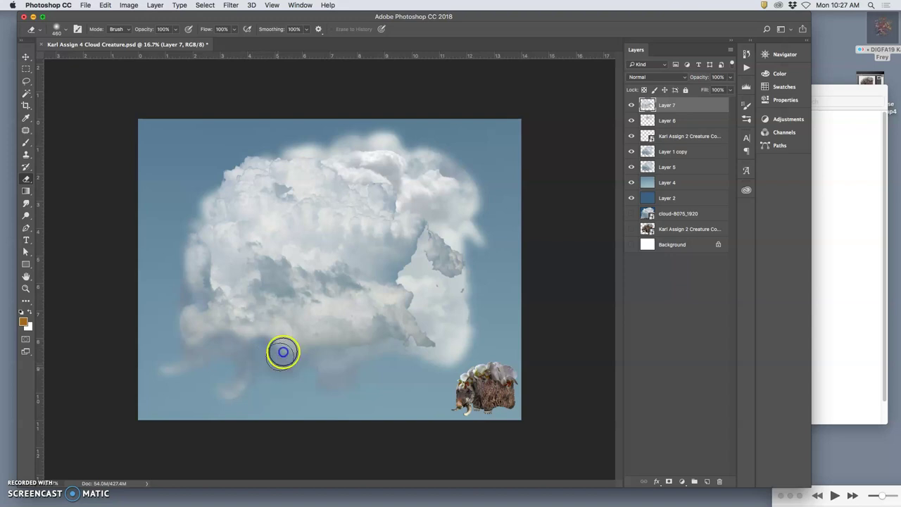
pyautogui.click(358, 341)
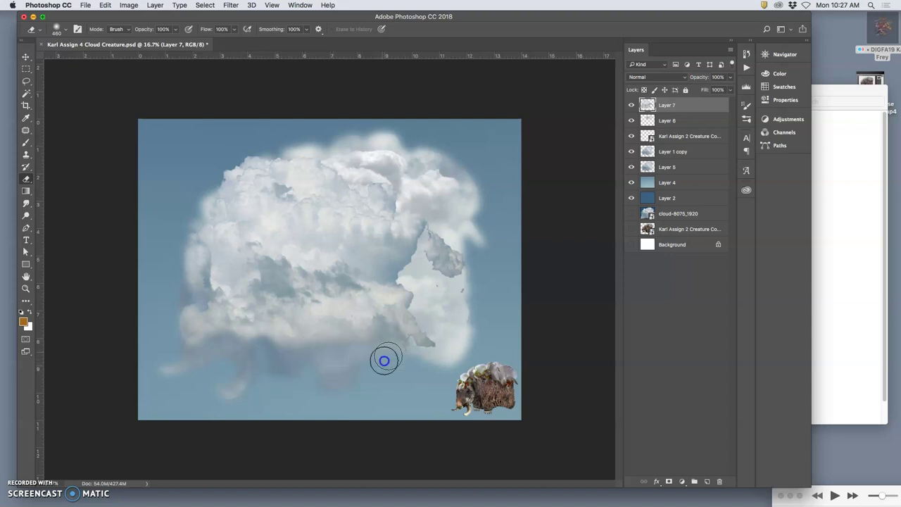
pyautogui.click(429, 336)
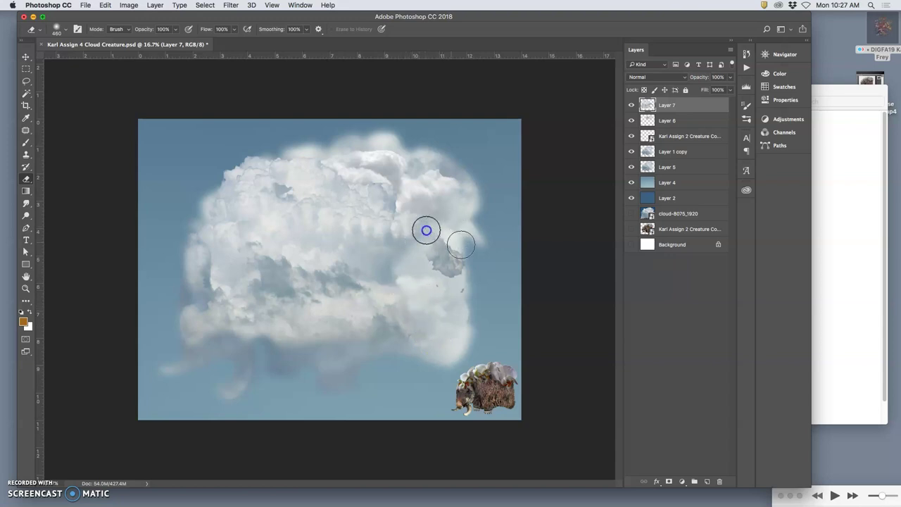
pyautogui.moveTo(426, 230)
pyautogui.mouseDown()
pyautogui.moveTo(429, 284)
pyautogui.moveTo(415, 258)
pyautogui.moveTo(462, 236)
pyautogui.moveTo(471, 250)
pyautogui.moveTo(457, 245)
pyautogui.mouseUp()
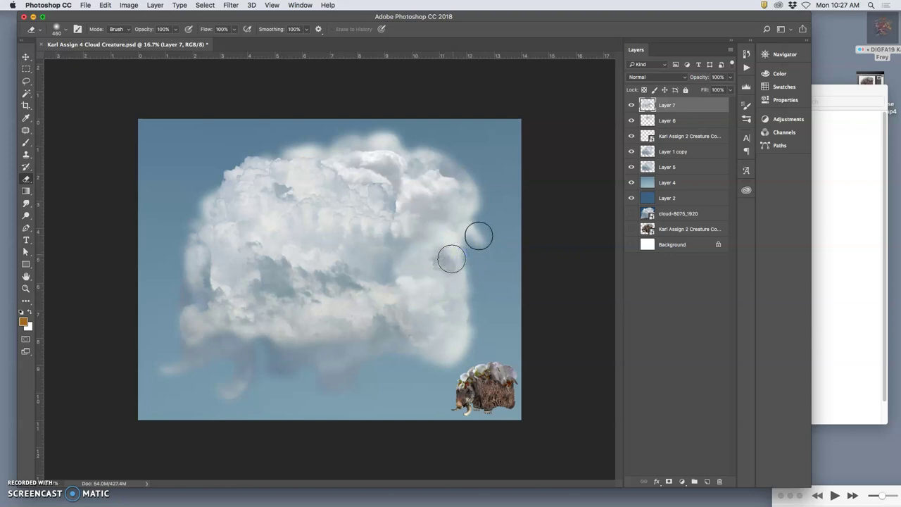
# Lower the Eraser's opacity and fade the leftover cloud patch near the body's right edge.
pyautogui.click(203, 51)
pyautogui.click(175, 29)
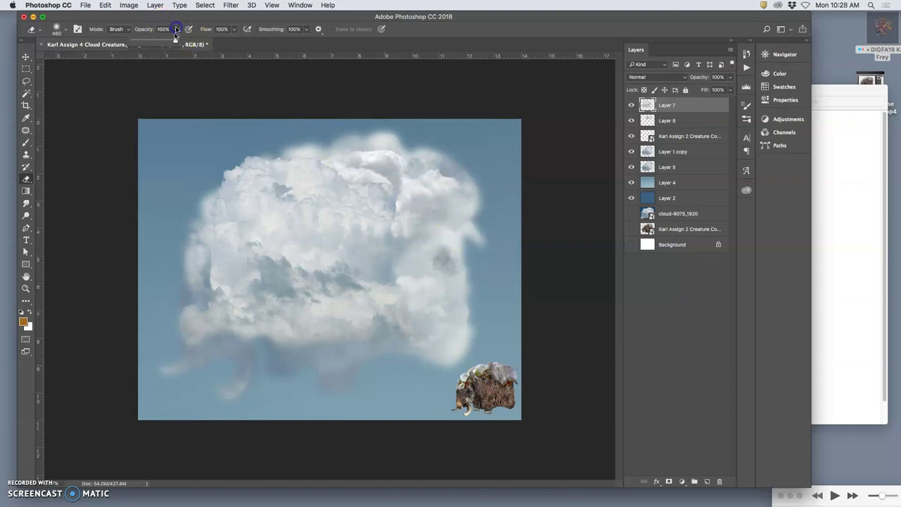
pyautogui.moveTo(445, 260); pyautogui.dragTo(465, 288)
# Lasso the faded cloud patch near the body's right edge and put it on its own new layer.
pyautogui.click(27, 83)
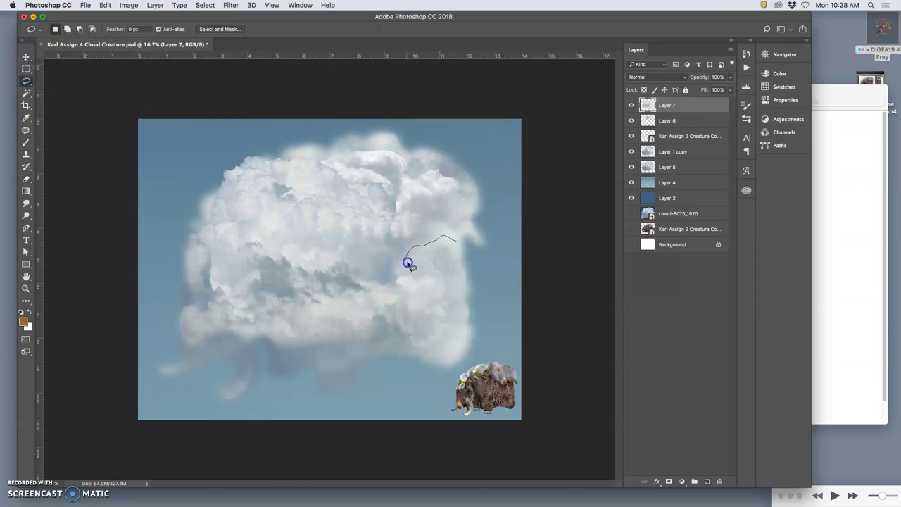
pyautogui.moveTo(480, 287)
pyautogui.mouseDown()
pyautogui.moveTo(467, 246)
pyautogui.moveTo(481, 247)
pyautogui.mouseUp()
pyautogui.click(26, 57)
pyautogui.press('super+d')
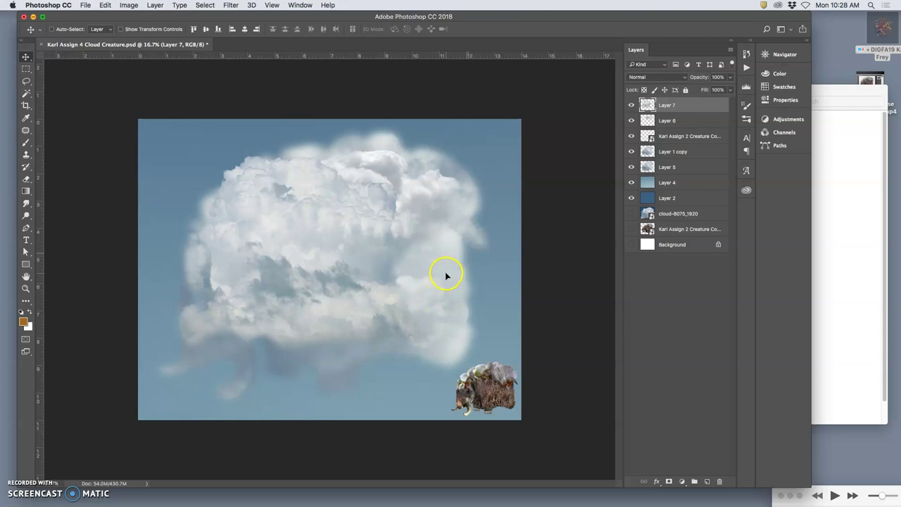
pyautogui.press('super+shift+d')
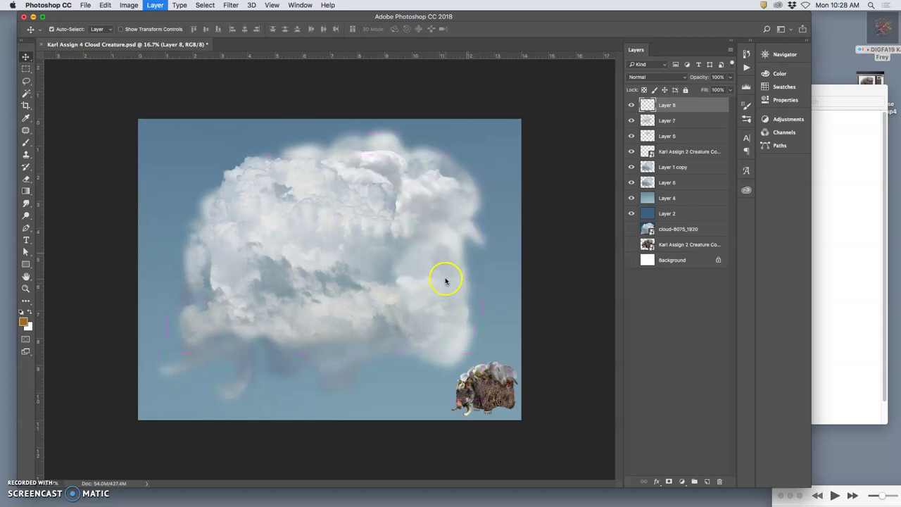
# Duplicate the cloud patch layer twice to strengthen it and merge the three patch layers into one.
pyautogui.press('super+j')
pyautogui.press('super+j')
pyautogui.press('super+j')
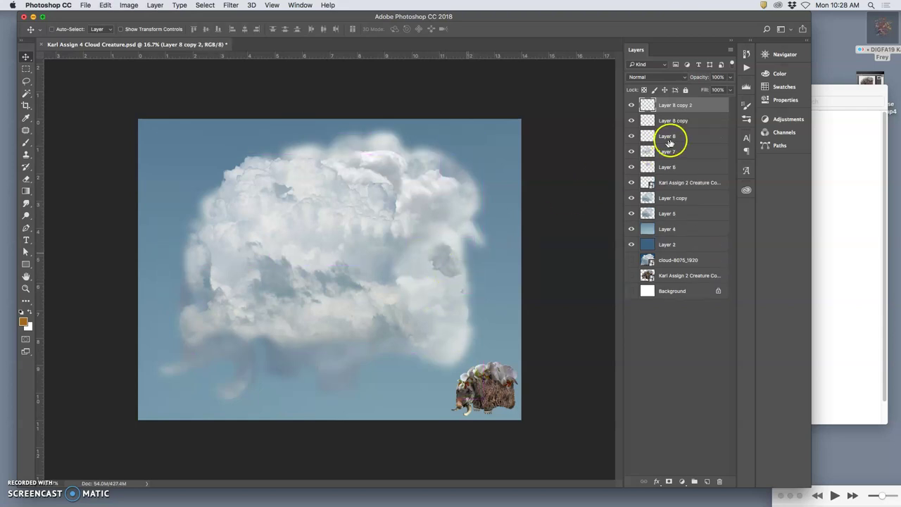
pyautogui.keyDown('shift'); pyautogui.click(674, 137); pyautogui.keyUp('shift')
pyautogui.press('super+e')
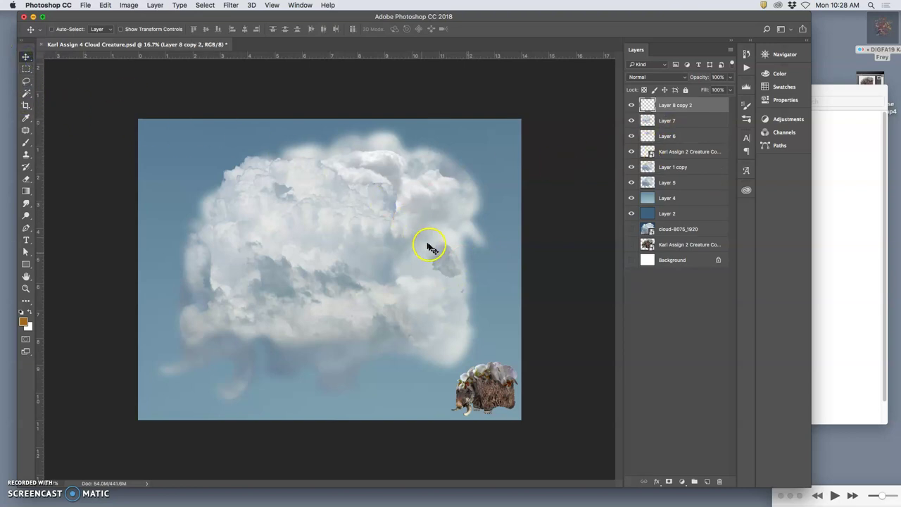
# Move the merged cloud patch onto the pointed wisp at the body's right edge and switch to the Eraser.
pyautogui.moveTo(433, 245)
pyautogui.mouseDown()
pyautogui.moveTo(458, 251)
pyautogui.moveTo(473, 234)
pyautogui.mouseUp()
pyautogui.click(26, 178)
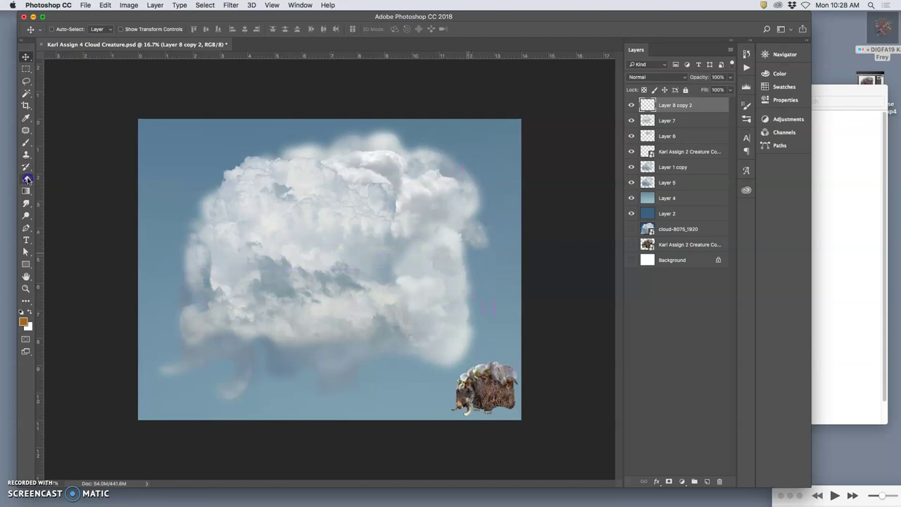
# Soften the merged cloud patch around the pointed wisp at the body's right edge with the Eraser at 65% opacity.
pyautogui.click(441, 222)
pyautogui.moveTo(466, 247)
pyautogui.mouseDown()
pyautogui.moveTo(485, 211)
pyautogui.moveTo(509, 223)
pyautogui.moveTo(501, 257)
pyautogui.mouseUp()
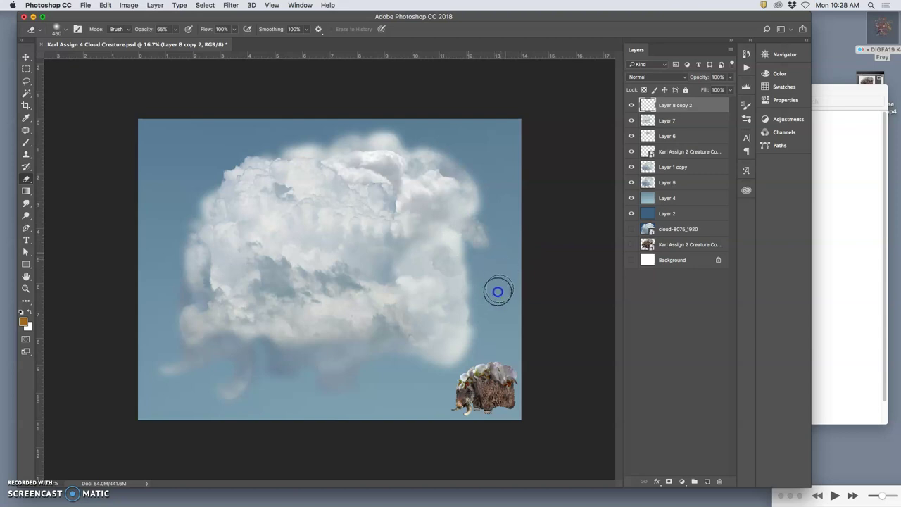
pyautogui.moveTo(498, 291); pyautogui.dragTo(504, 299)
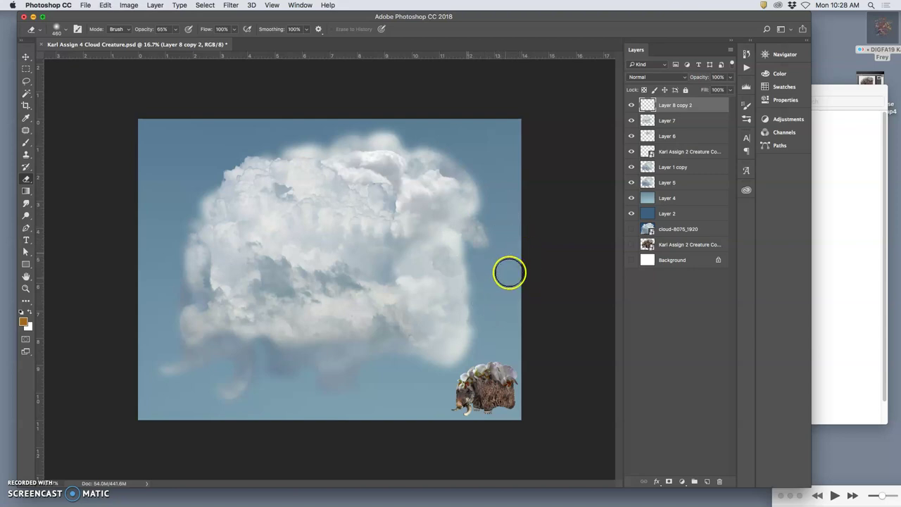
pyautogui.click(509, 270)
# Erase the cloud texture along the body's lower right edge on Layer 7 and merge that layer with Layer 8 copy 2.
pyautogui.click(648, 124)
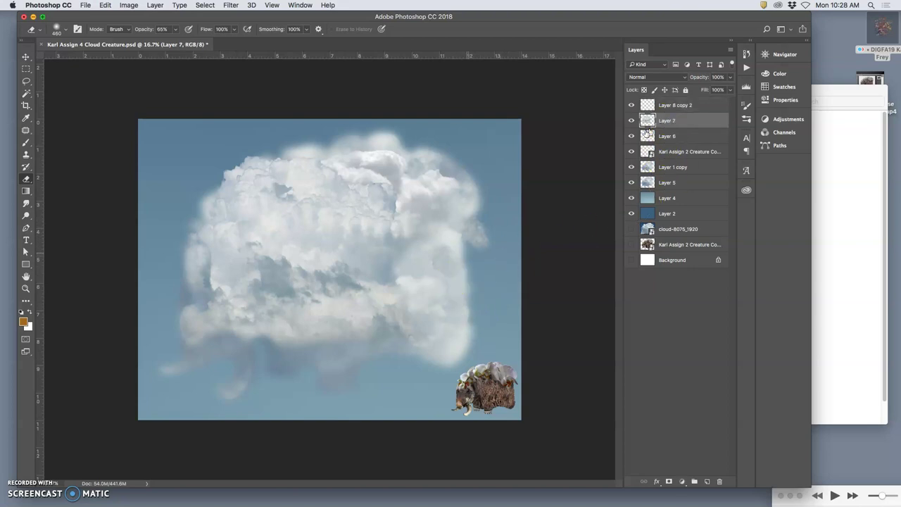
pyautogui.moveTo(472, 264)
pyautogui.mouseDown()
pyautogui.moveTo(435, 272)
pyautogui.moveTo(433, 263)
pyautogui.moveTo(445, 279)
pyautogui.moveTo(451, 237)
pyautogui.moveTo(459, 329)
pyautogui.mouseUp()
pyautogui.keyDown('shift'); pyautogui.click(669, 106); pyautogui.keyUp('shift')
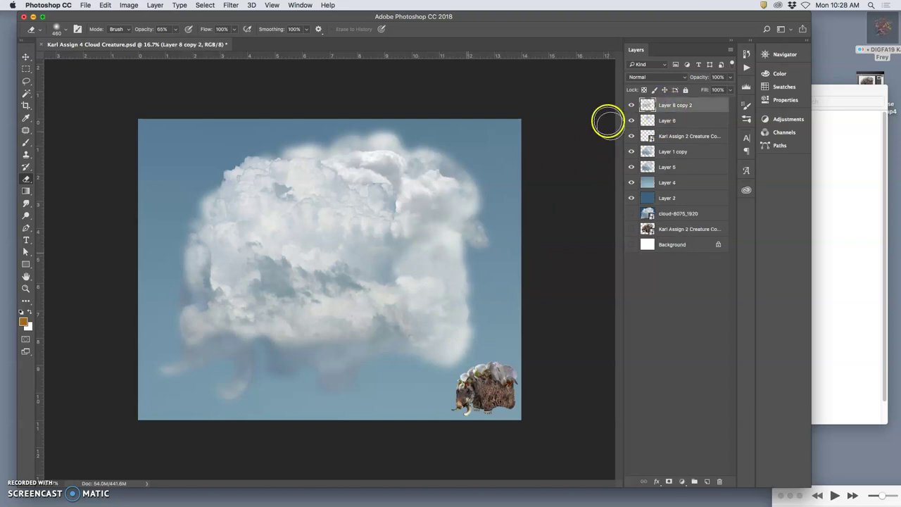
pyautogui.hotkey('ctrl', 'e')
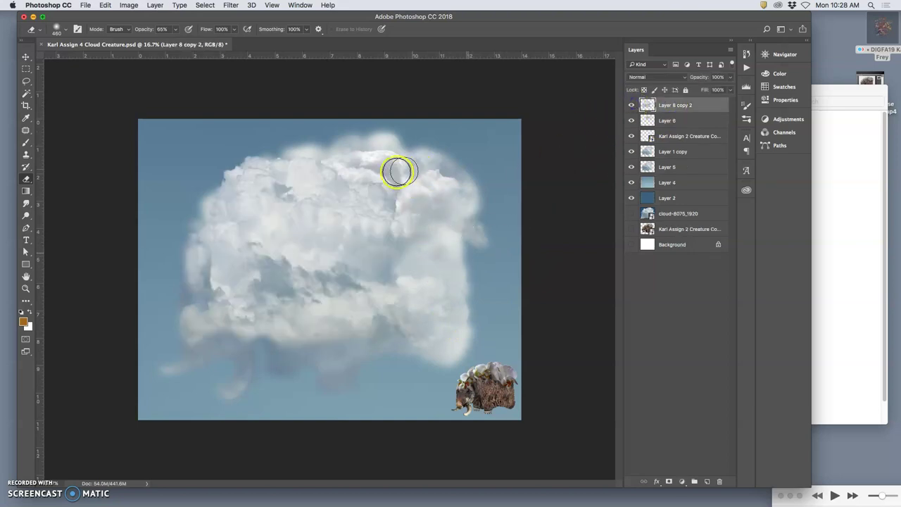
# Compare the body with and without the merged cloud layer, and erase that layer's texture around the lower left of the body.
pyautogui.click(631, 105)
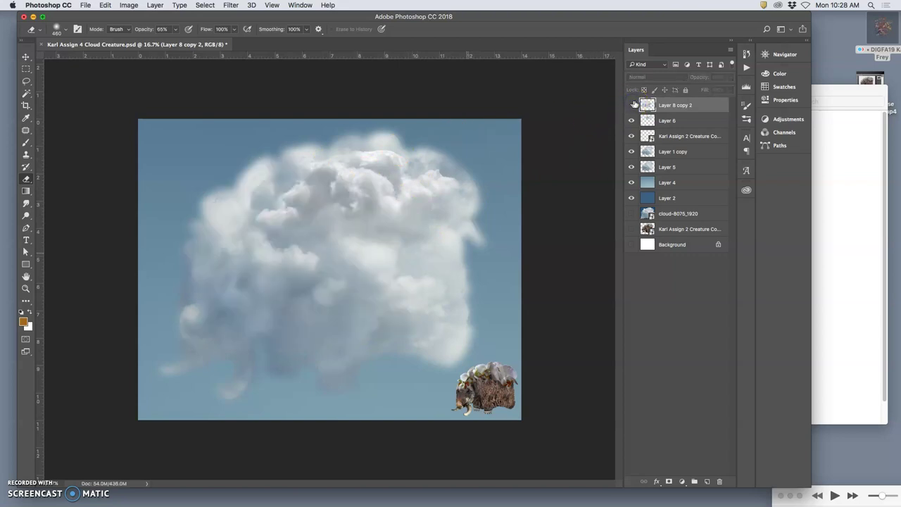
pyautogui.click(631, 105)
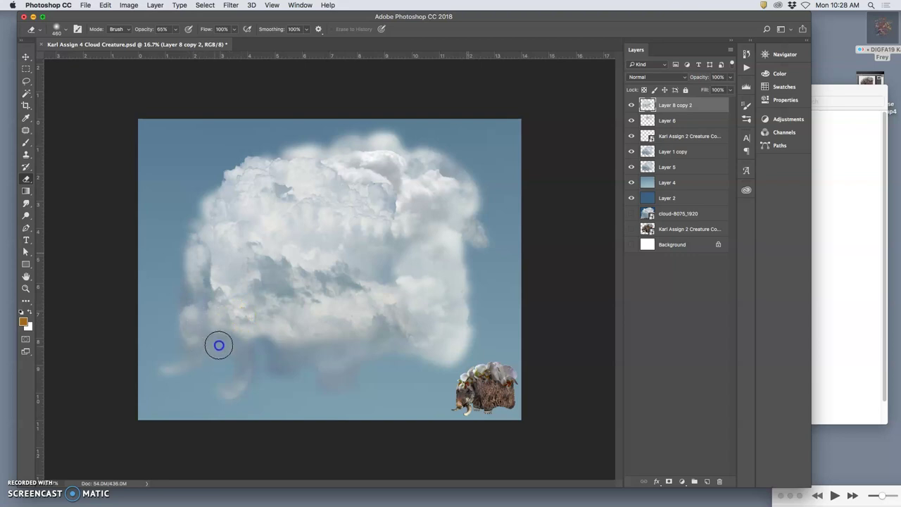
pyautogui.moveTo(221, 332)
pyautogui.mouseDown()
pyautogui.moveTo(207, 299)
pyautogui.moveTo(229, 283)
pyautogui.moveTo(236, 260)
pyautogui.moveTo(255, 263)
pyautogui.moveTo(254, 285)
pyautogui.moveTo(254, 301)
pyautogui.moveTo(229, 306)
pyautogui.moveTo(244, 320)
pyautogui.moveTo(234, 372)
pyautogui.moveTo(236, 345)
pyautogui.moveTo(308, 307)
pyautogui.moveTo(278, 340)
pyautogui.moveTo(283, 313)
pyautogui.moveTo(303, 303)
pyautogui.moveTo(303, 347)
pyautogui.moveTo(283, 351)
pyautogui.moveTo(277, 331)
pyautogui.moveTo(268, 352)
pyautogui.moveTo(270, 334)
pyautogui.moveTo(248, 346)
pyautogui.moveTo(277, 310)
pyautogui.mouseUp()
# Lower the Eraser's opacity to 27% and fade the merged layer's texture across the middle and top of the body.
pyautogui.click(175, 33)
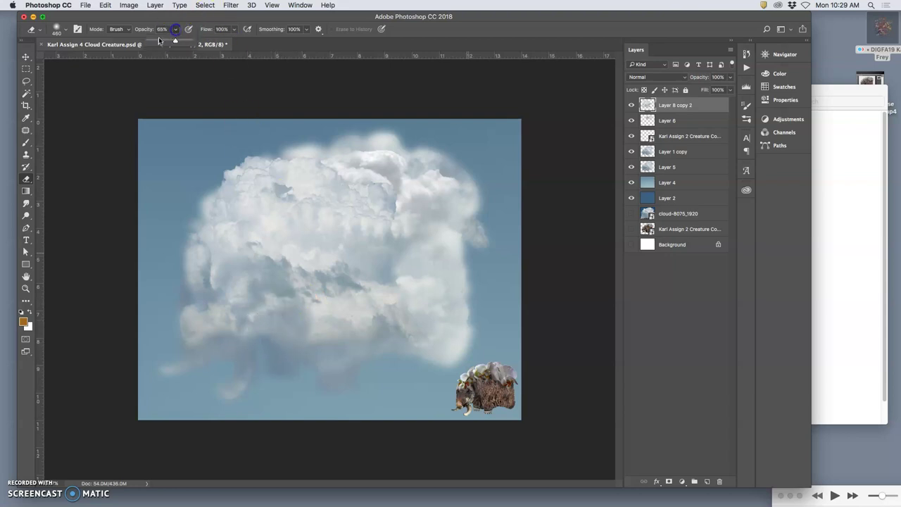
pyautogui.moveTo(227, 247)
pyautogui.mouseDown()
pyautogui.moveTo(295, 221)
pyautogui.moveTo(328, 233)
pyautogui.moveTo(292, 242)
pyautogui.moveTo(321, 226)
pyautogui.moveTo(306, 209)
pyautogui.moveTo(294, 218)
pyautogui.moveTo(292, 186)
pyautogui.moveTo(237, 176)
pyautogui.moveTo(242, 160)
pyautogui.moveTo(218, 189)
pyautogui.moveTo(244, 149)
pyautogui.moveTo(202, 213)
pyautogui.moveTo(258, 197)
pyautogui.moveTo(334, 288)
pyautogui.mouseUp()
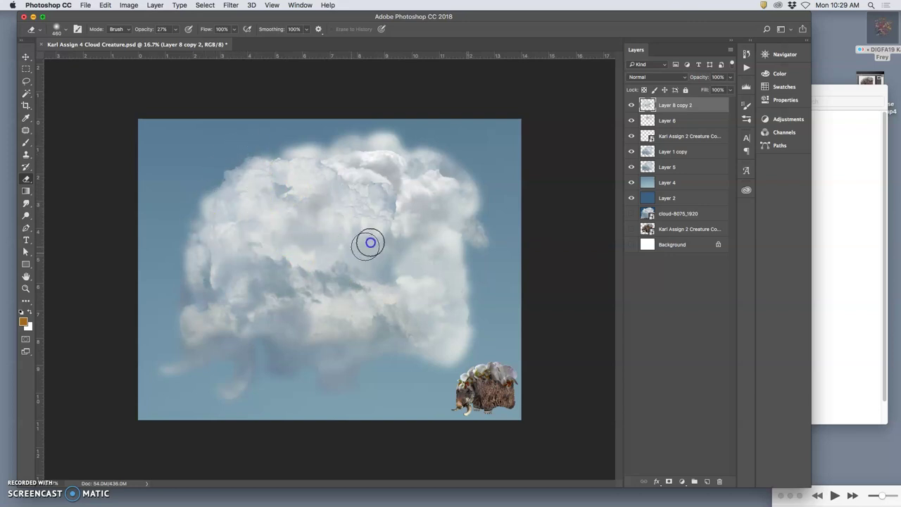
pyautogui.click(361, 262)
pyautogui.moveTo(394, 238)
pyautogui.mouseDown()
pyautogui.moveTo(392, 329)
pyautogui.moveTo(423, 305)
pyautogui.moveTo(384, 298)
pyautogui.moveTo(297, 334)
pyautogui.moveTo(300, 299)
pyautogui.moveTo(292, 324)
pyautogui.moveTo(282, 321)
pyautogui.moveTo(289, 289)
pyautogui.moveTo(295, 317)
pyautogui.moveTo(322, 284)
pyautogui.moveTo(326, 305)
pyautogui.moveTo(350, 300)
pyautogui.moveTo(354, 350)
pyautogui.moveTo(375, 349)
pyautogui.moveTo(386, 336)
pyautogui.moveTo(388, 298)
pyautogui.moveTo(383, 321)
pyautogui.moveTo(334, 271)
pyautogui.moveTo(338, 291)
pyautogui.moveTo(321, 290)
pyautogui.moveTo(334, 186)
pyautogui.moveTo(283, 206)
pyautogui.moveTo(296, 180)
pyautogui.moveTo(326, 187)
pyautogui.mouseUp()
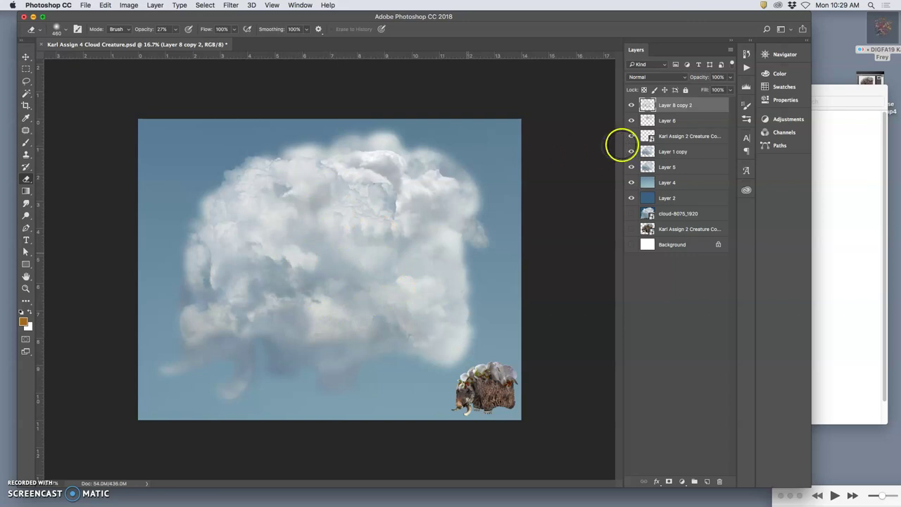
# Try lower opacity values for the merged cloud layer and return it to 100%.
pyautogui.click(730, 77)
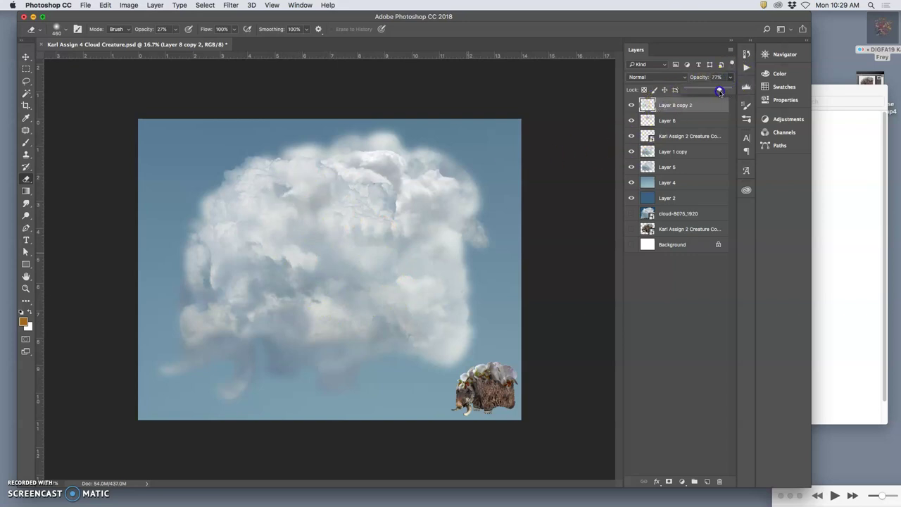
pyautogui.moveTo(720, 91)
pyautogui.mouseDown()
pyautogui.moveTo(711, 103)
pyautogui.moveTo(714, 89)
pyautogui.mouseUp()
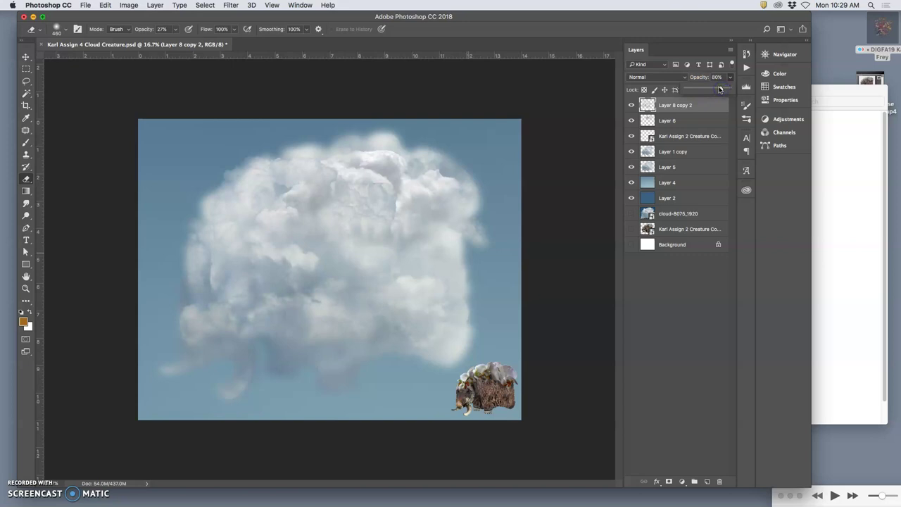
pyautogui.moveTo(719, 90)
pyautogui.mouseDown()
pyautogui.moveTo(700, 90)
pyautogui.moveTo(733, 89)
pyautogui.mouseUp()
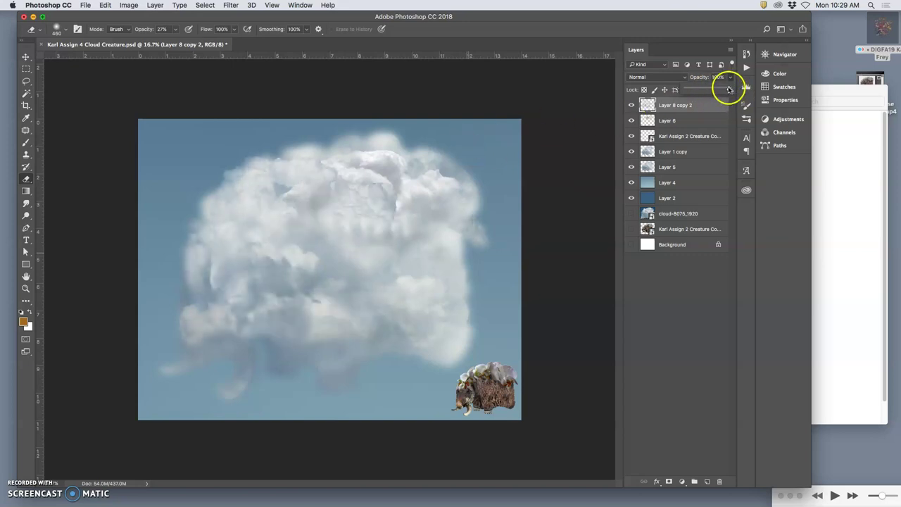
# Clean up the merged layer around the body's upper left with the Eraser at 100% opacity and blend it in at 51%.
pyautogui.click(177, 30)
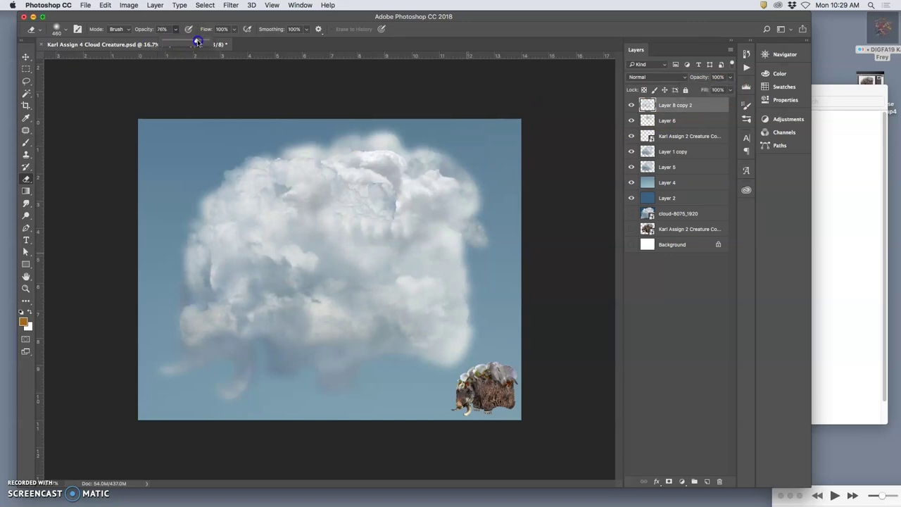
pyautogui.moveTo(257, 164)
pyautogui.mouseDown()
pyautogui.moveTo(216, 196)
pyautogui.moveTo(248, 157)
pyautogui.moveTo(228, 167)
pyautogui.moveTo(237, 155)
pyautogui.moveTo(251, 184)
pyautogui.mouseUp()
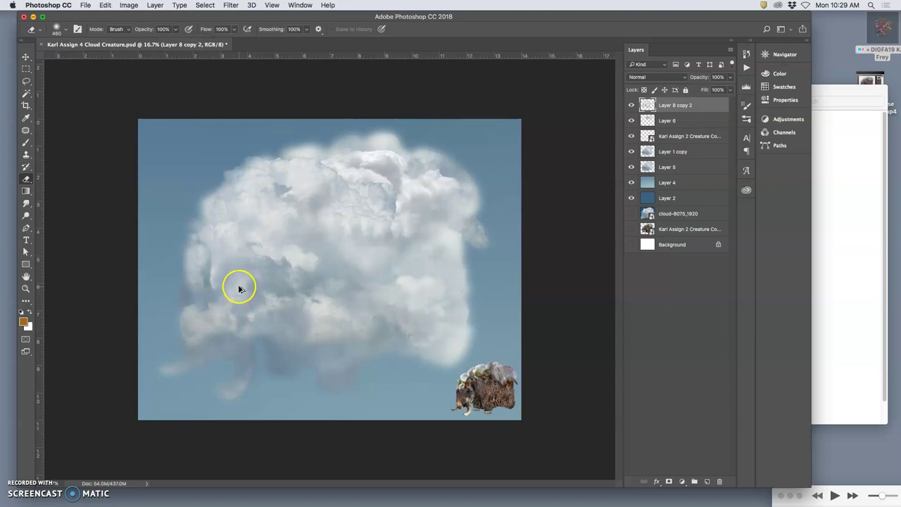
pyautogui.click(175, 30)
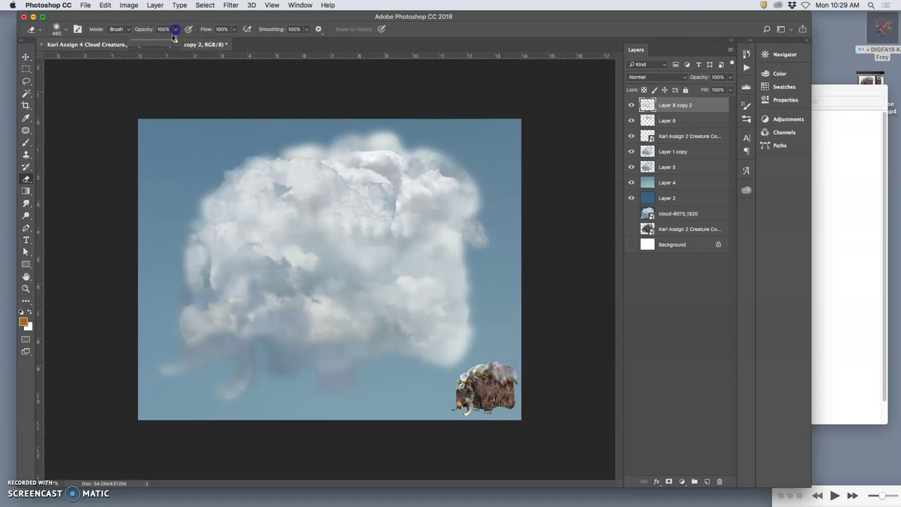
pyautogui.moveTo(156, 41); pyautogui.dragTo(153, 41)
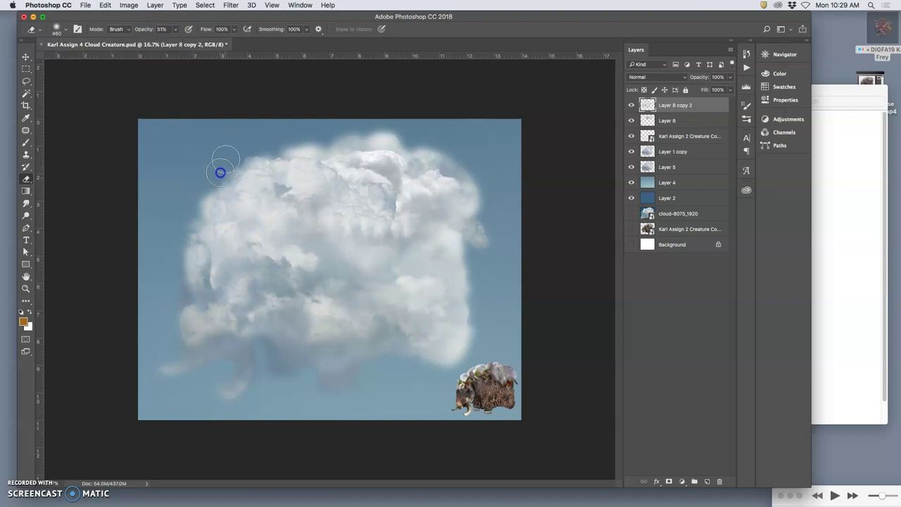
pyautogui.moveTo(214, 185)
pyautogui.mouseDown()
pyautogui.moveTo(201, 189)
pyautogui.moveTo(238, 136)
pyautogui.moveTo(245, 153)
pyautogui.moveTo(271, 130)
pyautogui.moveTo(268, 215)
pyautogui.moveTo(254, 232)
pyautogui.moveTo(285, 220)
pyautogui.mouseUp()
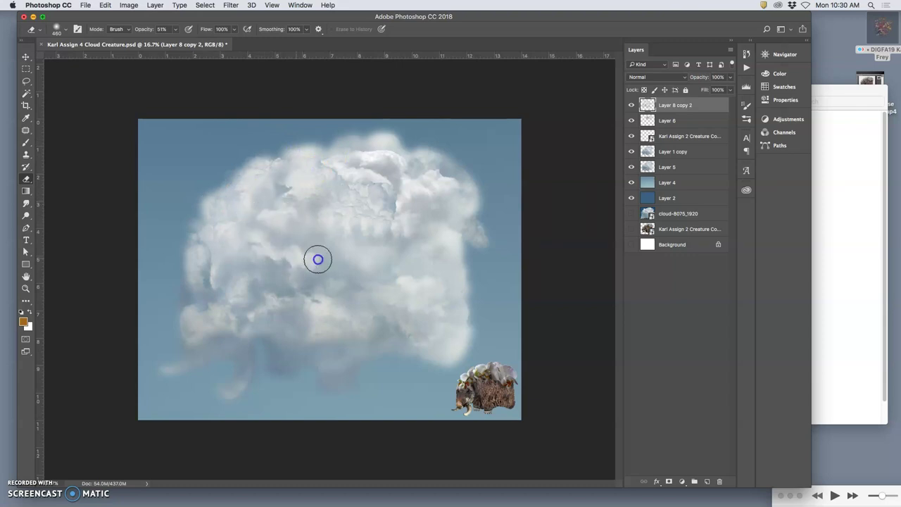
# Fade the merged layer's hard texture edges across the body's centre, top and left side with the Eraser at 51% opacity.
pyautogui.moveTo(349, 237)
pyautogui.mouseDown()
pyautogui.moveTo(343, 289)
pyautogui.moveTo(257, 314)
pyautogui.moveTo(317, 268)
pyautogui.mouseUp()
pyautogui.moveTo(367, 234)
pyautogui.mouseDown()
pyautogui.moveTo(396, 227)
pyautogui.moveTo(398, 217)
pyautogui.moveTo(359, 186)
pyautogui.moveTo(382, 174)
pyautogui.moveTo(409, 190)
pyautogui.moveTo(409, 223)
pyautogui.mouseUp()
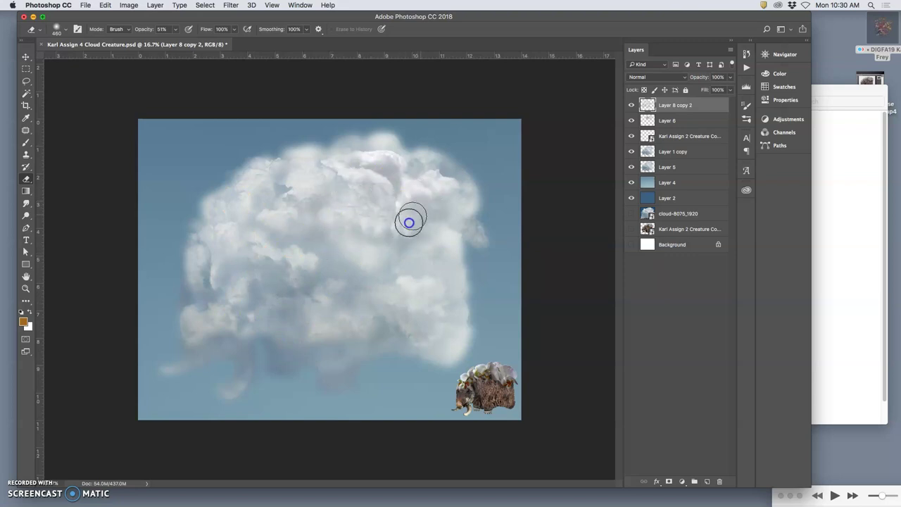
pyautogui.moveTo(433, 163); pyautogui.dragTo(400, 151)
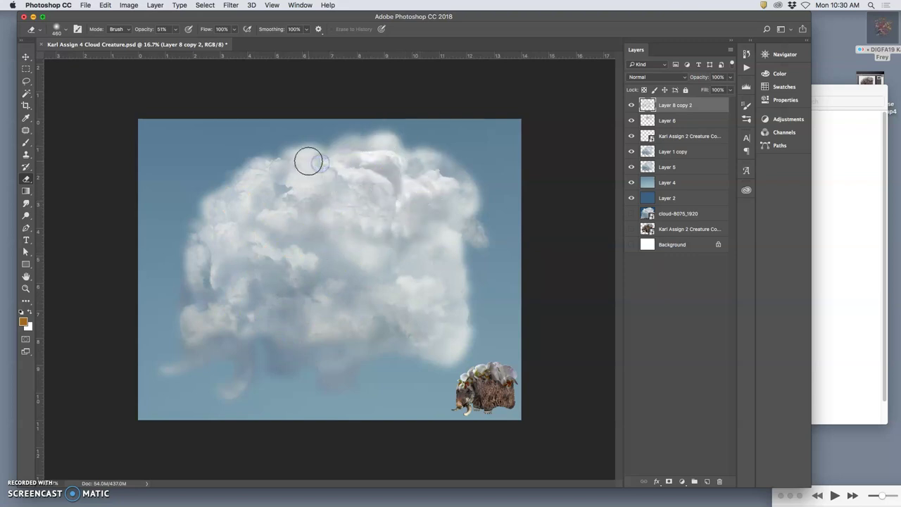
pyautogui.moveTo(201, 258)
pyautogui.mouseDown()
pyautogui.moveTo(226, 253)
pyautogui.moveTo(206, 282)
pyautogui.moveTo(241, 260)
pyautogui.moveTo(222, 247)
pyautogui.moveTo(201, 282)
pyautogui.mouseUp()
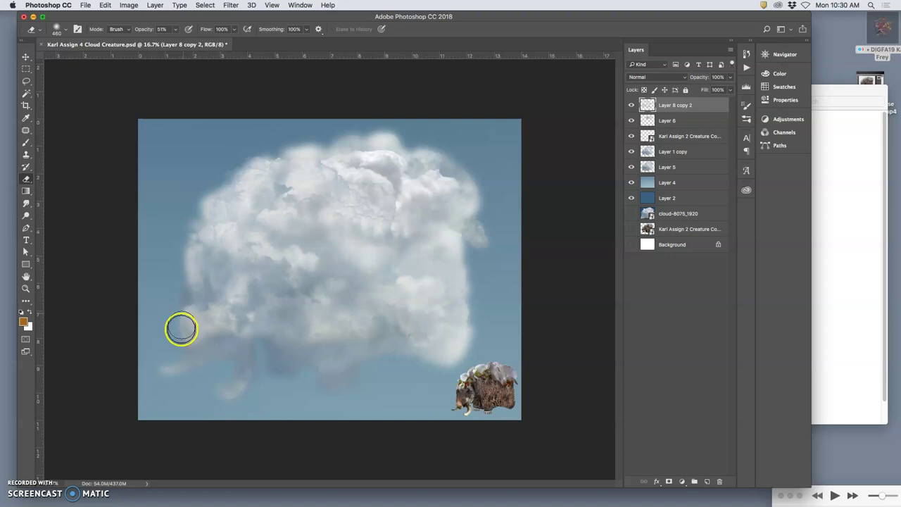
pyautogui.click(180, 356)
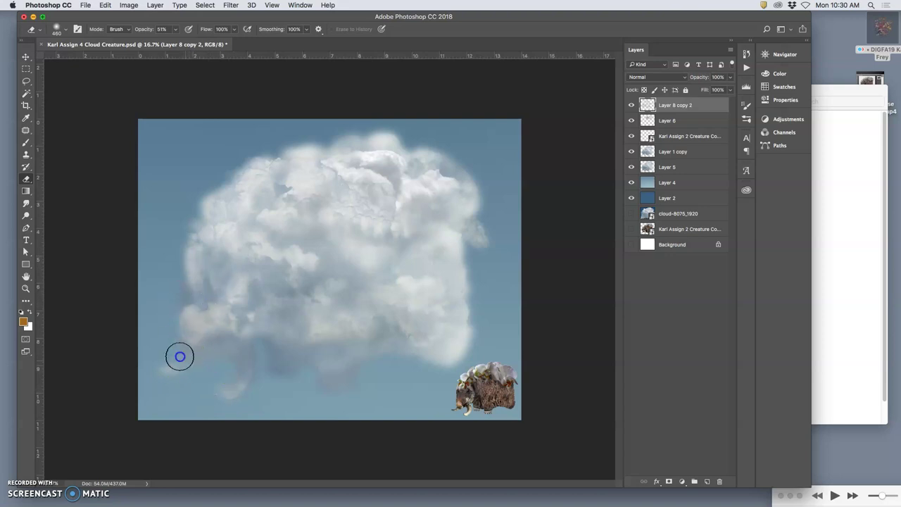
pyautogui.moveTo(164, 359); pyautogui.dragTo(213, 358)
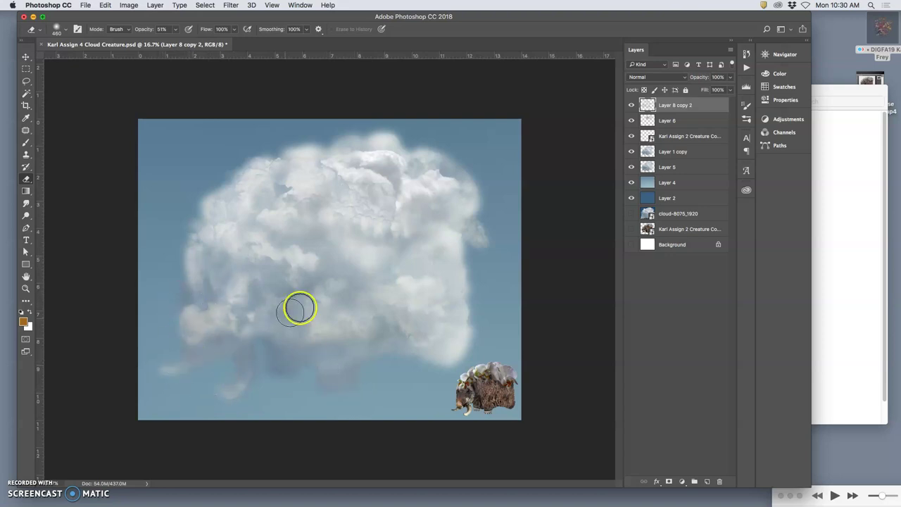
# Warp the merged cloud layer so its upper part bulges slightly upward over the creature's back.
pyautogui.hotkey('ctrl', 't')
pyautogui.rightClick(379, 276)
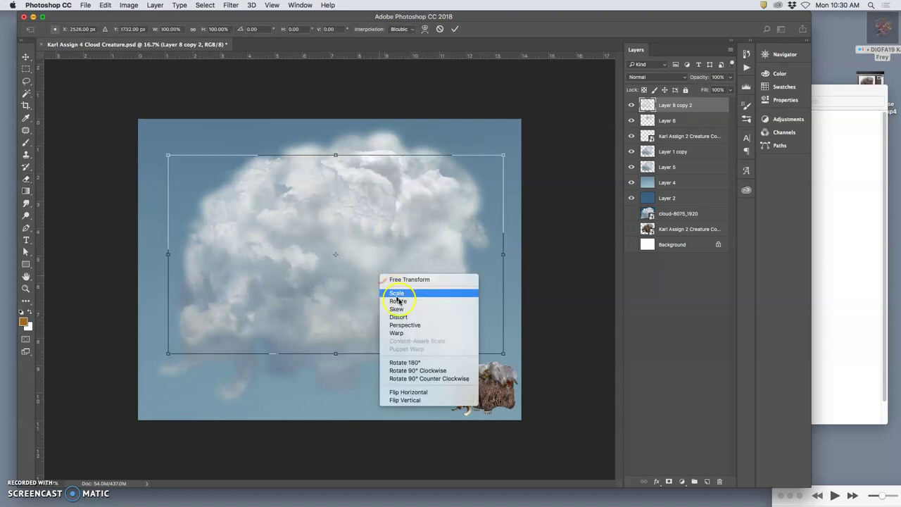
pyautogui.click(403, 334)
pyautogui.moveTo(340, 199); pyautogui.dragTo(341, 193)
pyautogui.moveTo(400, 162); pyautogui.dragTo(401, 159)
pyautogui.moveTo(356, 204); pyautogui.dragTo(356, 210)
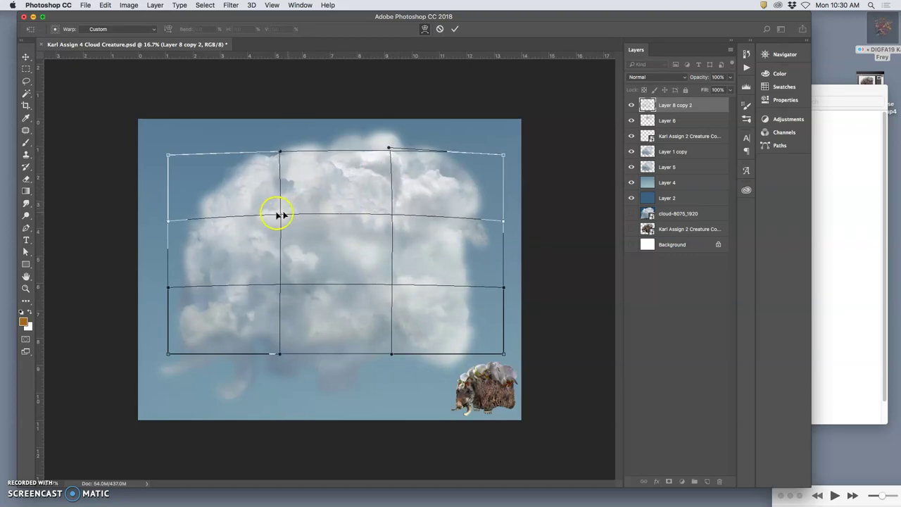
pyautogui.moveTo(265, 215); pyautogui.dragTo(268, 216)
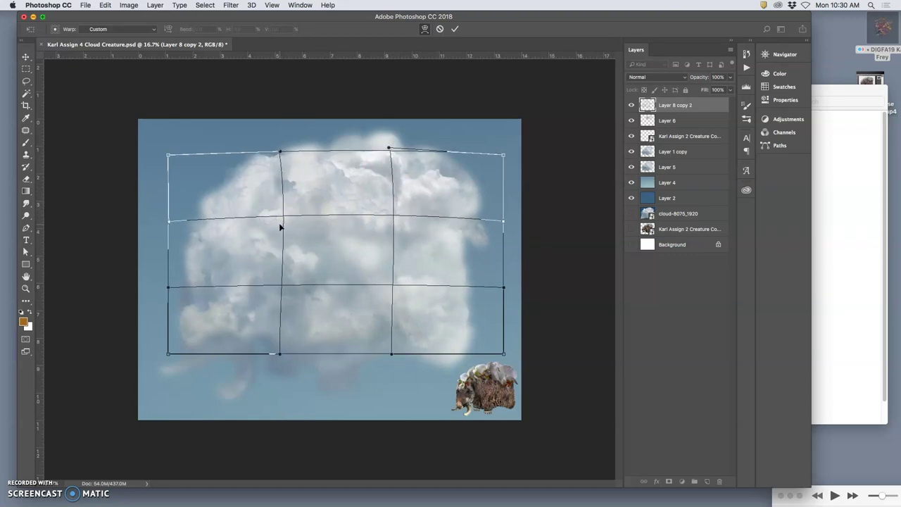
pyautogui.press('Return')
# Identify Layer 5 by toggling its visibility and erase its soft haze along the body's top and upper left edge.
pyautogui.press('e')
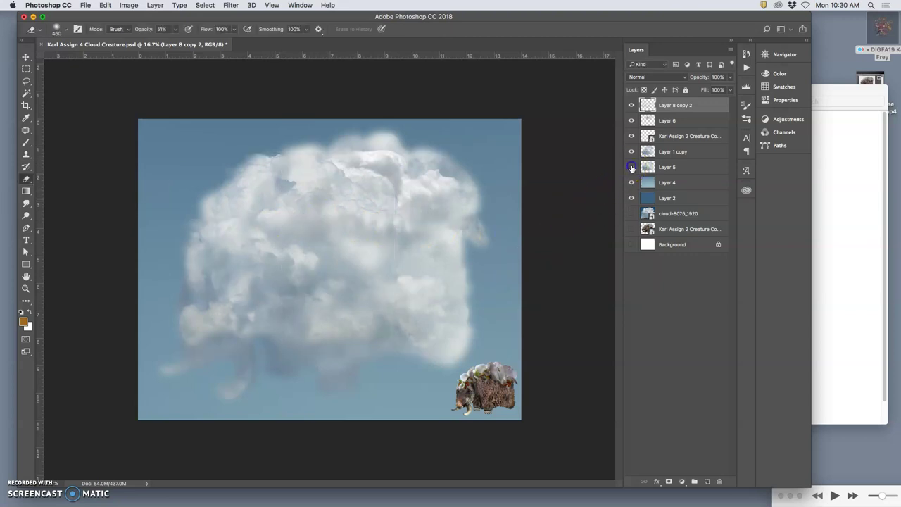
pyautogui.click(631, 167)
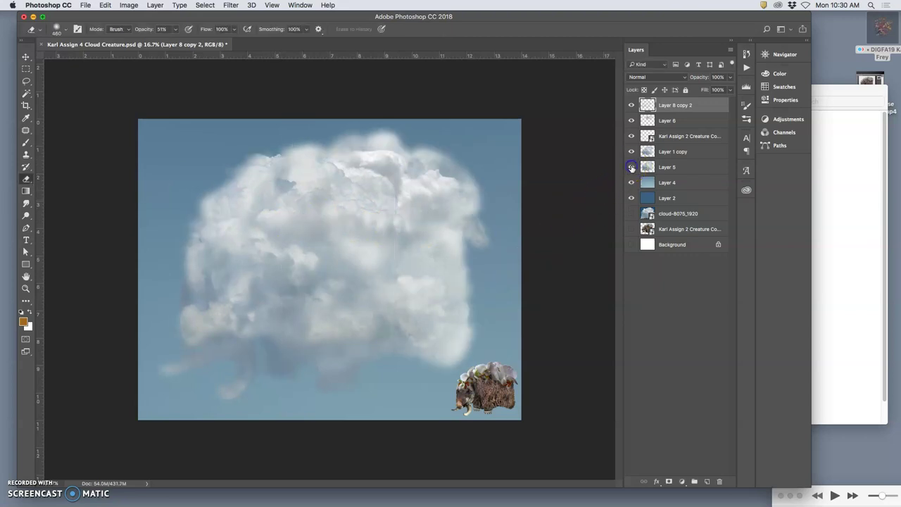
pyautogui.click(668, 167)
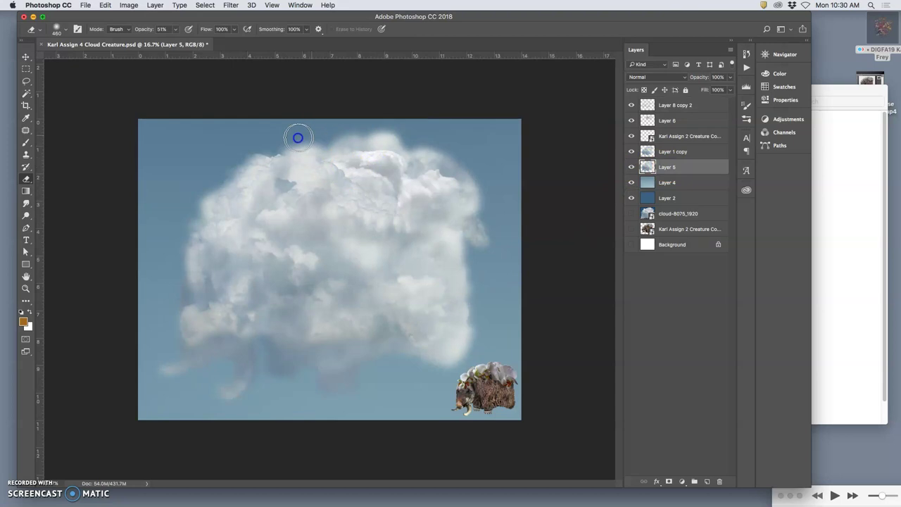
pyautogui.moveTo(283, 157)
pyautogui.mouseDown()
pyautogui.moveTo(306, 142)
pyautogui.moveTo(280, 153)
pyautogui.moveTo(311, 133)
pyautogui.moveTo(338, 138)
pyautogui.moveTo(328, 156)
pyautogui.moveTo(352, 132)
pyautogui.moveTo(336, 159)
pyautogui.moveTo(386, 134)
pyautogui.mouseUp()
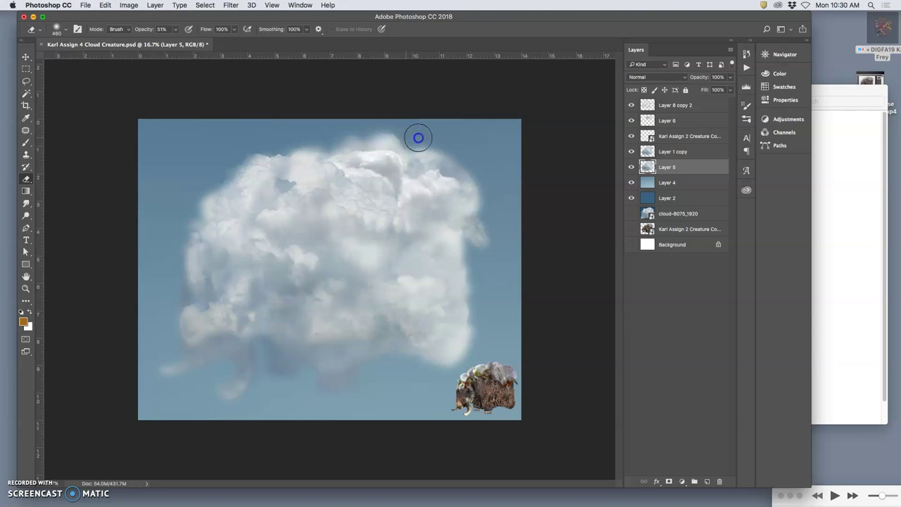
pyautogui.click(277, 155)
pyautogui.click(220, 181)
# Identify Layer 6 by toggling the upper layers' visibility and warp its top edge and upper right upward over the creature's back.
pyautogui.click(647, 105)
pyautogui.click(632, 105)
pyautogui.click(631, 105)
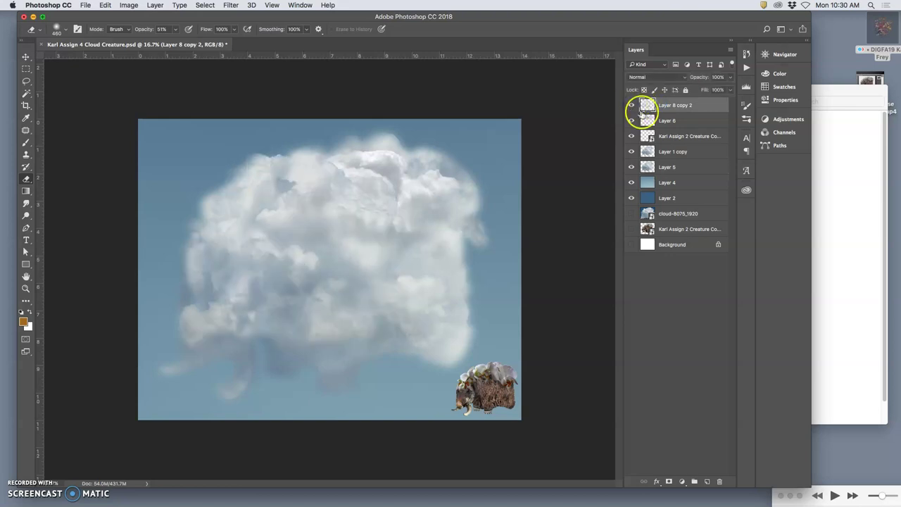
pyautogui.click(631, 120)
pyautogui.click(631, 121)
pyautogui.click(662, 121)
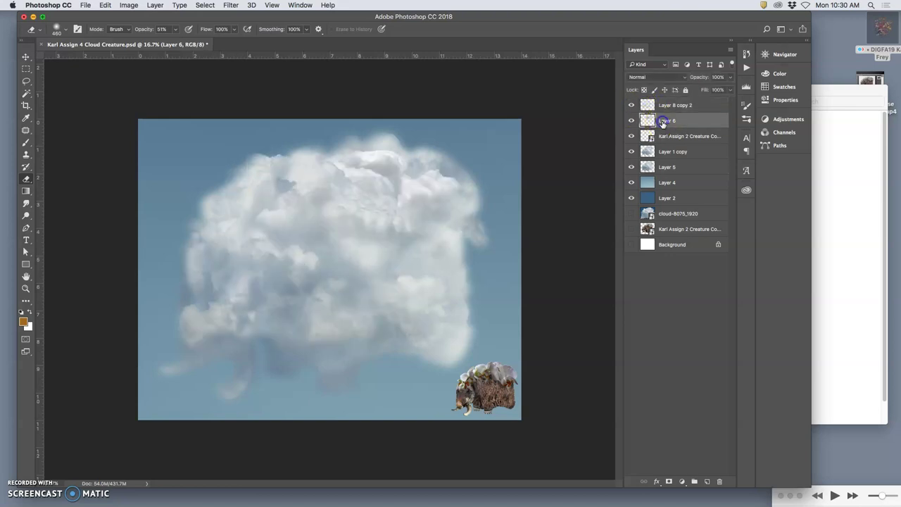
pyautogui.press('super+t')
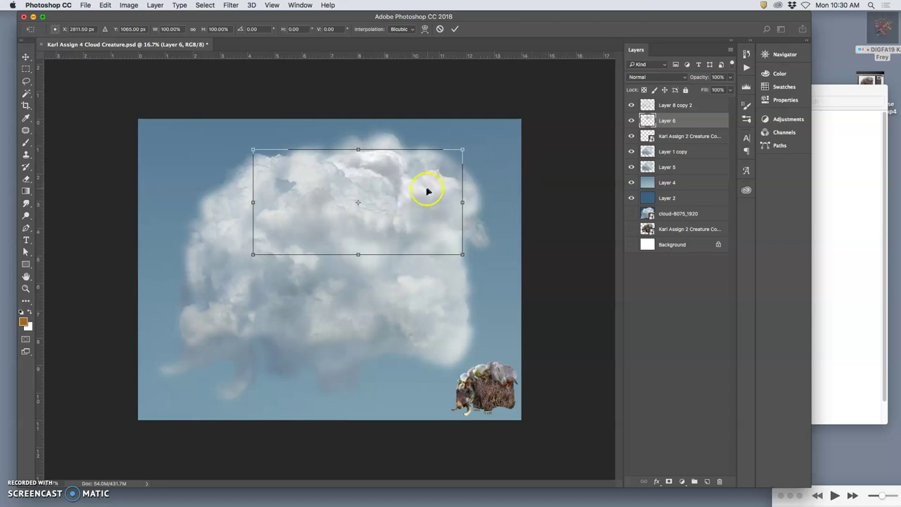
pyautogui.rightClick(426, 191)
pyautogui.click(449, 247)
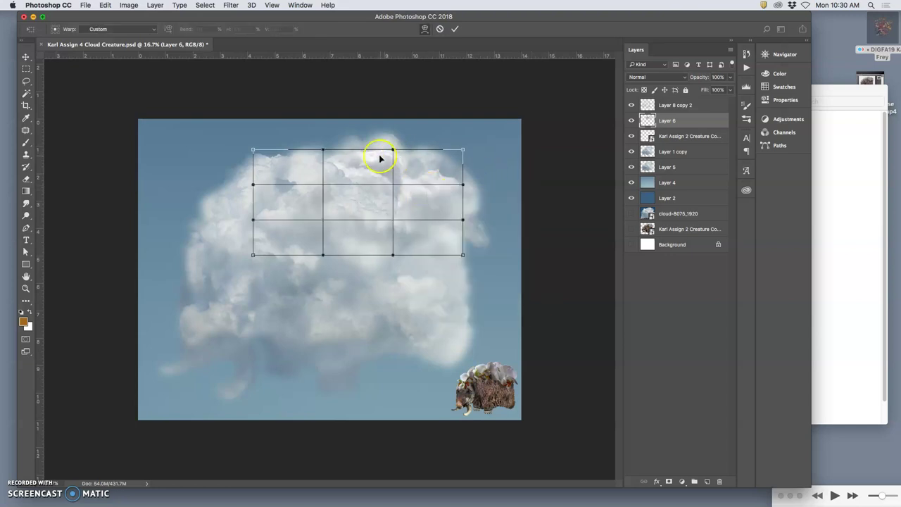
pyautogui.moveTo(381, 159); pyautogui.dragTo(379, 142)
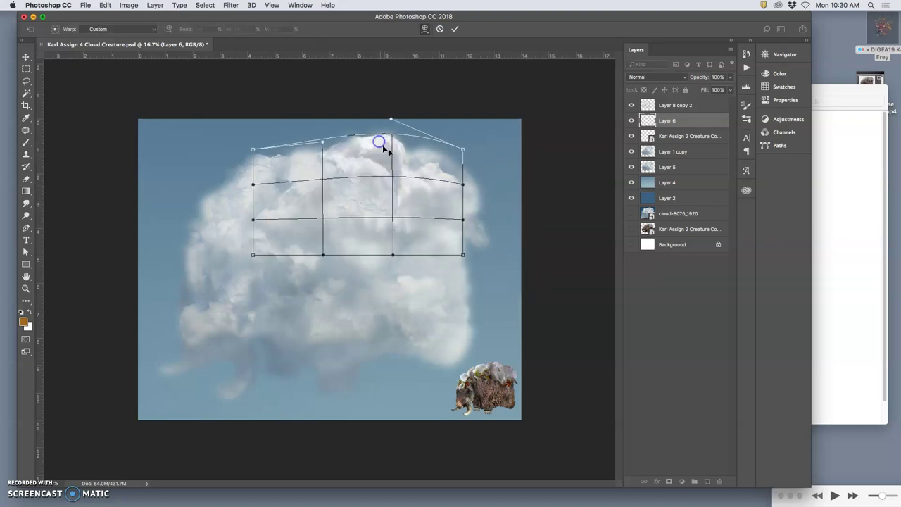
pyautogui.moveTo(451, 167); pyautogui.dragTo(450, 165)
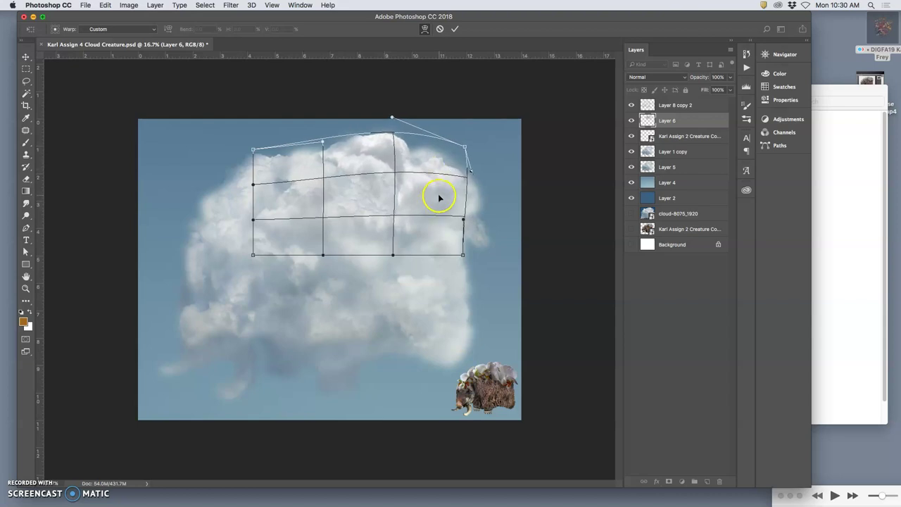
pyautogui.moveTo(439, 198); pyautogui.dragTo(442, 191)
pyautogui.moveTo(382, 214); pyautogui.dragTo(377, 210)
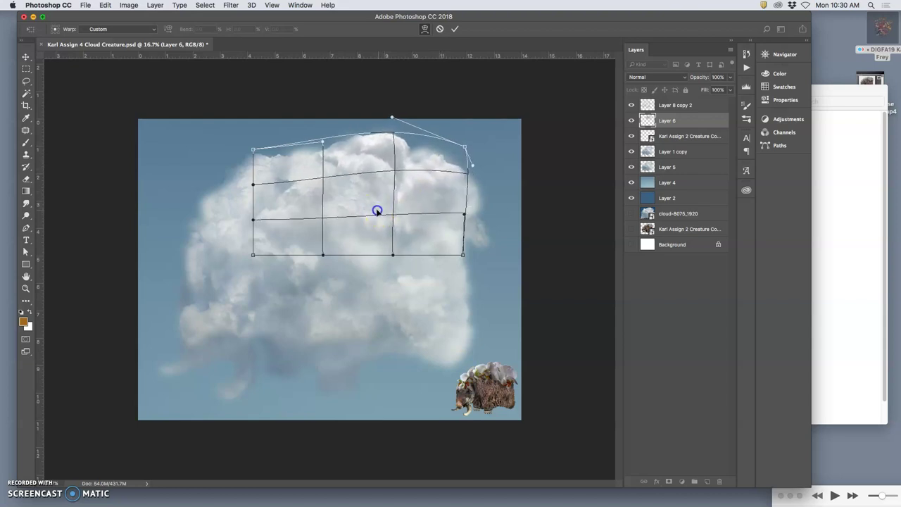
pyautogui.press('Return')
# Soften Layer 8 copy 2 across the body's upper middle and top edge with the Eraser at 51% opacity.
pyautogui.press('e')
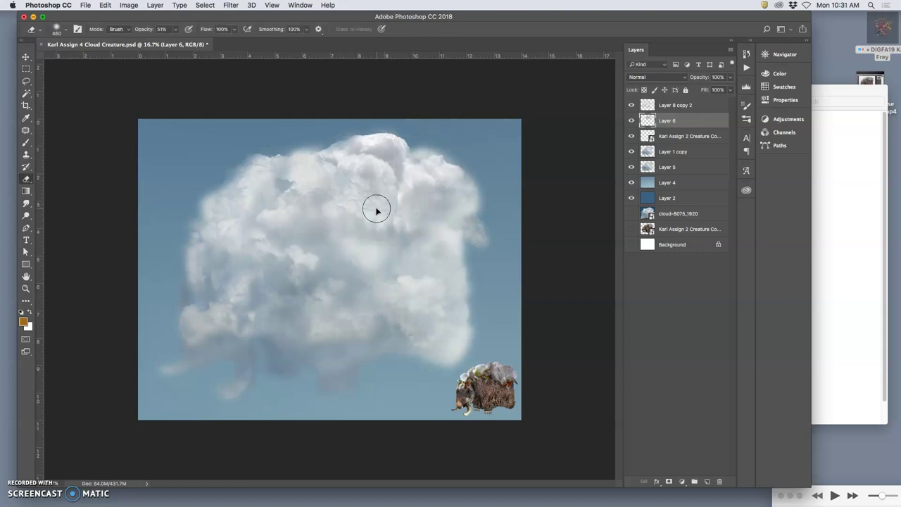
pyautogui.click(684, 105)
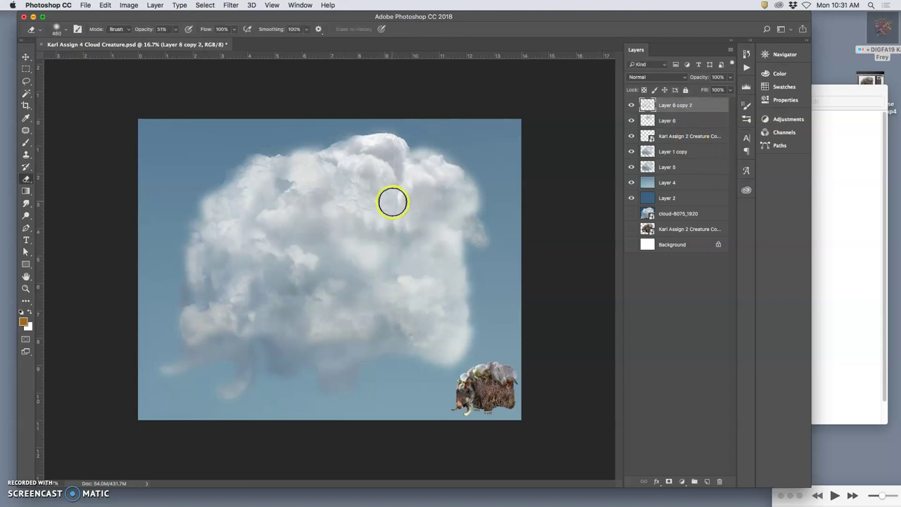
pyautogui.click(396, 197)
pyautogui.moveTo(396, 198)
pyautogui.mouseDown()
pyautogui.moveTo(411, 190)
pyautogui.moveTo(374, 187)
pyautogui.moveTo(371, 169)
pyautogui.moveTo(350, 184)
pyautogui.moveTo(340, 160)
pyautogui.moveTo(329, 163)
pyautogui.moveTo(312, 145)
pyautogui.mouseUp()
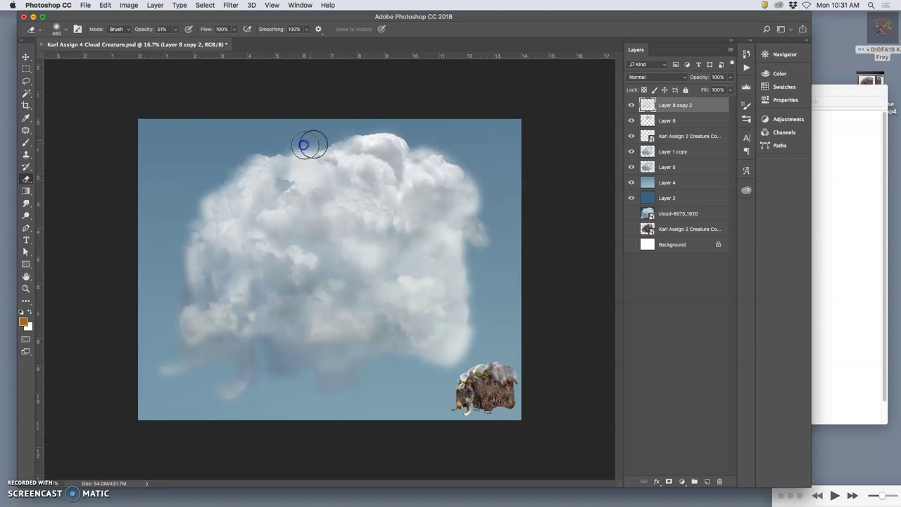
# Erase Layer 5's soft haze along the body's top, left, bottom and right edges at 51% opacity and save the document.
pyautogui.click(677, 166)
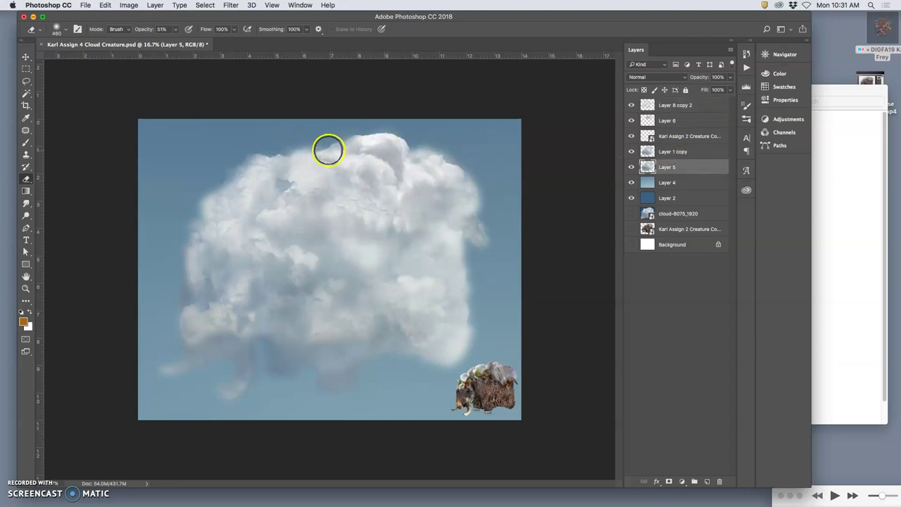
pyautogui.moveTo(309, 135)
pyautogui.mouseDown()
pyautogui.moveTo(305, 159)
pyautogui.moveTo(361, 130)
pyautogui.moveTo(373, 144)
pyautogui.moveTo(441, 154)
pyautogui.moveTo(441, 145)
pyautogui.moveTo(428, 157)
pyautogui.moveTo(448, 155)
pyautogui.mouseUp()
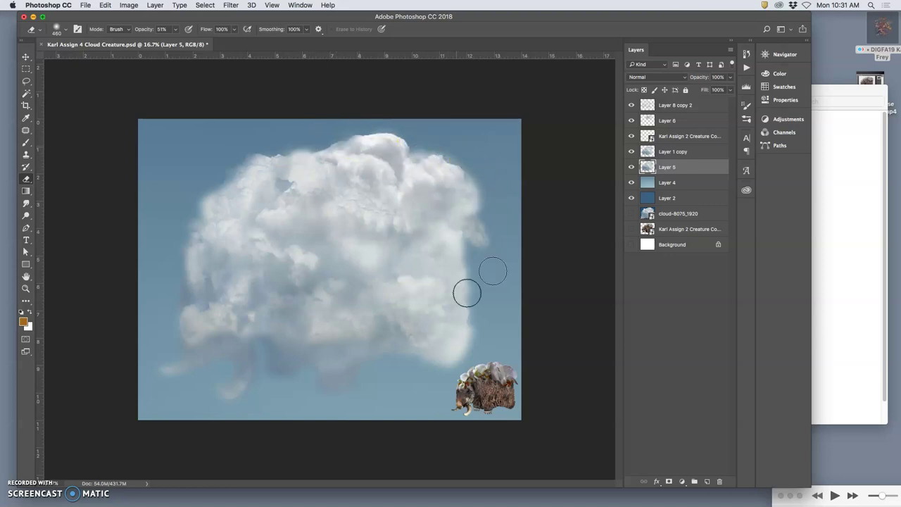
pyautogui.moveTo(204, 195)
pyautogui.mouseDown()
pyautogui.moveTo(197, 219)
pyautogui.moveTo(204, 203)
pyautogui.moveTo(183, 225)
pyautogui.moveTo(195, 177)
pyautogui.moveTo(219, 177)
pyautogui.moveTo(224, 199)
pyautogui.moveTo(194, 226)
pyautogui.mouseUp()
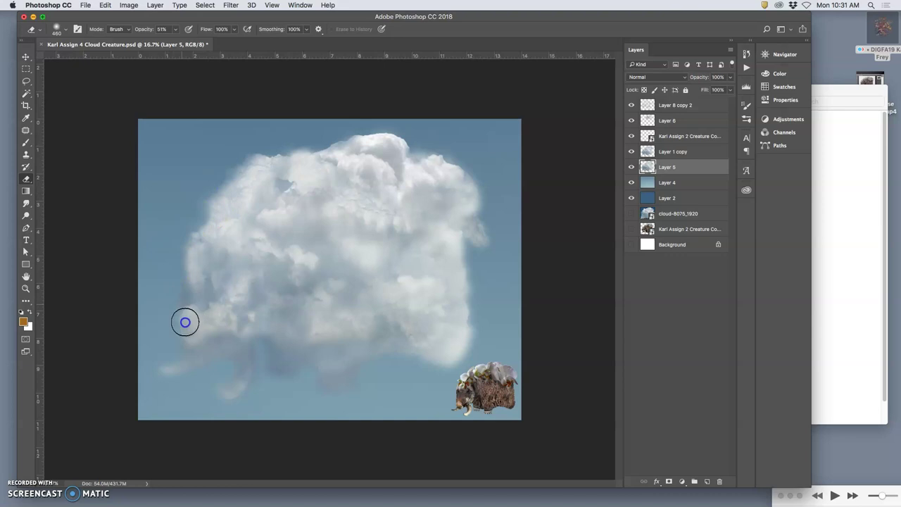
pyautogui.moveTo(184, 349)
pyautogui.mouseDown()
pyautogui.moveTo(316, 363)
pyautogui.moveTo(371, 436)
pyautogui.moveTo(435, 419)
pyautogui.moveTo(451, 358)
pyautogui.moveTo(480, 334)
pyautogui.mouseUp()
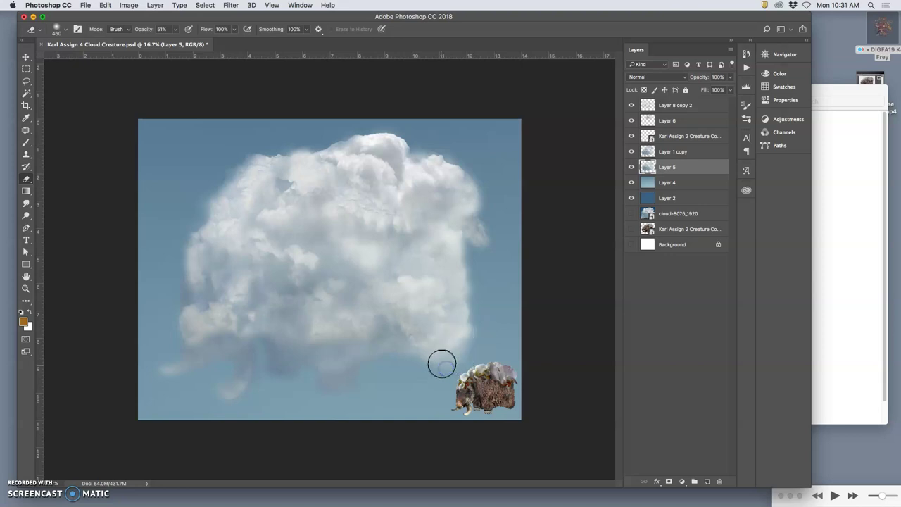
pyautogui.moveTo(440, 364)
pyautogui.mouseDown()
pyautogui.moveTo(470, 355)
pyautogui.moveTo(479, 327)
pyautogui.moveTo(469, 323)
pyautogui.moveTo(476, 331)
pyautogui.moveTo(478, 313)
pyautogui.moveTo(461, 343)
pyautogui.moveTo(481, 281)
pyautogui.mouseUp()
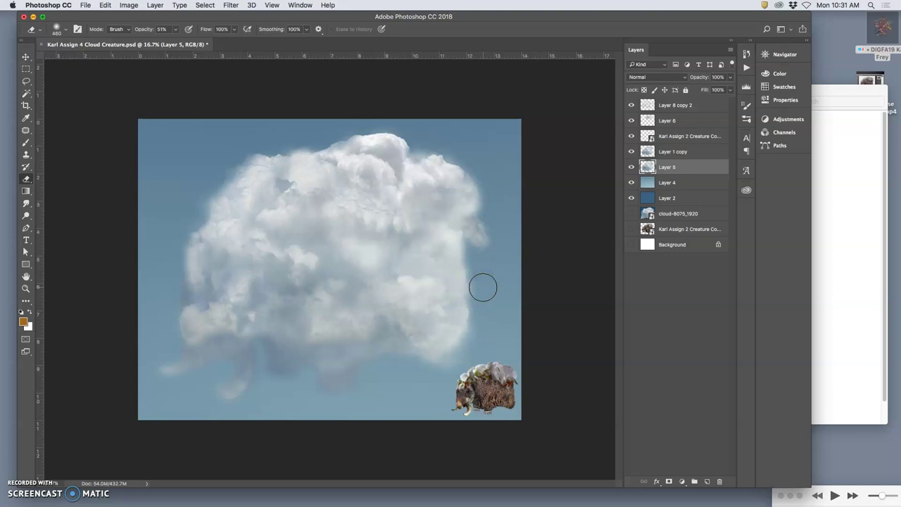
pyautogui.press('super+s')
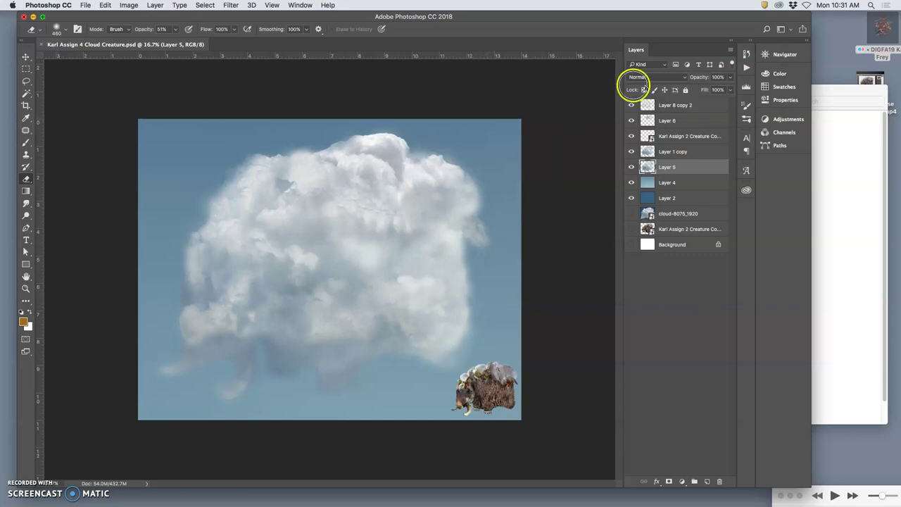
# Lighten Layer 8 copy 2 along the body's right side and underside with the Dodge tool on Midtones at 6% exposure.
pyautogui.click(669, 105)
pyautogui.click(25, 215)
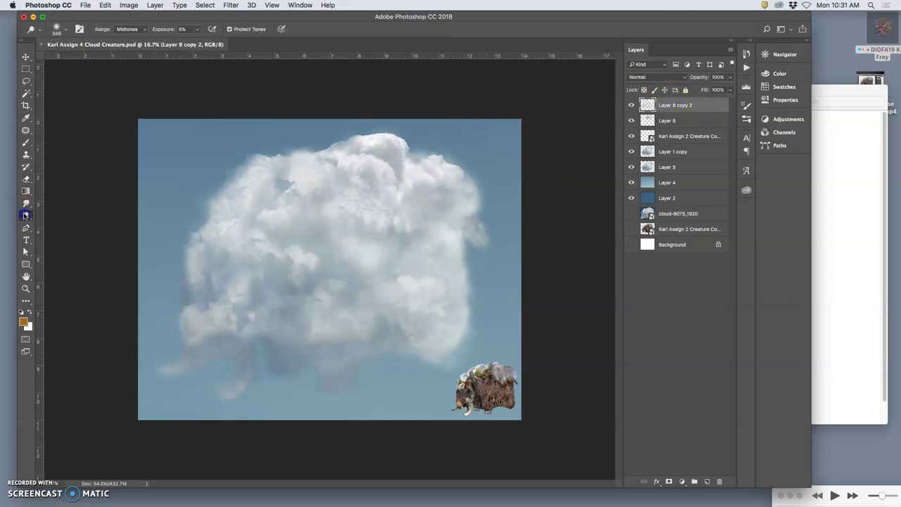
pyautogui.click(46, 215)
pyautogui.moveTo(465, 225)
pyautogui.mouseDown()
pyautogui.moveTo(404, 326)
pyautogui.moveTo(426, 337)
pyautogui.moveTo(440, 322)
pyautogui.moveTo(456, 240)
pyautogui.moveTo(427, 321)
pyautogui.moveTo(440, 350)
pyautogui.moveTo(302, 360)
pyautogui.mouseUp()
# Dodge Layer 1 copy along the body's right side and underside, the curled trunk and the legs at 6% exposure.
pyautogui.click(672, 151)
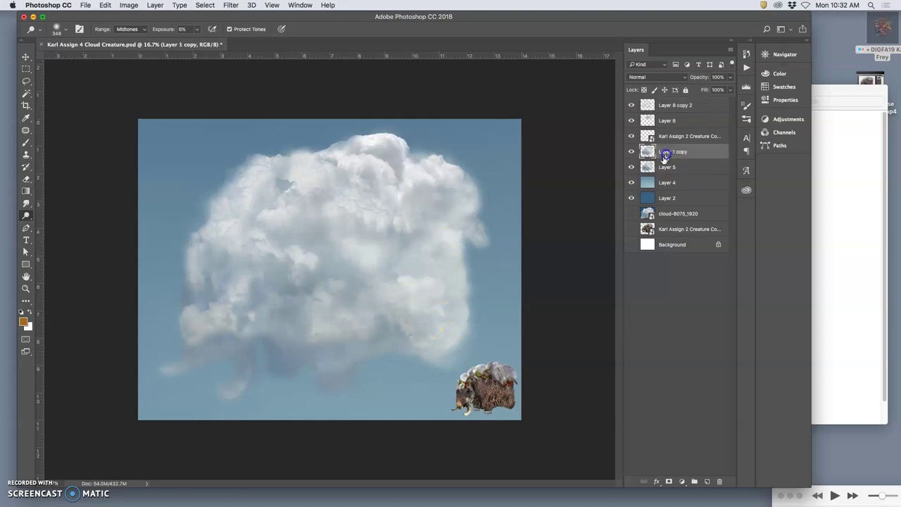
pyautogui.moveTo(509, 247)
pyautogui.mouseDown()
pyautogui.moveTo(348, 352)
pyautogui.moveTo(280, 361)
pyautogui.mouseUp()
pyautogui.moveTo(286, 316)
pyautogui.mouseDown()
pyautogui.moveTo(271, 367)
pyautogui.moveTo(273, 353)
pyautogui.moveTo(297, 372)
pyautogui.moveTo(220, 118)
pyautogui.moveTo(257, 153)
pyautogui.moveTo(300, 353)
pyautogui.moveTo(266, 352)
pyautogui.mouseUp()
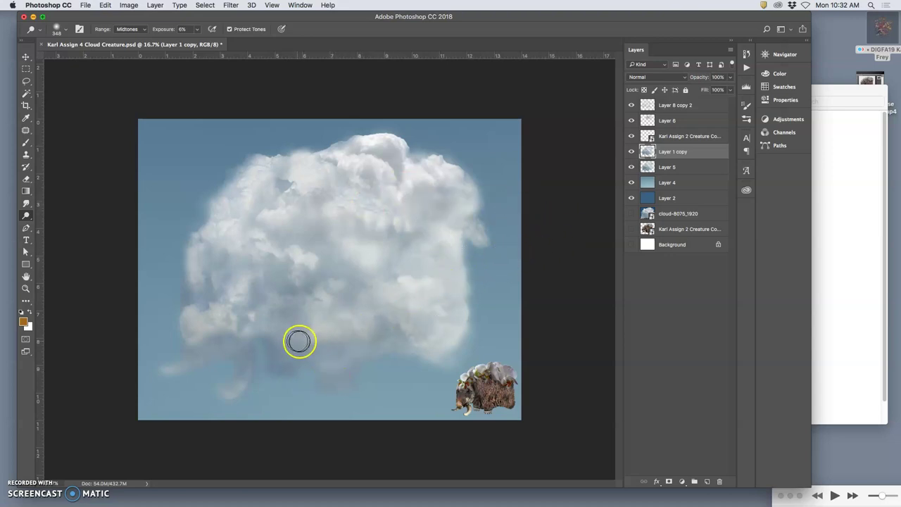
pyautogui.moveTo(243, 348); pyautogui.dragTo(239, 362)
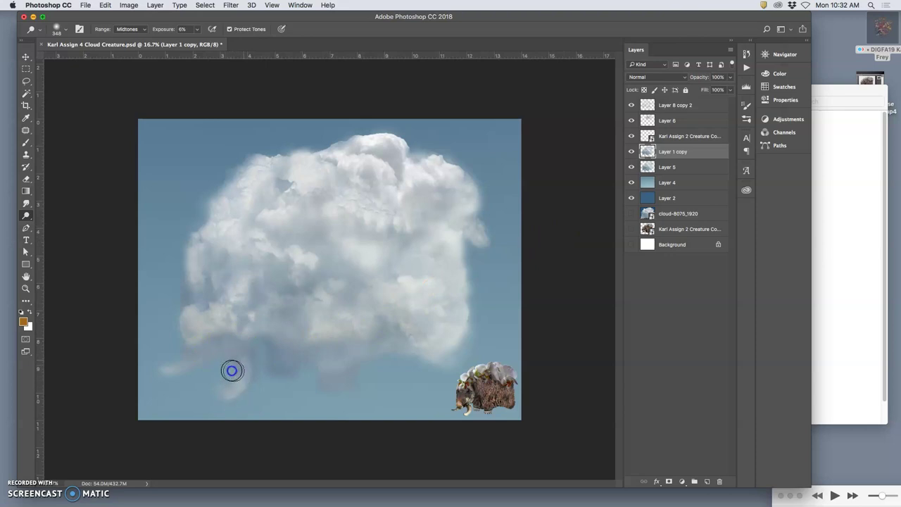
pyautogui.moveTo(267, 371); pyautogui.dragTo(317, 358)
pyautogui.moveTo(256, 356)
pyautogui.mouseDown()
pyautogui.moveTo(288, 365)
pyautogui.moveTo(260, 367)
pyautogui.mouseUp()
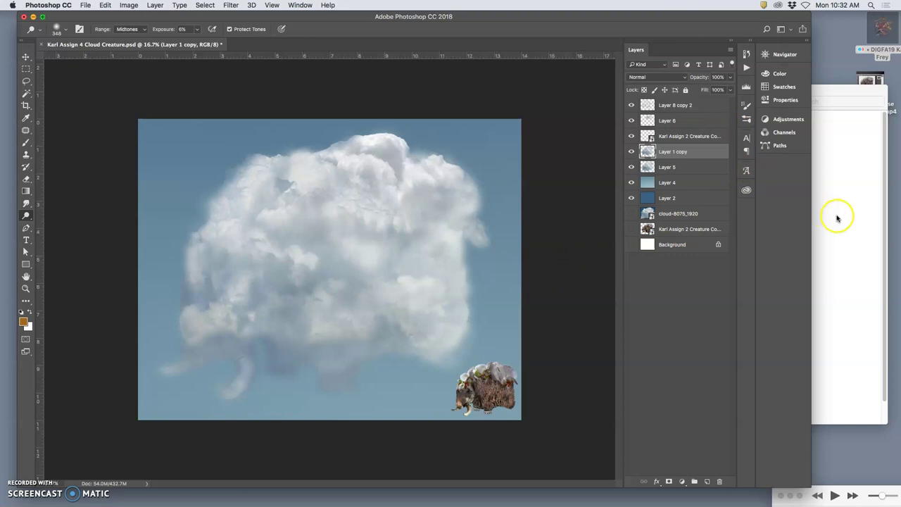
# Place the c335f8 cloud JPEG from the Assignment 4 folder over the body, scaled to about 191%, and move its layer above all others.
pyautogui.click(837, 218)
pyautogui.click(639, 255)
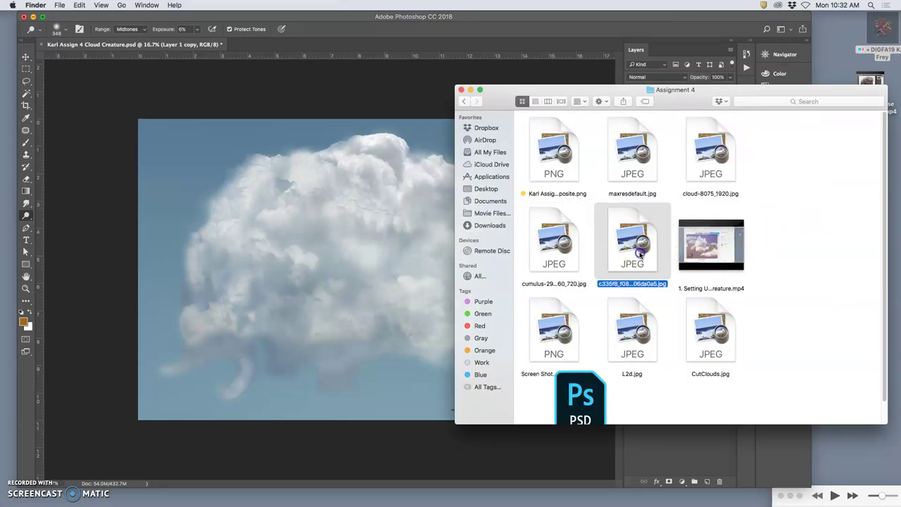
pyautogui.moveTo(639, 255); pyautogui.dragTo(368, 272)
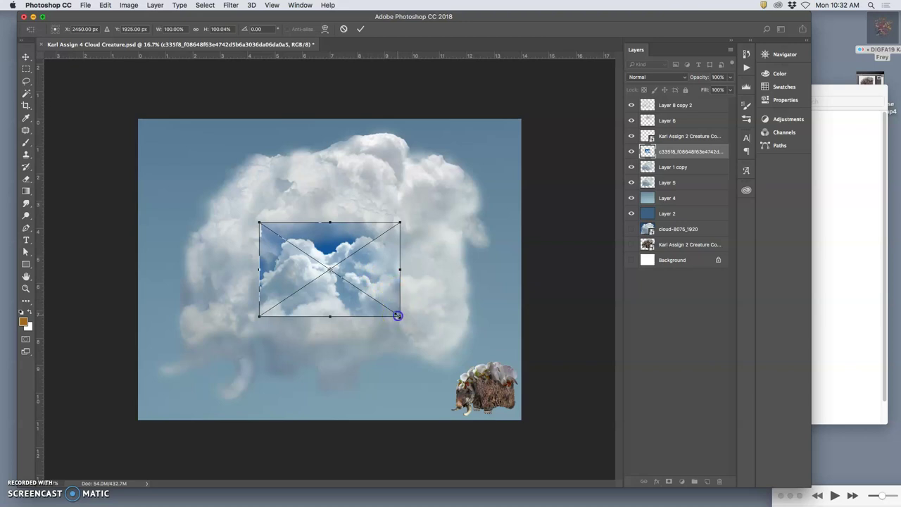
pyautogui.moveTo(398, 315); pyautogui.dragTo(499, 357)
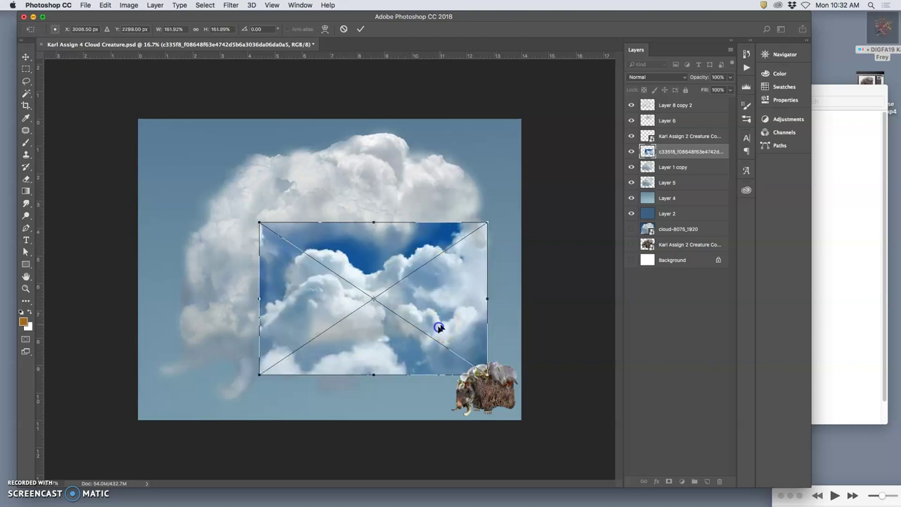
pyautogui.moveTo(439, 327); pyautogui.dragTo(420, 282)
pyautogui.moveTo(469, 336); pyautogui.dragTo(509, 360)
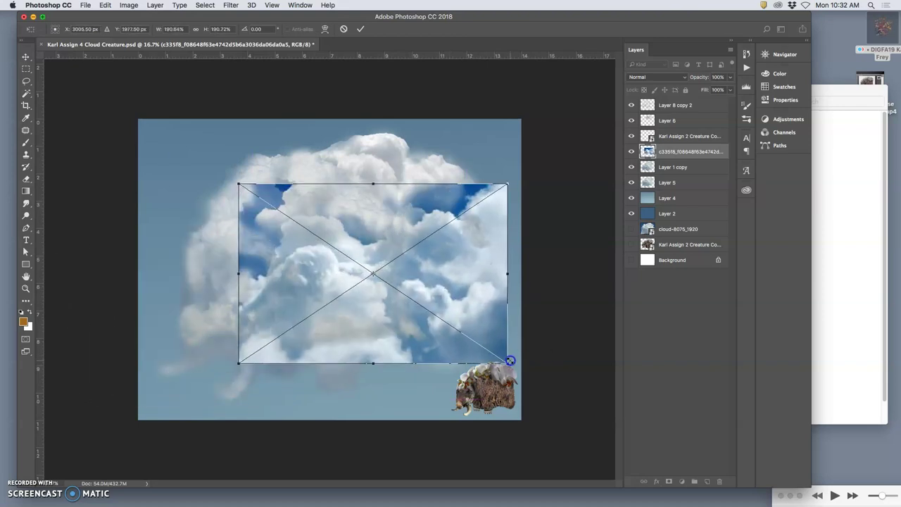
pyautogui.press('Return')
pyautogui.press('o')
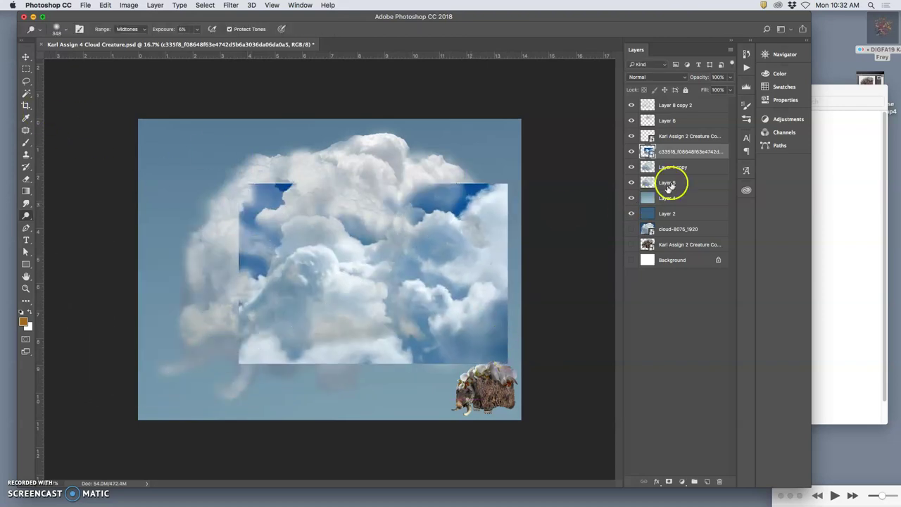
pyautogui.moveTo(669, 185); pyautogui.dragTo(676, 99)
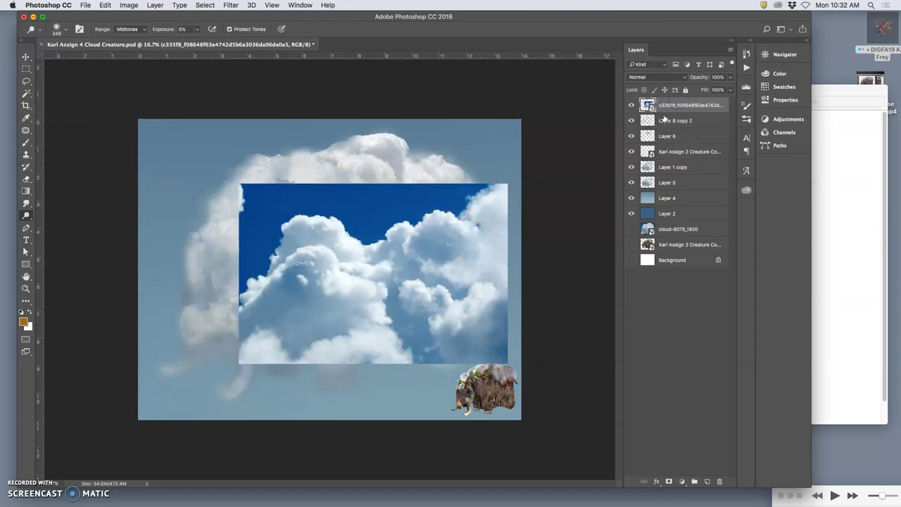
# Lasso the small cloud puffs in the placed photo's lower right, copy them to a new layer, and delete the photo layer.
pyautogui.click(26, 81)
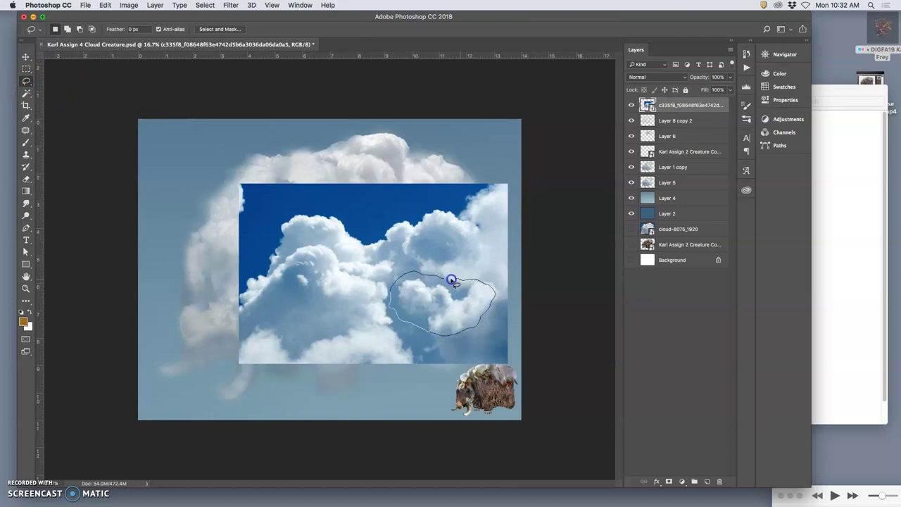
pyautogui.moveTo(452, 281); pyautogui.dragTo(468, 285)
pyautogui.press('super+j')
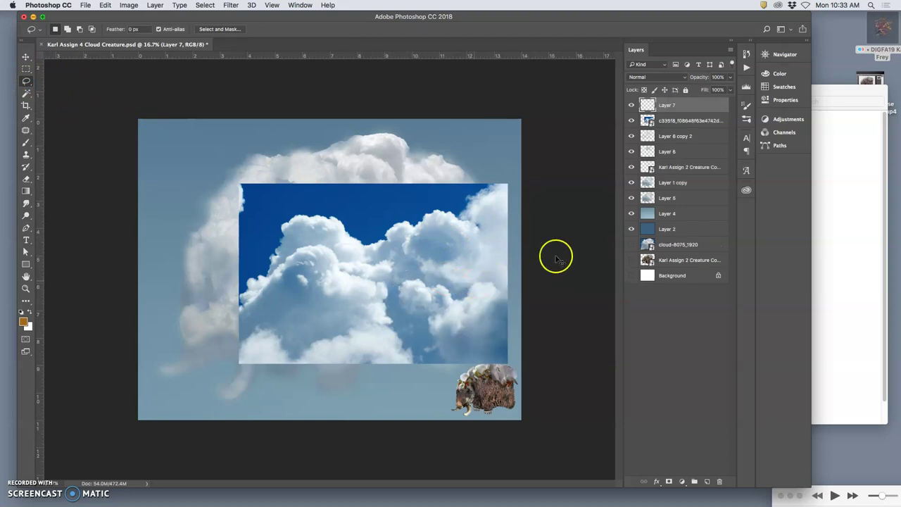
pyautogui.click(680, 122)
pyautogui.press('BackSpace')
pyautogui.press('BackSpace')
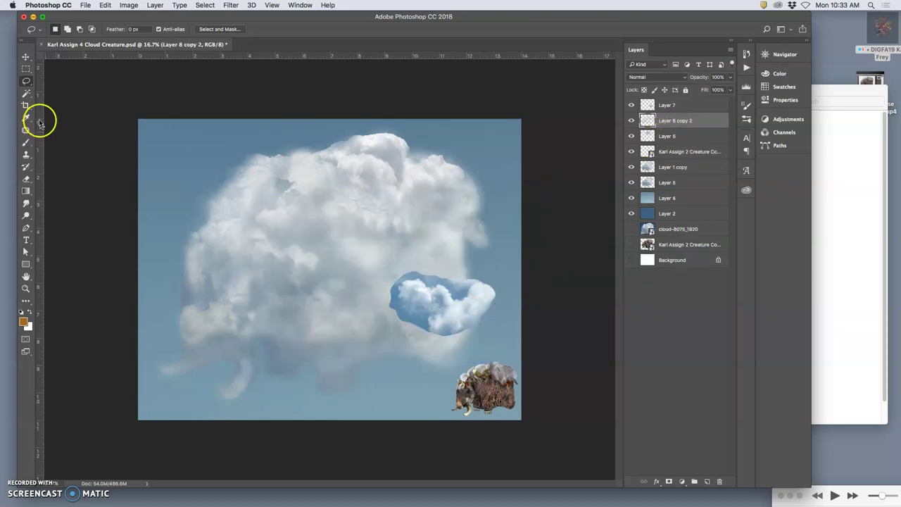
# Make Layer 7 the active layer for the Magic Wand and clear the selection made on Layer 8 copy 2.
pyautogui.click(26, 94)
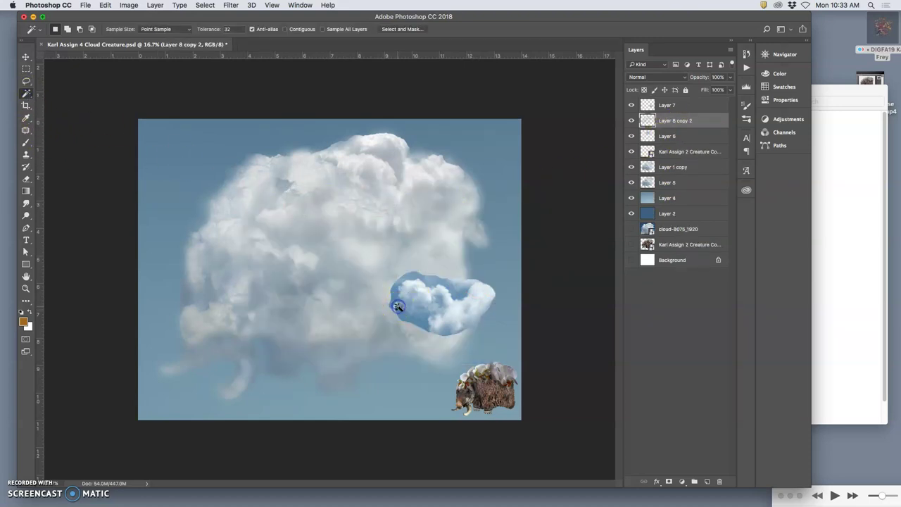
pyautogui.click(497, 235)
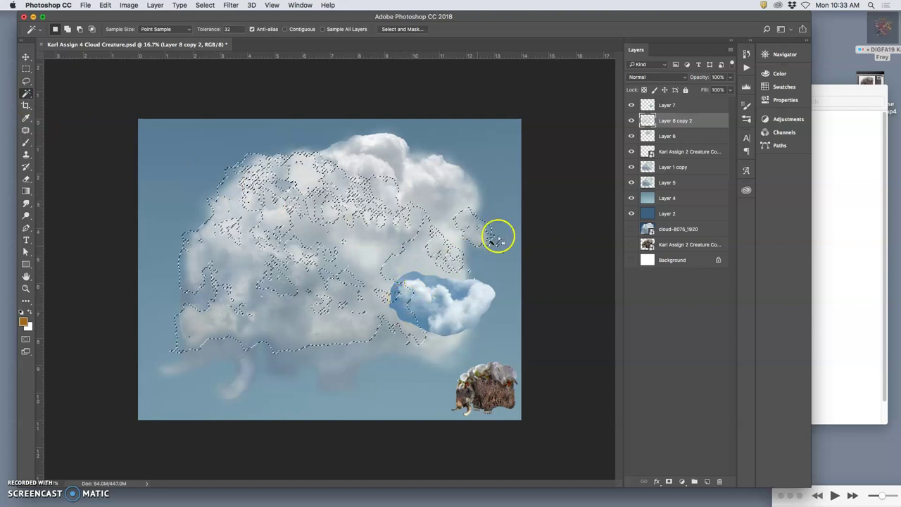
pyautogui.click(666, 105)
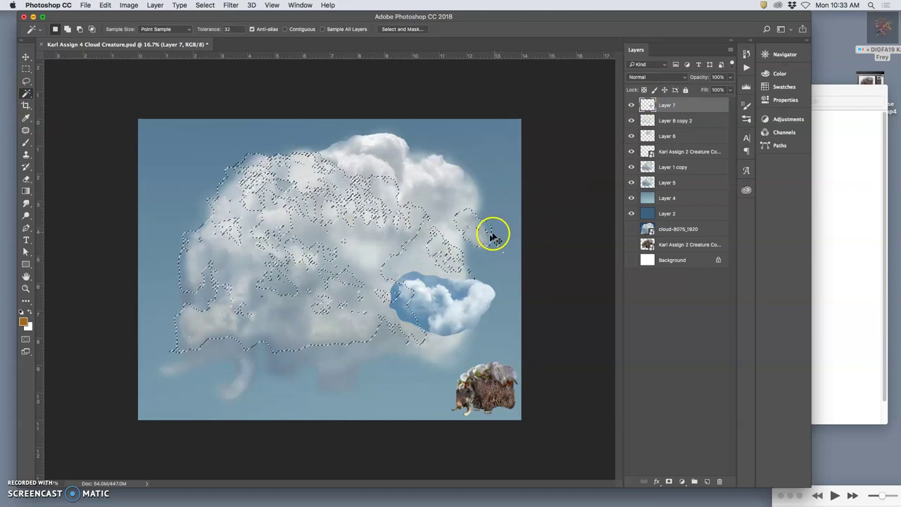
pyautogui.press('super+d')
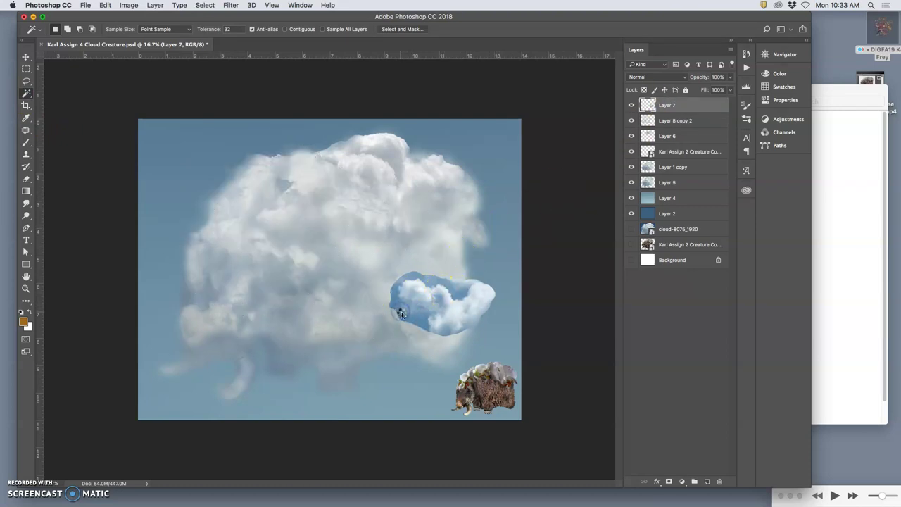
# Try to remove the blue sky from Layer 7 with a Magic Wand selection refined in Select and Mask.
pyautogui.click(402, 313)
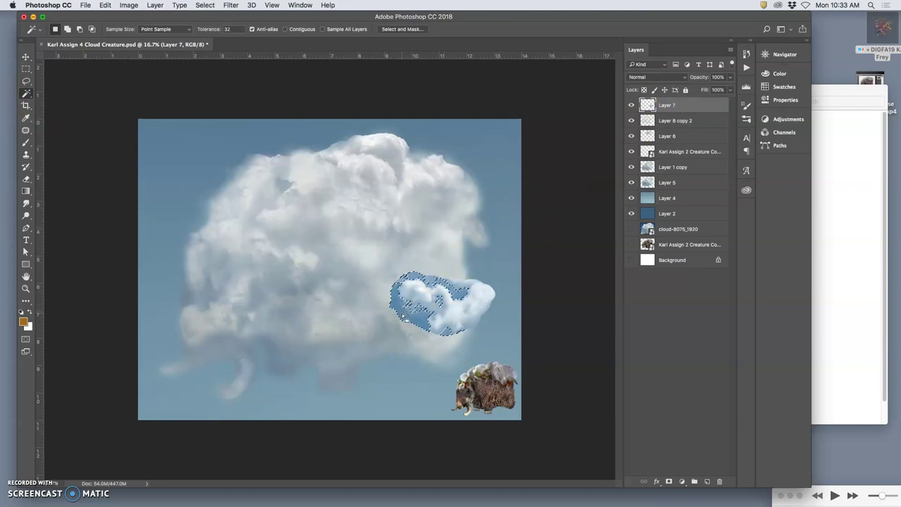
pyautogui.click(396, 30)
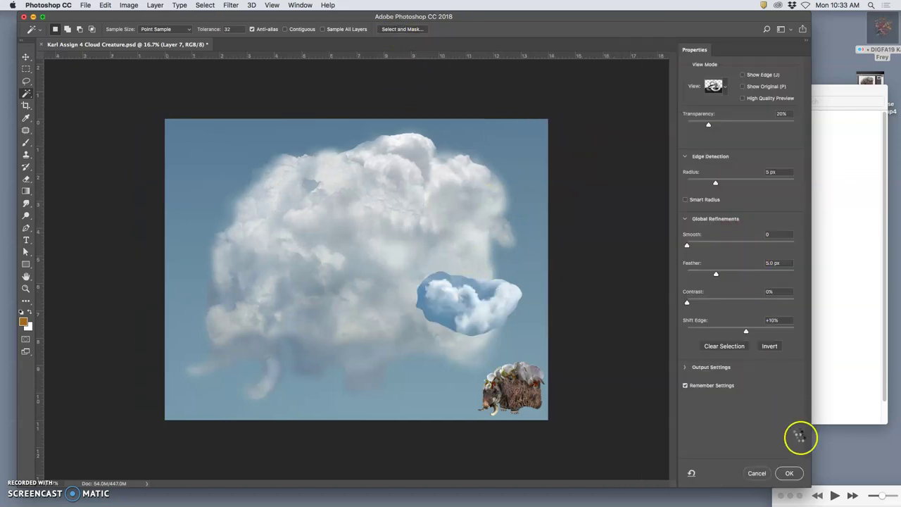
pyautogui.click(790, 474)
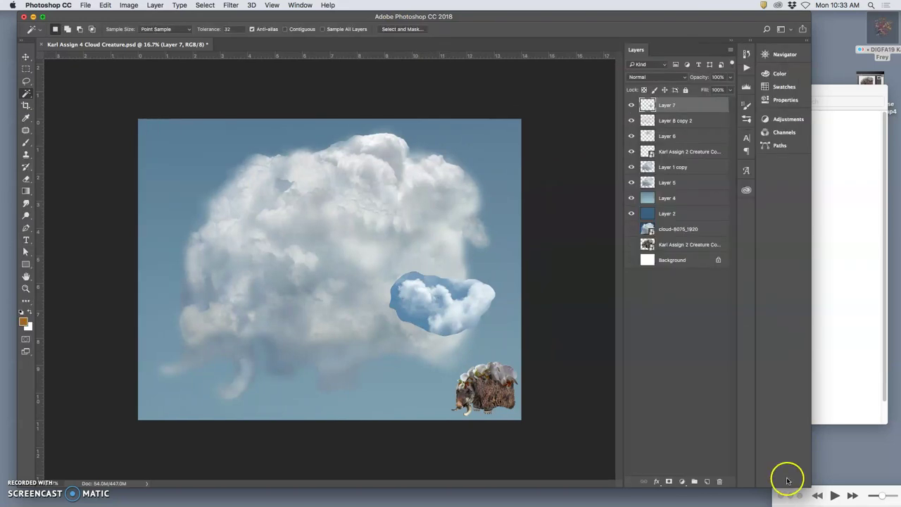
pyautogui.press('Delete')
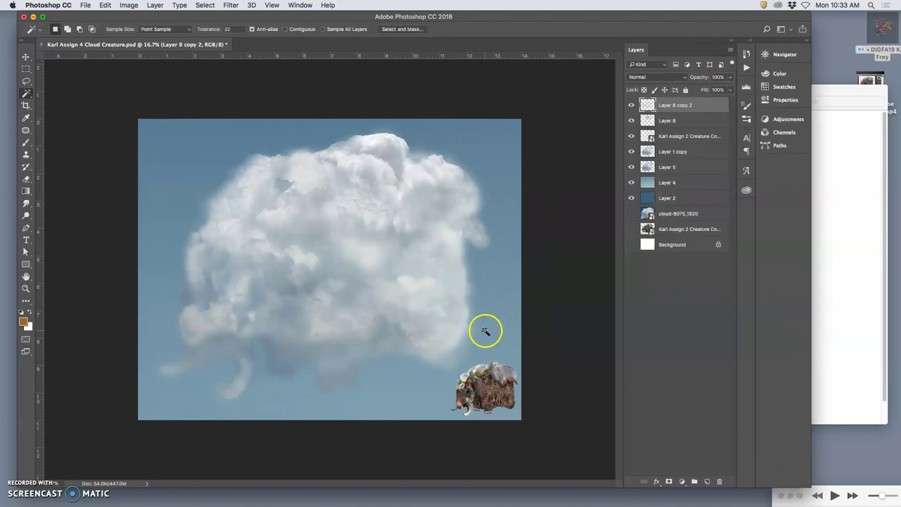
pyautogui.press('super+z')
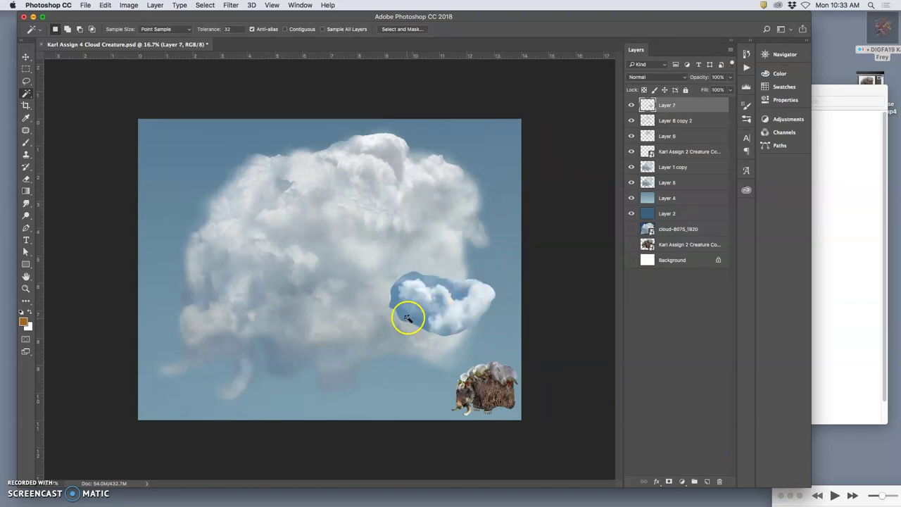
# Delete the blue sky around the puffs on Layer 7 using the selection refined in Select and Mask, then deselect.
pyautogui.click(416, 29)
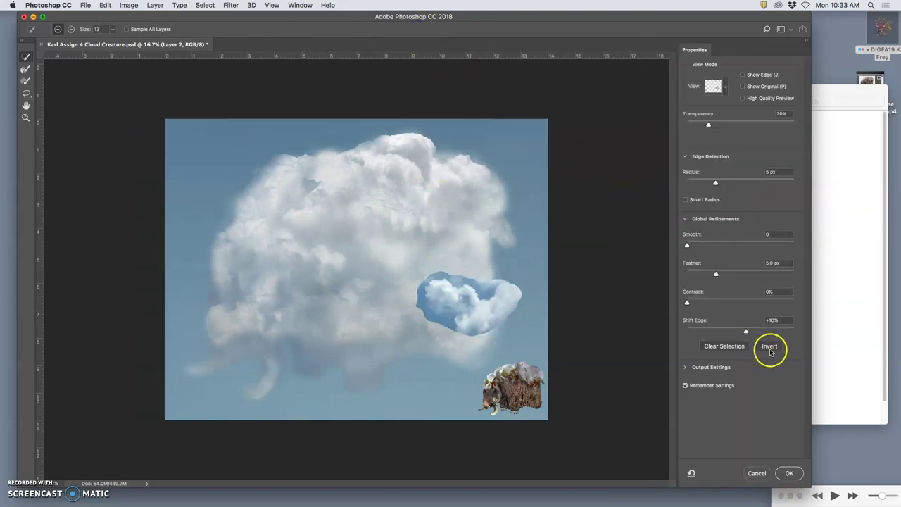
pyautogui.click(790, 474)
pyautogui.scroll(4, 521, 377)
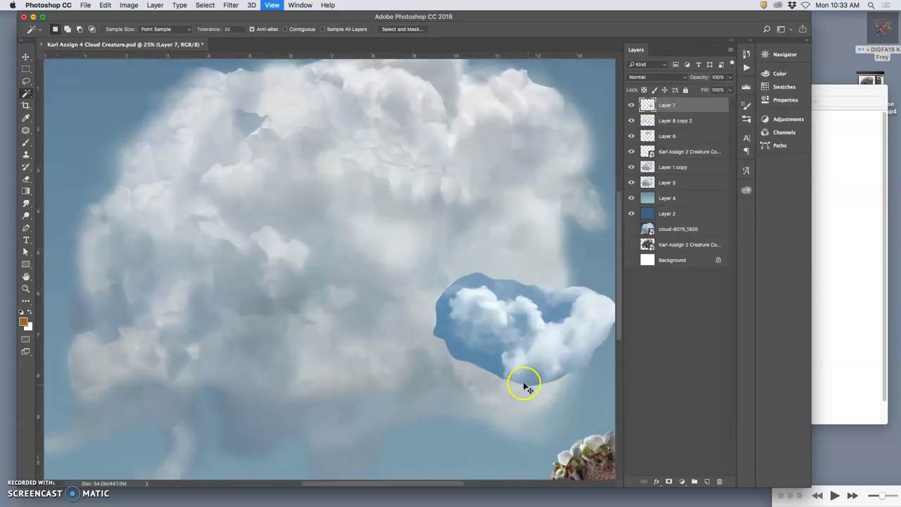
pyautogui.moveTo(516, 373); pyautogui.dragTo(270, 251)
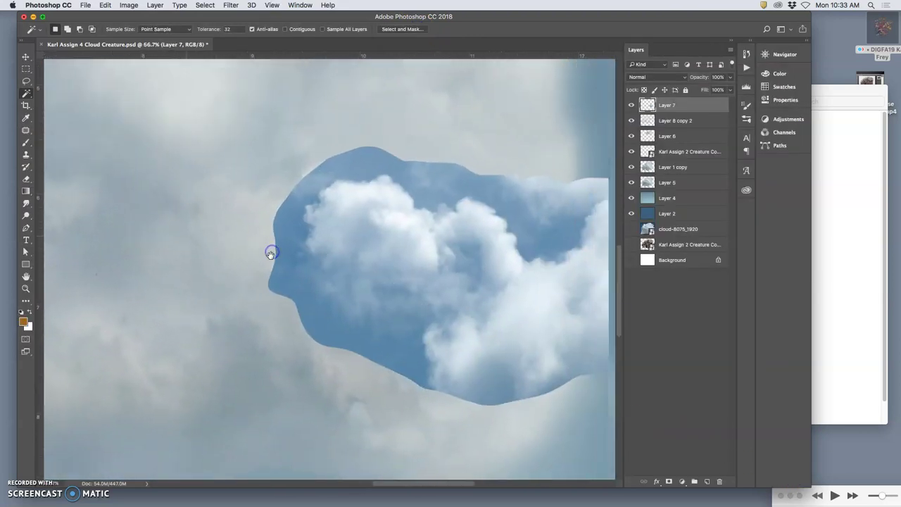
pyautogui.press('Delete')
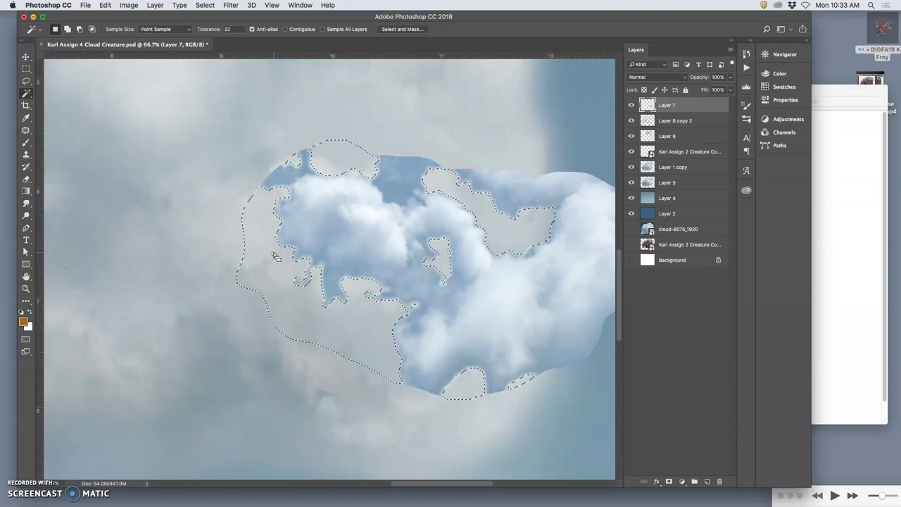
pyautogui.press('super+d')
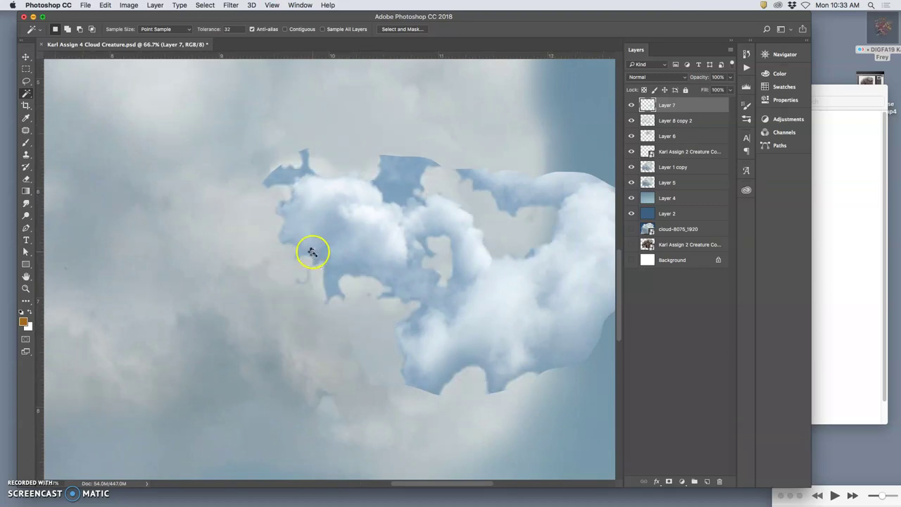
# Erase the leftover blue fringe along the upper edge of the Layer 7 puffs with the Eraser at 100% opacity.
pyautogui.click(27, 177)
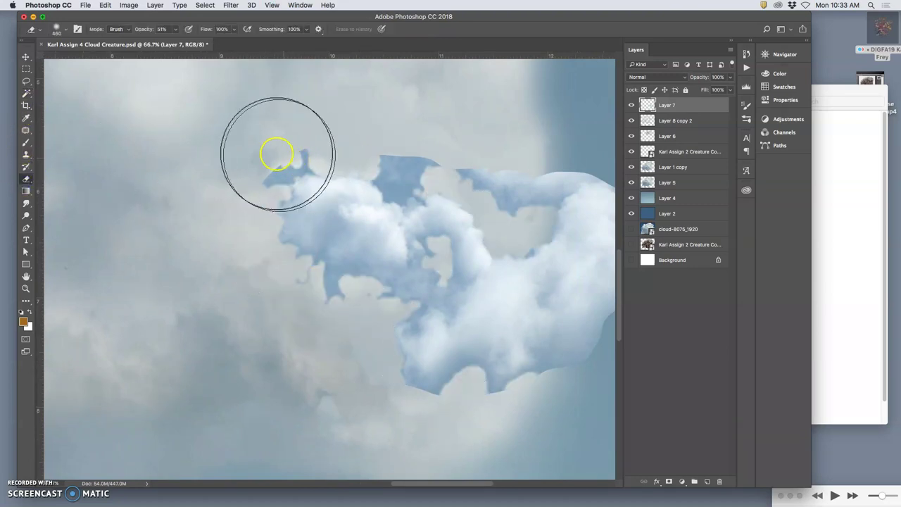
pyautogui.moveTo(274, 151); pyautogui.dragTo(275, 156)
pyautogui.press('super+z')
pyautogui.click(175, 29)
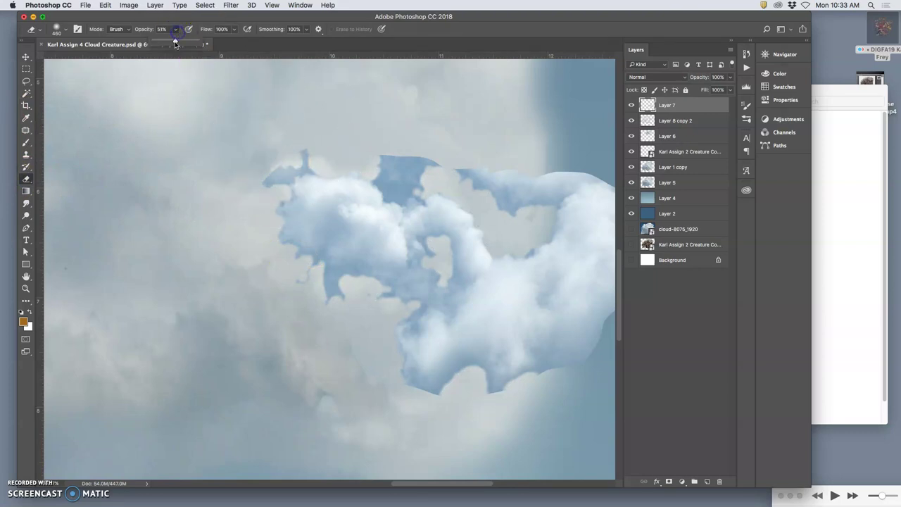
pyautogui.click(291, 139)
pyautogui.click(292, 137)
pyautogui.moveTo(251, 164); pyautogui.dragTo(411, 131)
pyautogui.moveTo(436, 159)
pyautogui.mouseDown()
pyautogui.moveTo(418, 161)
pyautogui.moveTo(525, 126)
pyautogui.mouseUp()
pyautogui.click(554, 131)
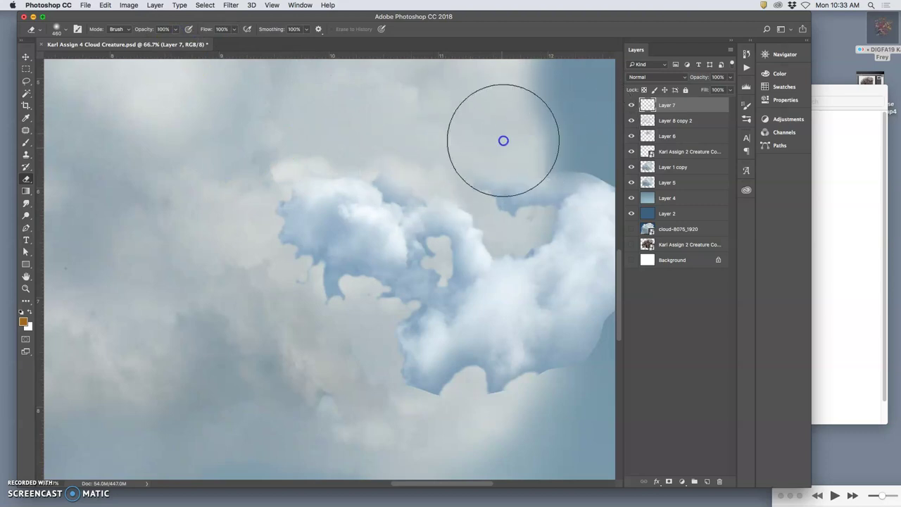
# Soften the right end and underside of the Layer 7 puffs with the Eraser and clear the remaining blue in the upper gap.
pyautogui.press('space')
pyautogui.moveTo(447, 153); pyautogui.dragTo(382, 131)
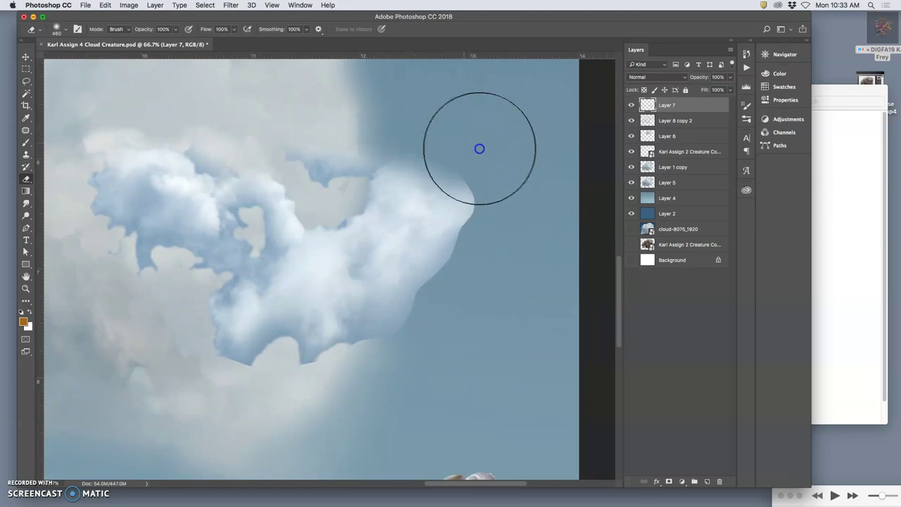
pyautogui.moveTo(483, 262)
pyautogui.mouseDown()
pyautogui.moveTo(483, 294)
pyautogui.moveTo(471, 286)
pyautogui.moveTo(472, 271)
pyautogui.moveTo(450, 330)
pyautogui.moveTo(401, 383)
pyautogui.mouseUp()
pyautogui.moveTo(447, 316)
pyautogui.mouseDown()
pyautogui.moveTo(362, 376)
pyautogui.moveTo(334, 378)
pyautogui.moveTo(360, 360)
pyautogui.moveTo(266, 392)
pyautogui.moveTo(268, 367)
pyautogui.moveTo(169, 373)
pyautogui.moveTo(72, 314)
pyautogui.moveTo(114, 271)
pyautogui.moveTo(157, 295)
pyautogui.moveTo(172, 279)
pyautogui.moveTo(199, 279)
pyautogui.mouseUp()
pyautogui.moveTo(347, 145); pyautogui.dragTo(227, 140)
pyautogui.click(235, 121)
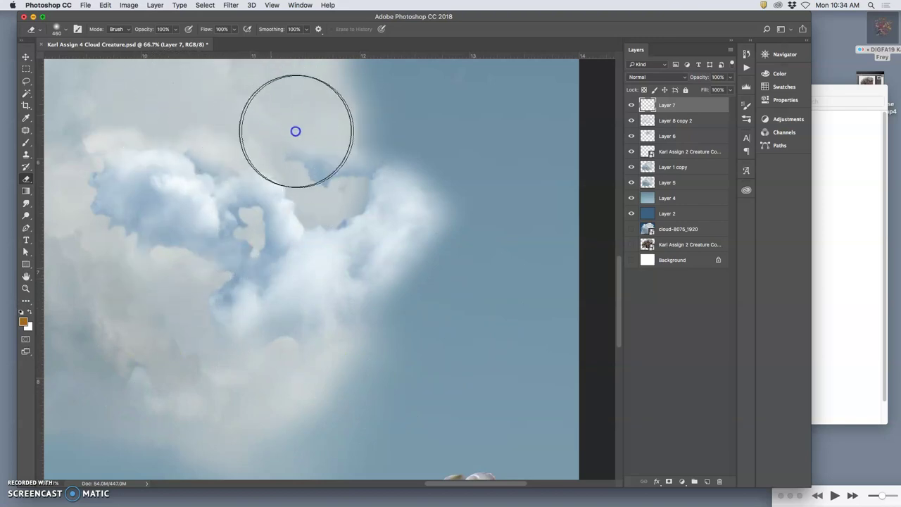
pyautogui.moveTo(341, 150); pyautogui.dragTo(334, 177)
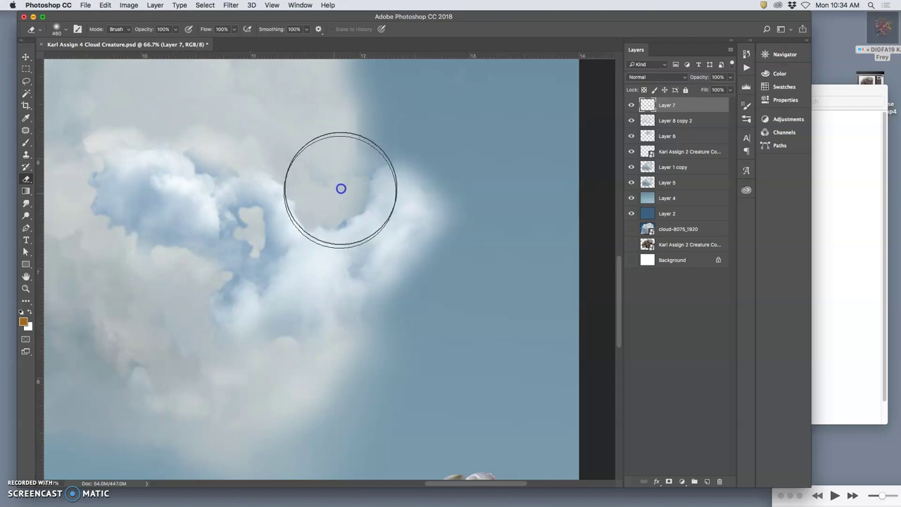
# Move the Layer 7 puffs over the creature's curled trunk and rotate them -38.56° to follow its shape.
pyautogui.press('super+minus')
pyautogui.press('super+minus')
pyautogui.press('super+minus')
pyautogui.press('super+minus')
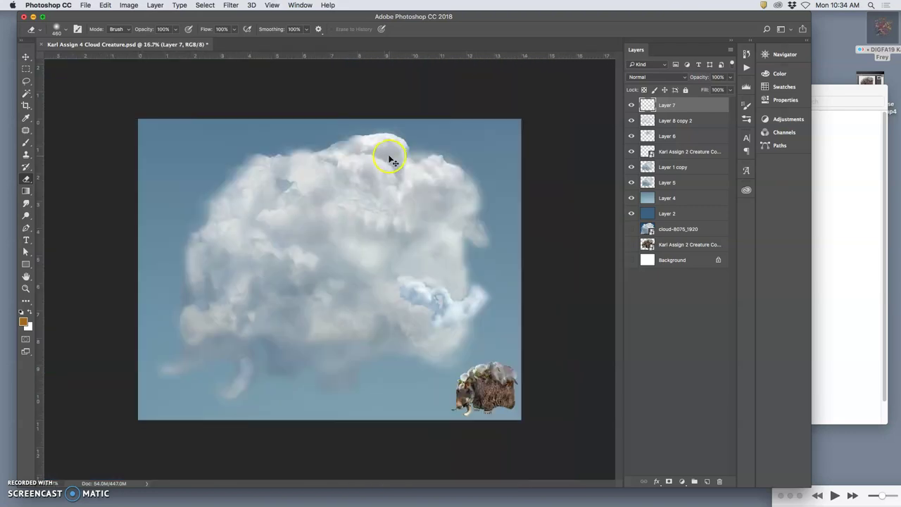
pyautogui.click(25, 57)
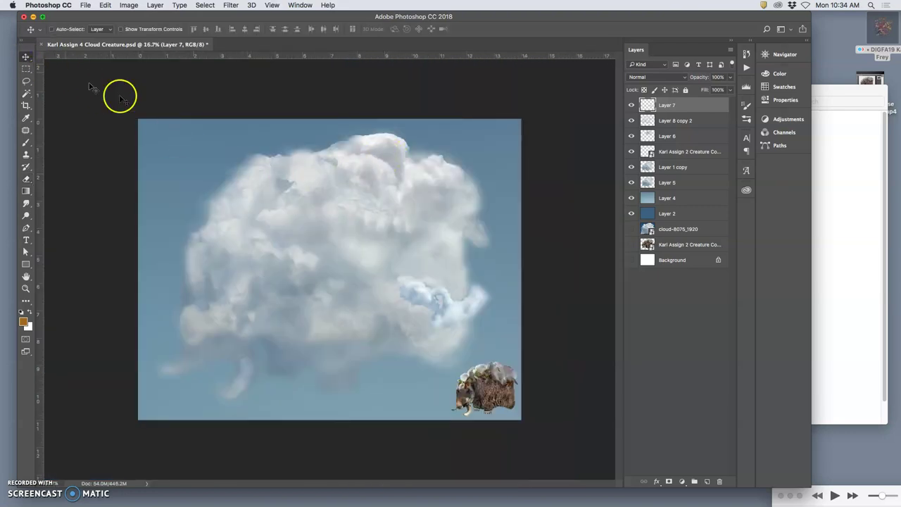
pyautogui.moveTo(444, 315); pyautogui.dragTo(244, 384)
pyautogui.press('super+t')
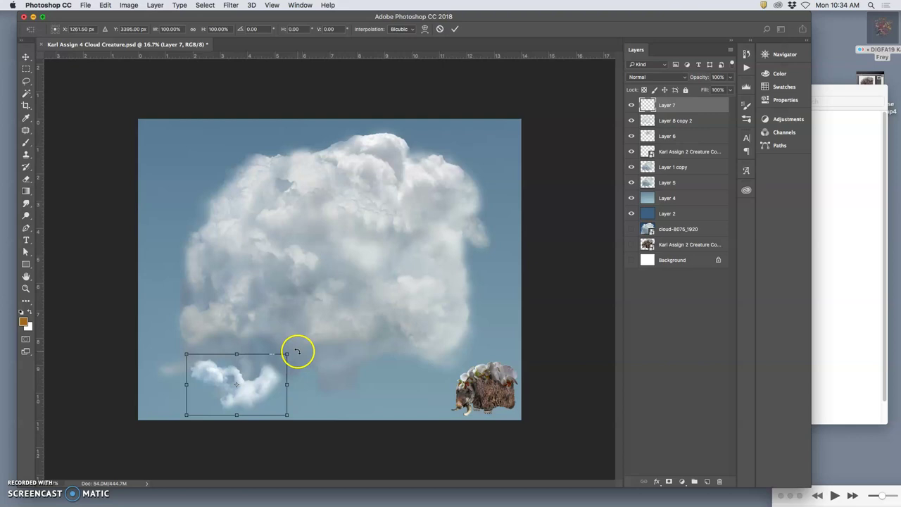
pyautogui.moveTo(297, 350); pyautogui.dragTo(269, 307)
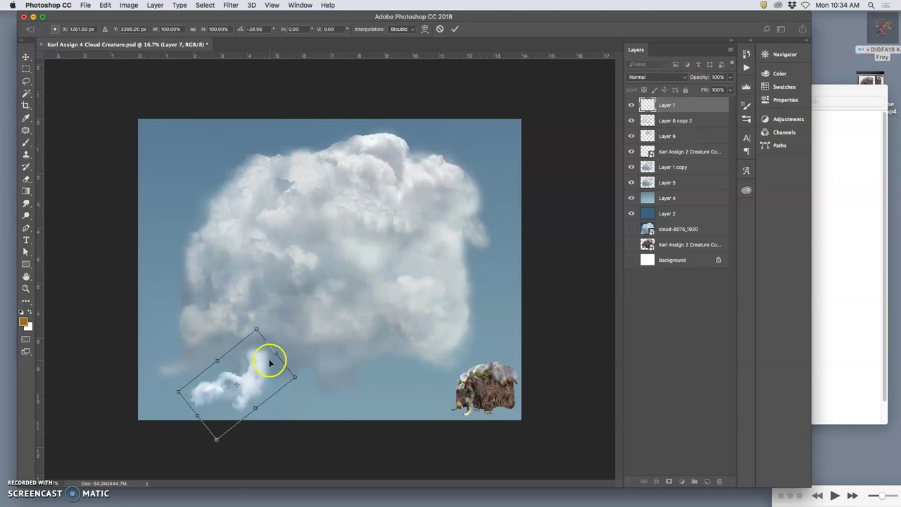
pyautogui.moveTo(271, 363); pyautogui.dragTo(247, 353)
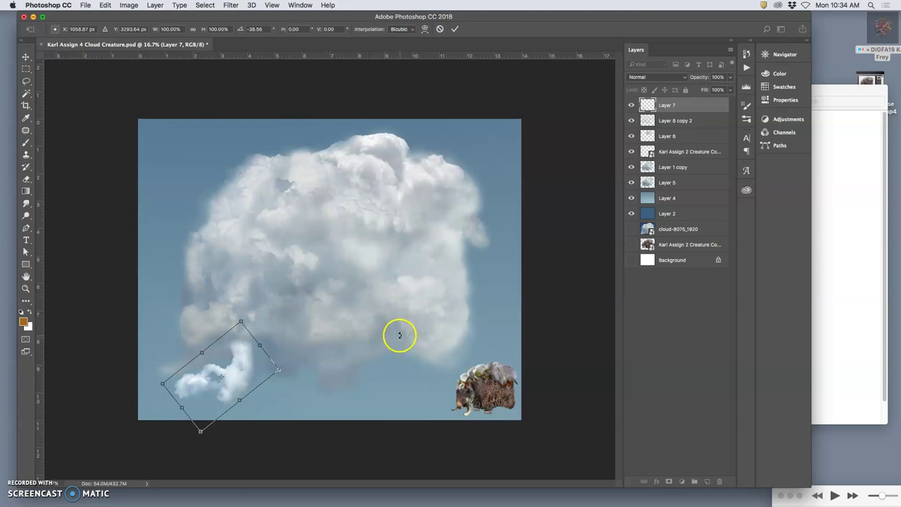
pyautogui.moveTo(248, 371)
pyautogui.mouseDown()
pyautogui.moveTo(243, 365)
pyautogui.moveTo(251, 366)
pyautogui.mouseUp()
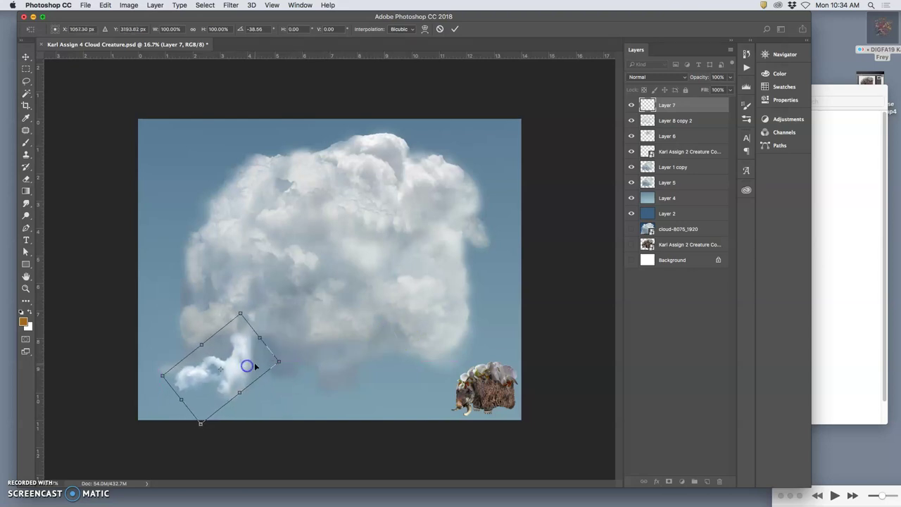
pyautogui.press('Return')
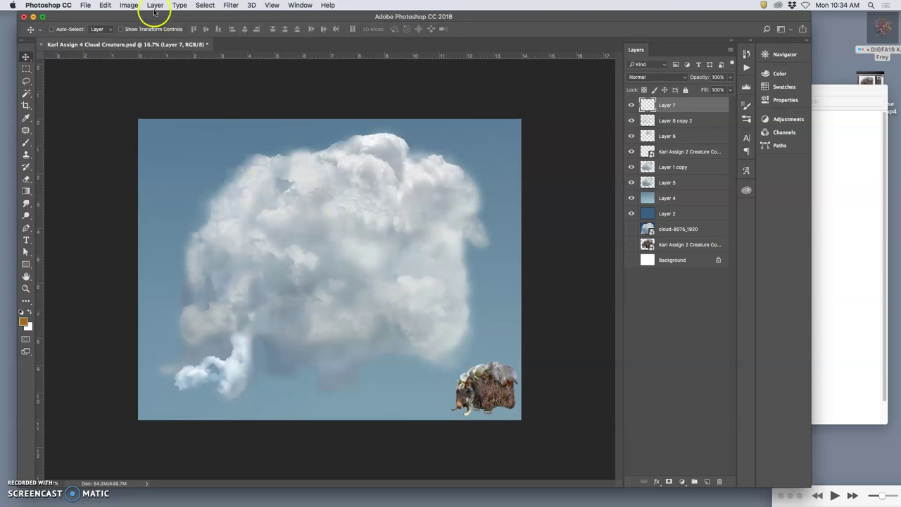
# Darken Layer 7 slightly with Levels, using a midtone input of 1.02 and a white output level of 236.
pyautogui.click(129, 6)
pyautogui.moveTo(141, 33)
pyautogui.click(229, 41)
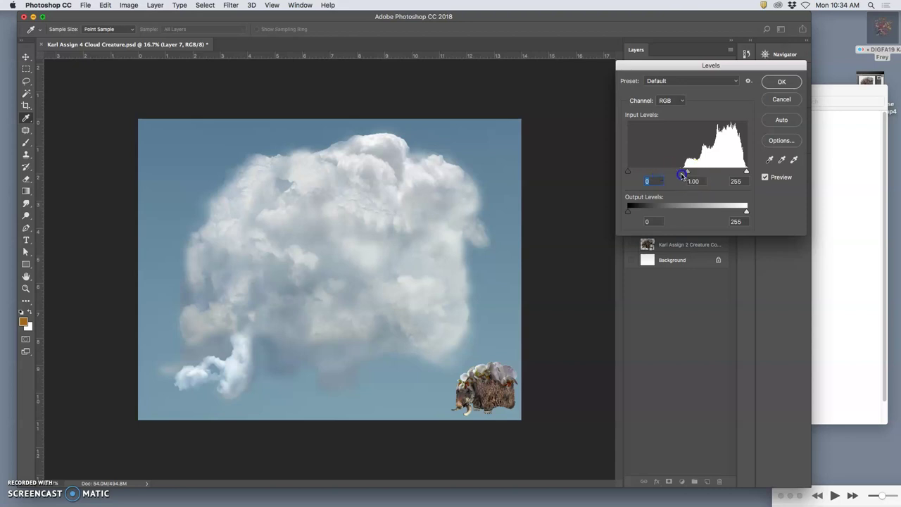
pyautogui.moveTo(671, 173)
pyautogui.mouseDown()
pyautogui.moveTo(697, 176)
pyautogui.moveTo(685, 174)
pyautogui.mouseUp()
pyautogui.moveTo(747, 211); pyautogui.dragTo(736, 211)
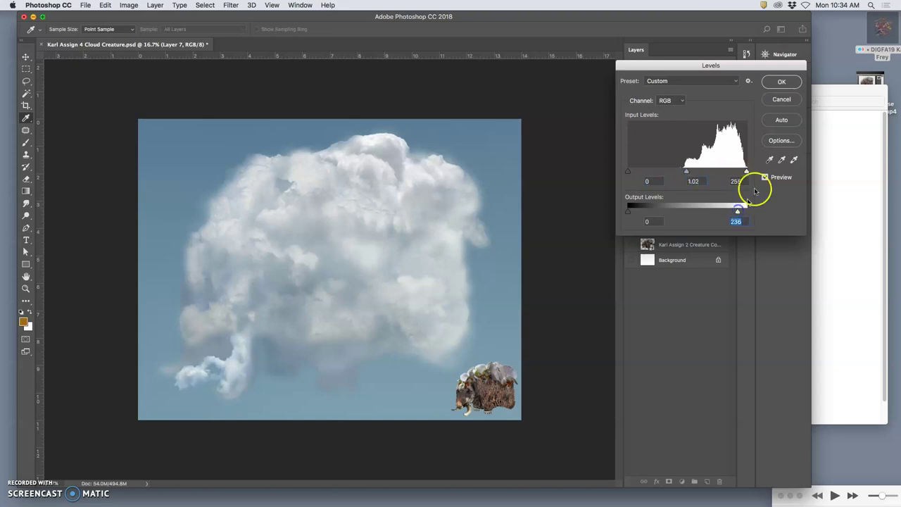
pyautogui.click(782, 82)
pyautogui.click(128, 5)
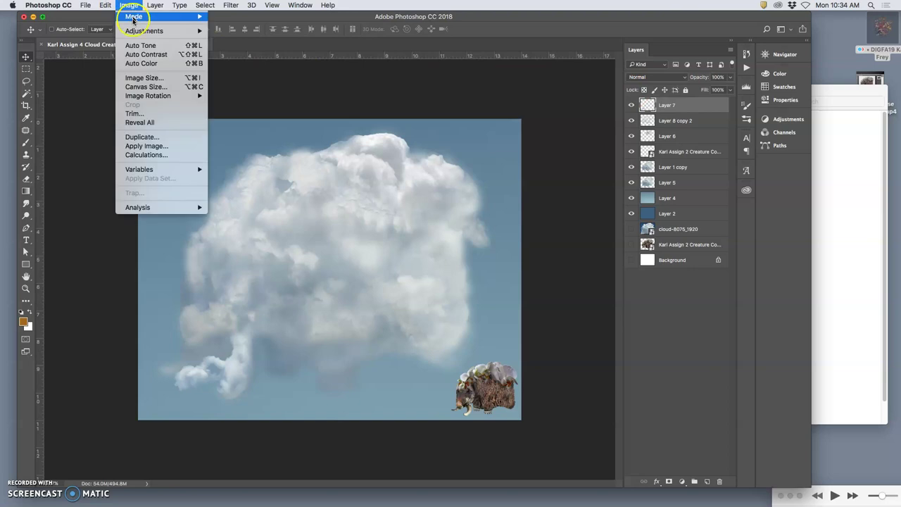
pyautogui.moveTo(162, 31)
pyautogui.click(240, 82)
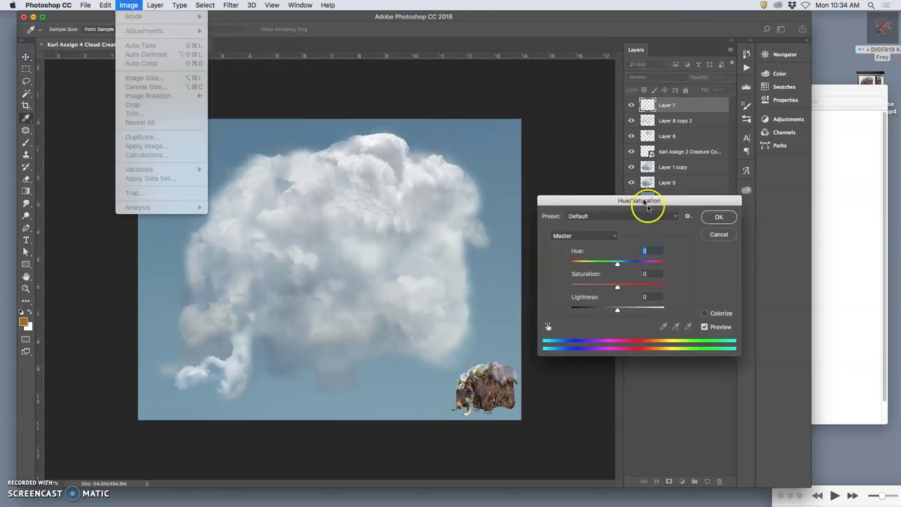
pyautogui.click(641, 211)
pyautogui.click(718, 237)
pyautogui.click(238, 83)
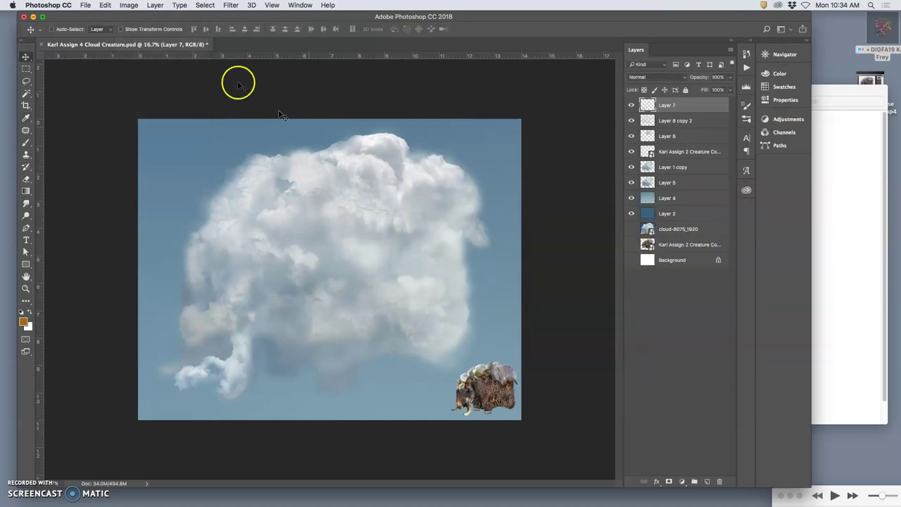
# Warm Layer 7 with Color Balance on Midtones, setting Cyan–Red to +15 and Yellow–Blue to -17.
pyautogui.click(130, 6)
pyautogui.moveTo(151, 30)
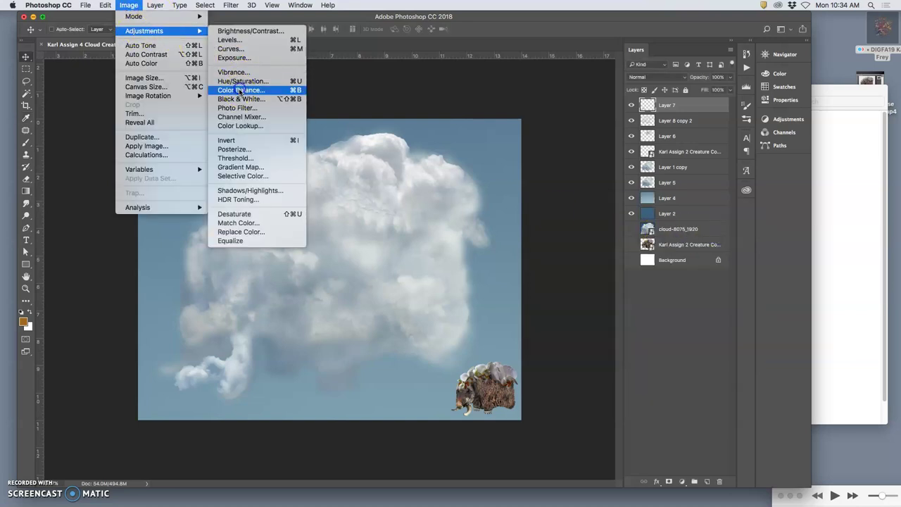
pyautogui.click(240, 90)
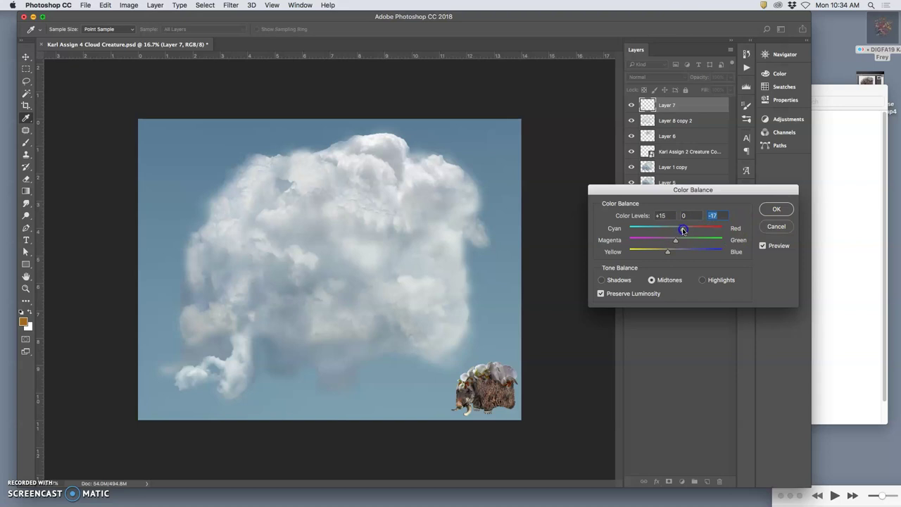
pyautogui.click(777, 210)
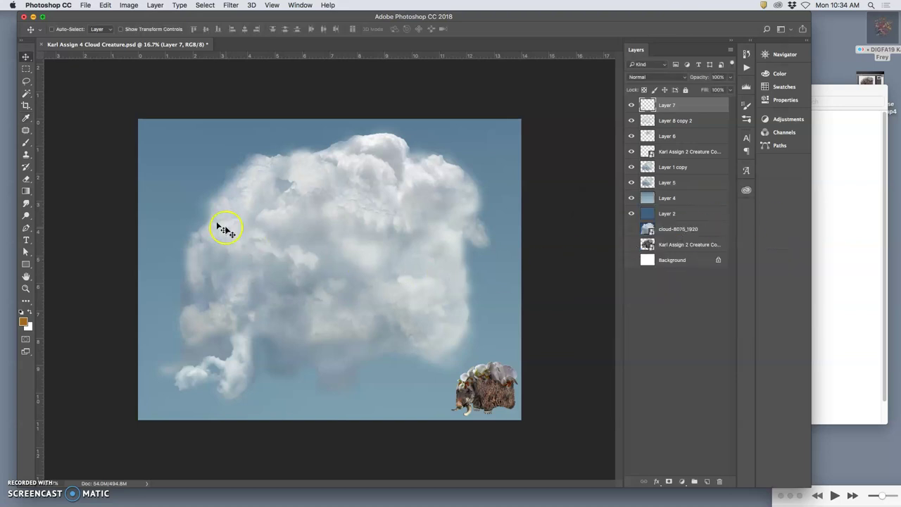
# Apply a Gaussian Blur with a very small radius to Layer 7 to soften the trunk puffs slightly.
pyautogui.click(233, 4)
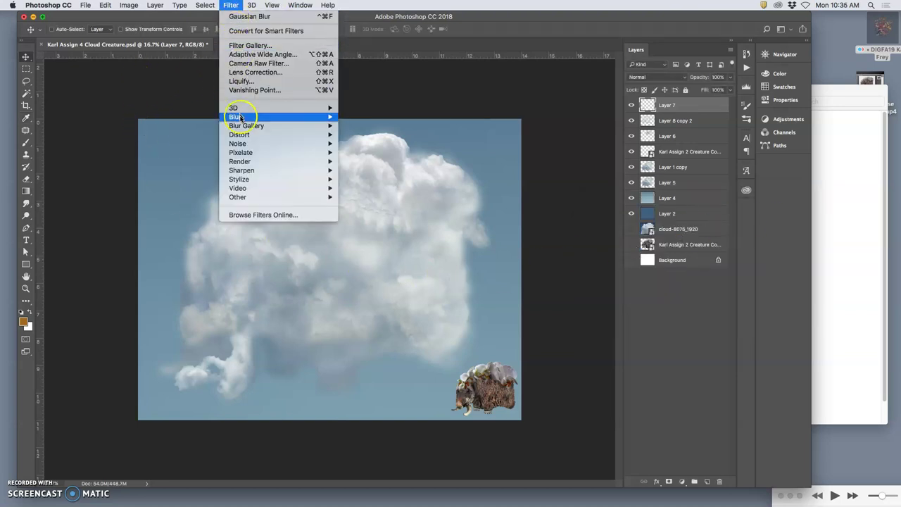
pyautogui.moveTo(243, 116)
pyautogui.click(378, 154)
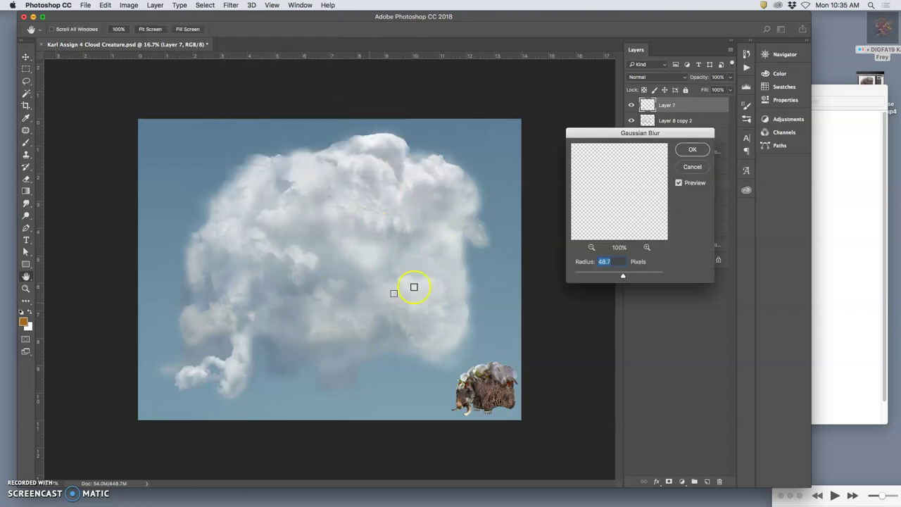
pyautogui.moveTo(623, 275); pyautogui.dragTo(582, 274)
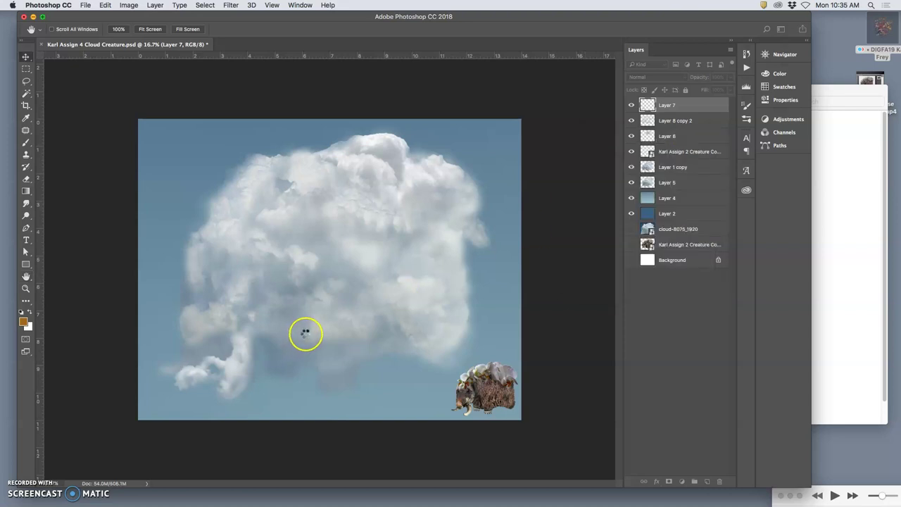
# Set the Eraser opacity to 19% and fade the thin arch connecting the curled trunk's puffs on Layer 7.
pyautogui.press('super+plus')
pyautogui.press('super+plus')
pyautogui.press('super+plus')
pyautogui.moveTo(265, 348); pyautogui.dragTo(571, 151)
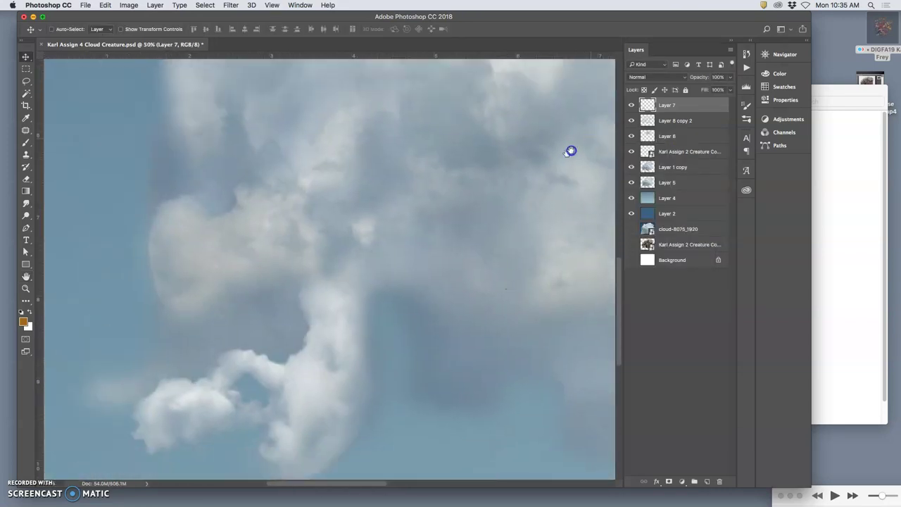
pyautogui.moveTo(447, 243); pyautogui.dragTo(453, 217)
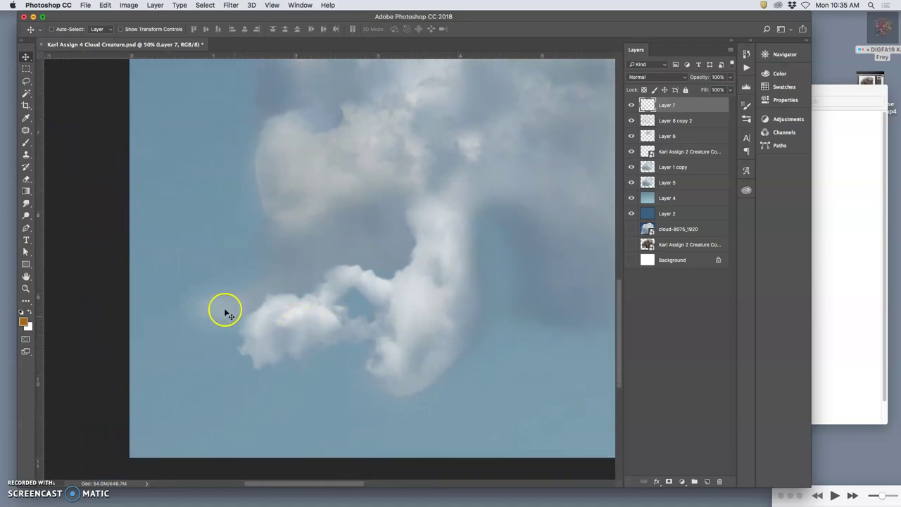
pyautogui.click(26, 178)
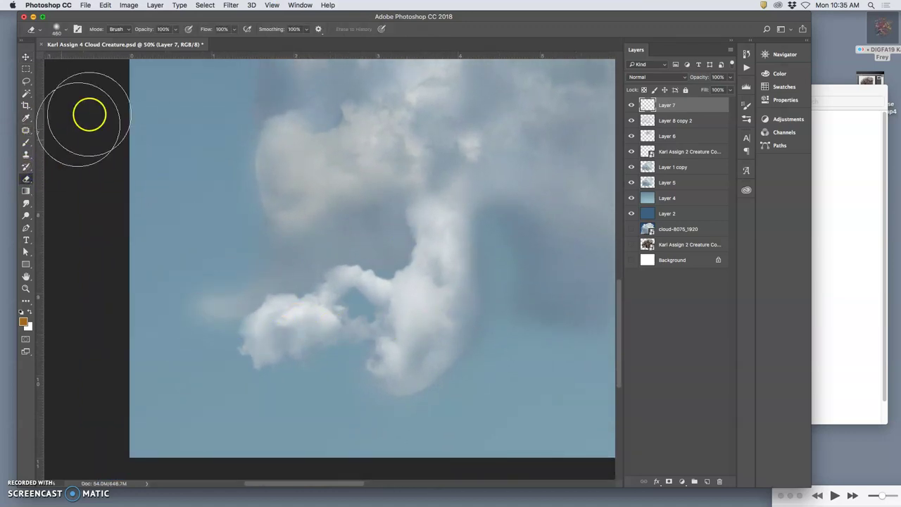
pyautogui.click(175, 29)
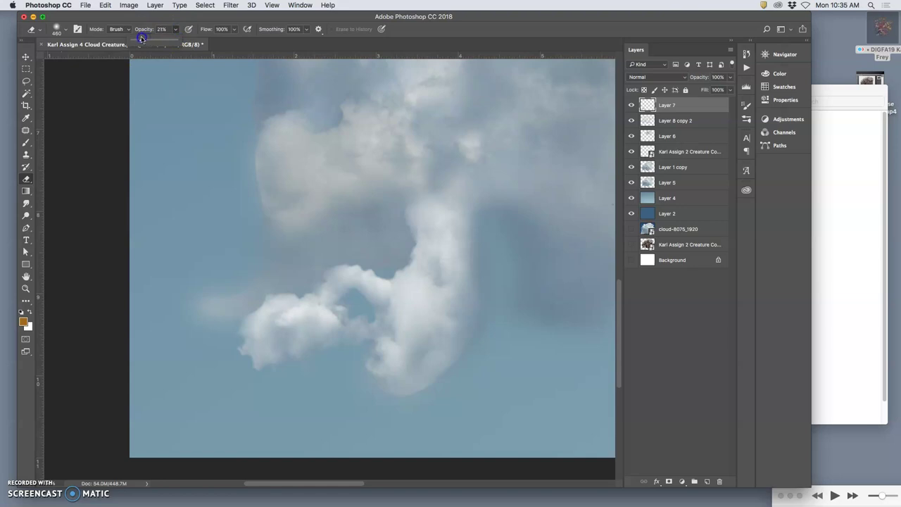
pyautogui.moveTo(141, 38); pyautogui.dragTo(140, 38)
pyautogui.moveTo(316, 306); pyautogui.dragTo(366, 254)
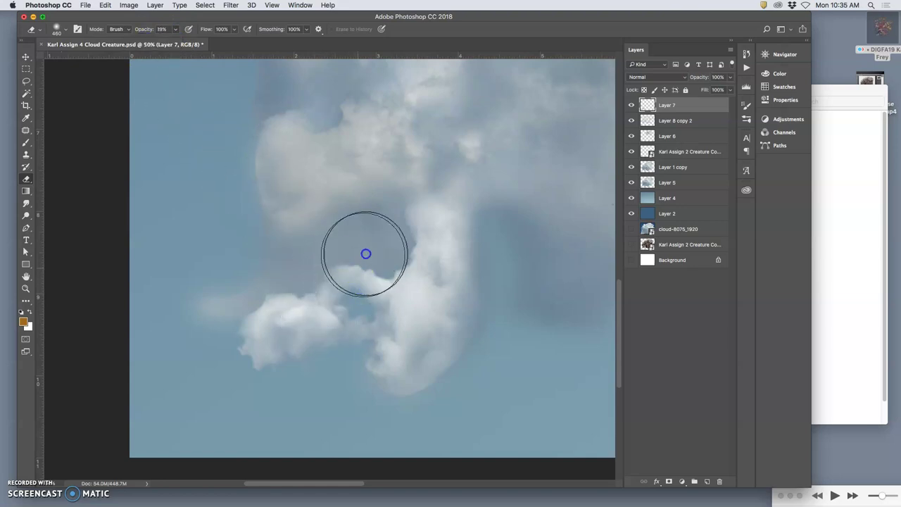
pyautogui.moveTo(360, 298)
pyautogui.mouseDown()
pyautogui.moveTo(359, 272)
pyautogui.moveTo(376, 263)
pyautogui.moveTo(373, 281)
pyautogui.mouseUp()
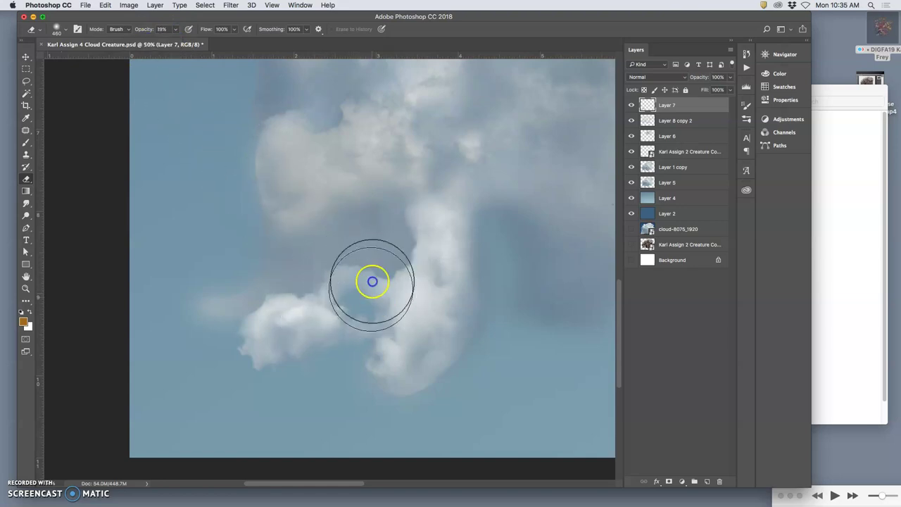
pyautogui.moveTo(342, 307)
pyautogui.mouseDown()
pyautogui.moveTo(367, 285)
pyautogui.moveTo(342, 255)
pyautogui.mouseUp()
# Lightly erase the trunk's lower right edge on Layer 7 and toggle the layer's visibility to compare.
pyautogui.click(477, 316)
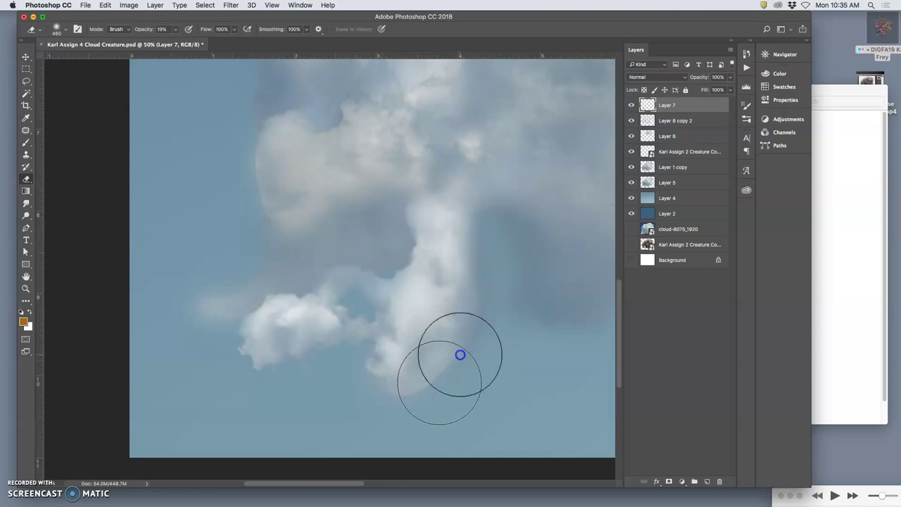
pyautogui.moveTo(461, 355)
pyautogui.mouseDown()
pyautogui.moveTo(438, 392)
pyautogui.moveTo(436, 375)
pyautogui.mouseUp()
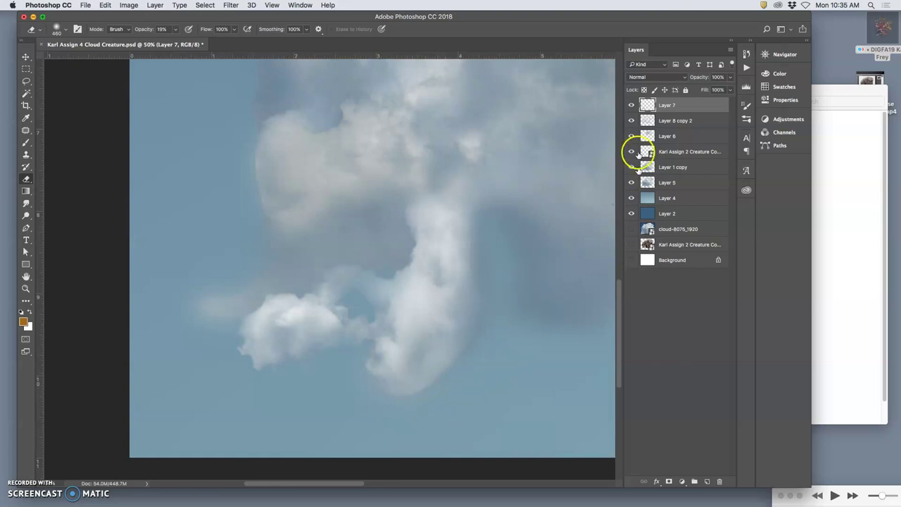
pyautogui.click(633, 107)
pyautogui.click(634, 106)
# Erase the haze on Layer 1 copy around the trunk's lower end, inner bend and tip at 19% opacity.
pyautogui.click(667, 169)
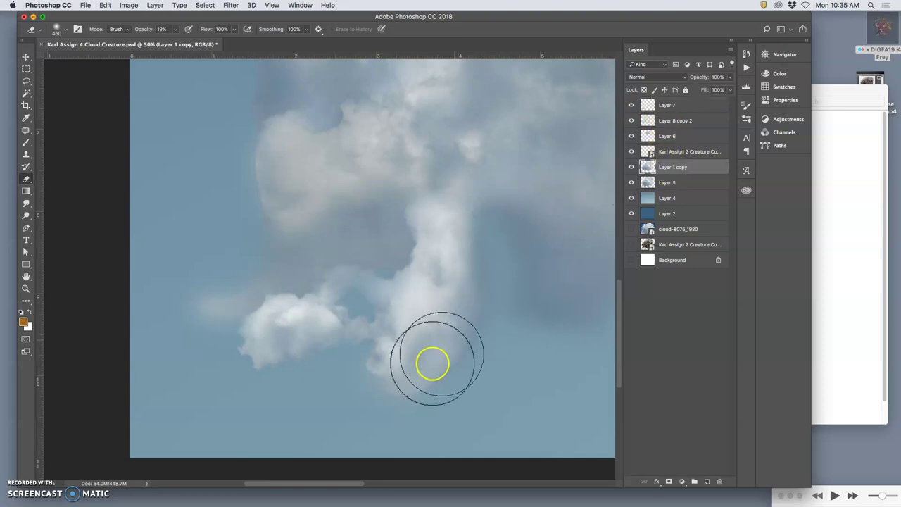
pyautogui.moveTo(449, 377)
pyautogui.mouseDown()
pyautogui.moveTo(390, 409)
pyautogui.moveTo(462, 354)
pyautogui.mouseUp()
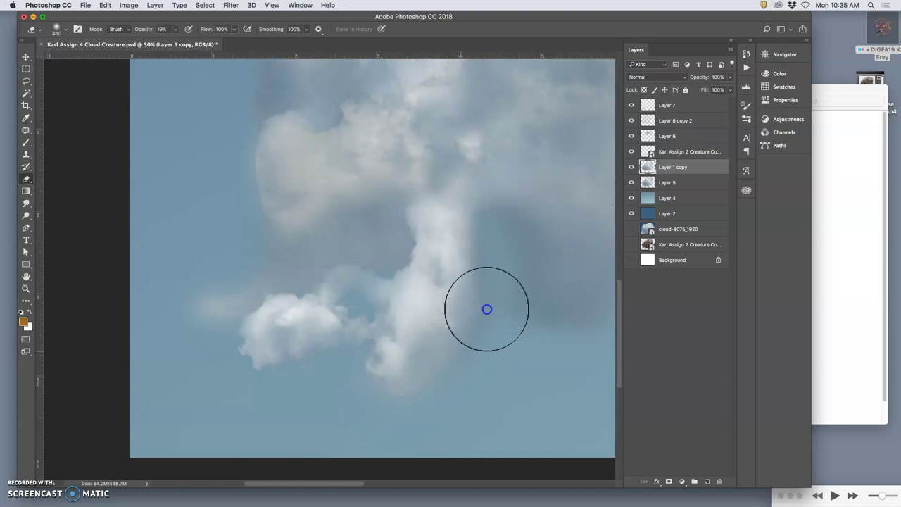
pyautogui.click(410, 382)
pyautogui.click(378, 389)
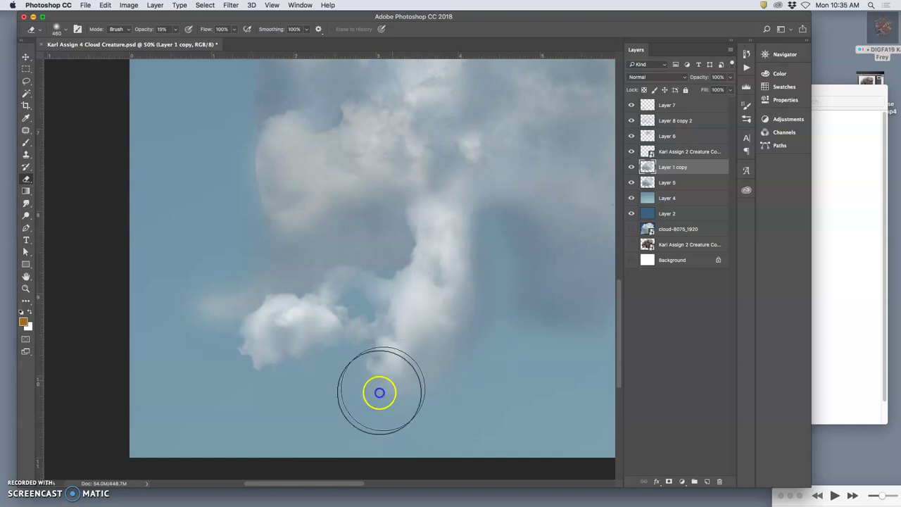
pyautogui.click(397, 262)
pyautogui.click(282, 295)
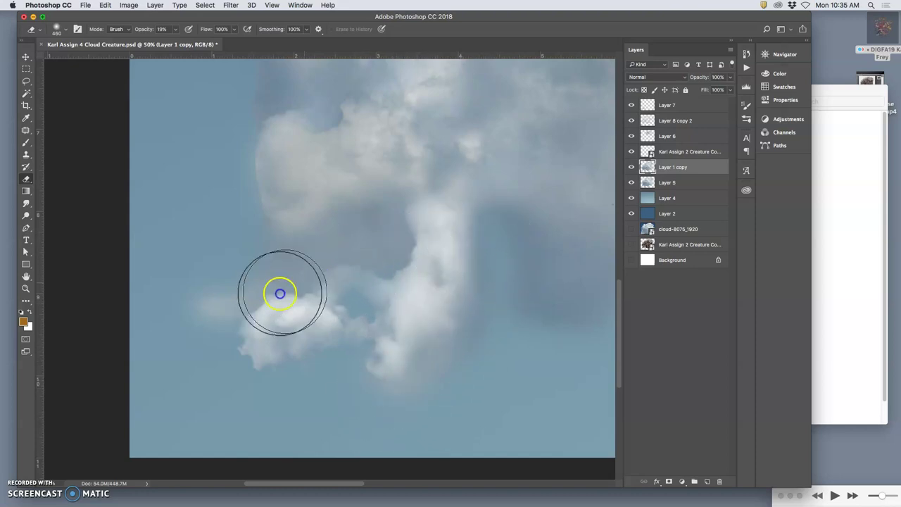
pyautogui.click(216, 297)
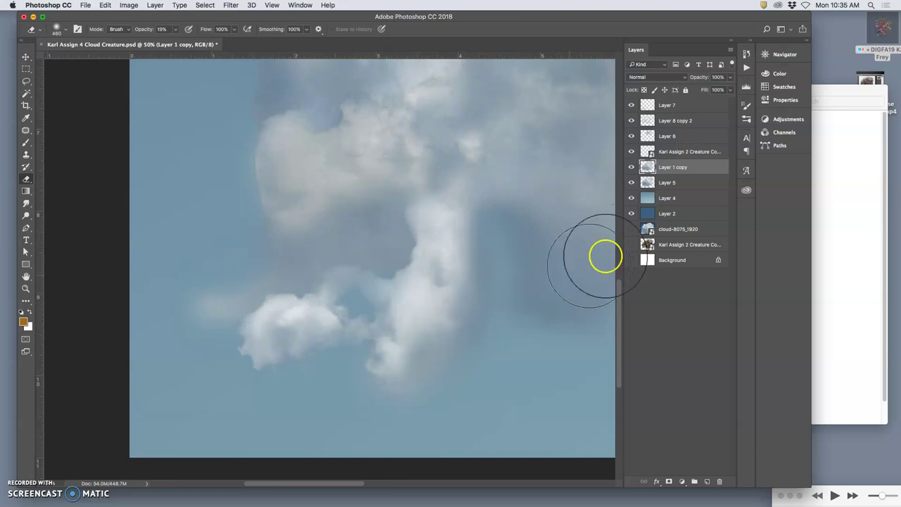
# Warp Layer 7 so the trunk's tip stretches outward to the left and lifts slightly upward.
pyautogui.click(682, 104)
pyautogui.press('super+t')
pyautogui.click(664, 120)
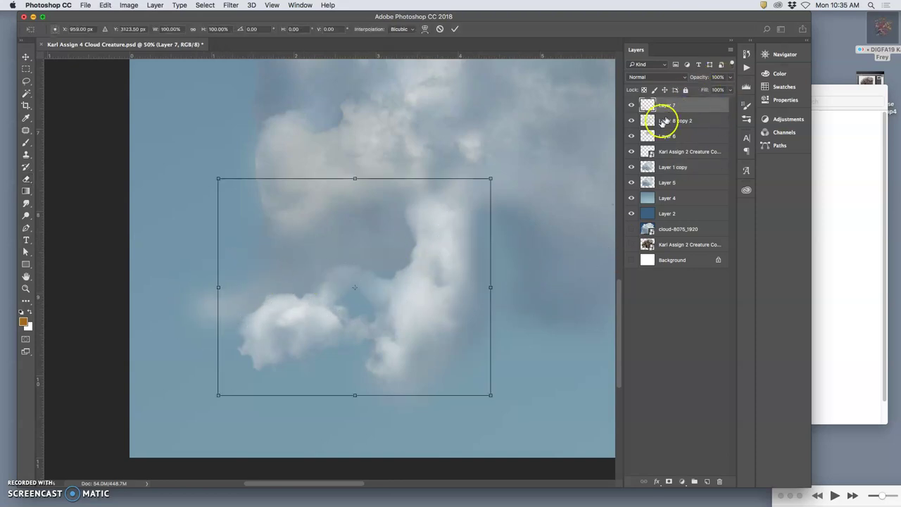
pyautogui.rightClick(436, 273)
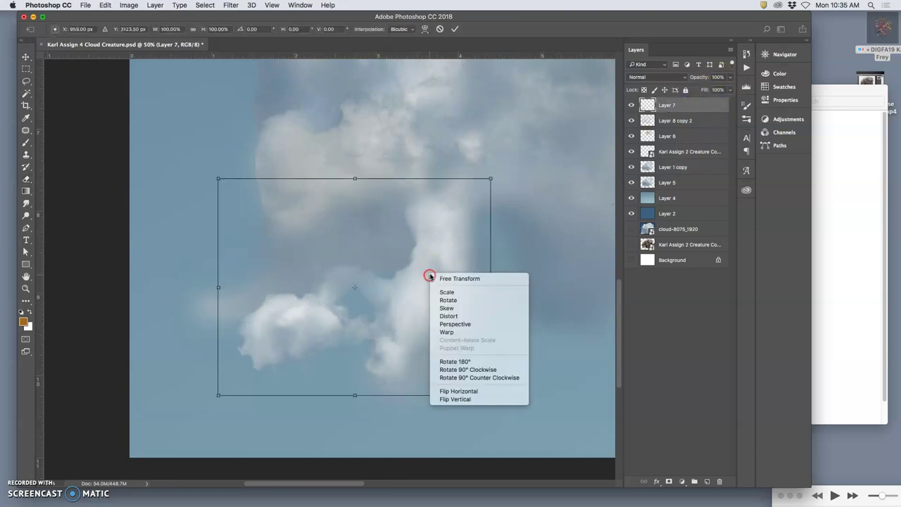
pyautogui.click(443, 332)
pyautogui.moveTo(225, 328); pyautogui.dragTo(207, 306)
pyautogui.moveTo(305, 277); pyautogui.dragTo(333, 273)
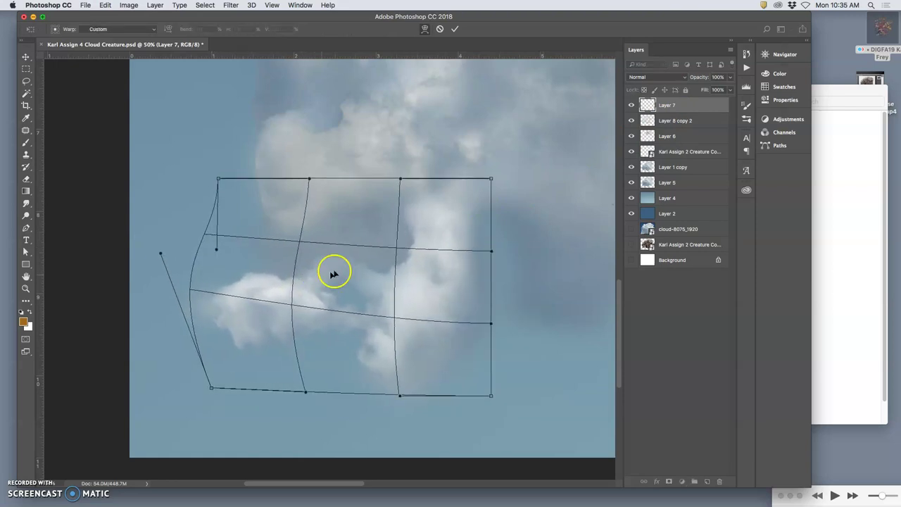
pyautogui.press('Return')
pyautogui.press('e')
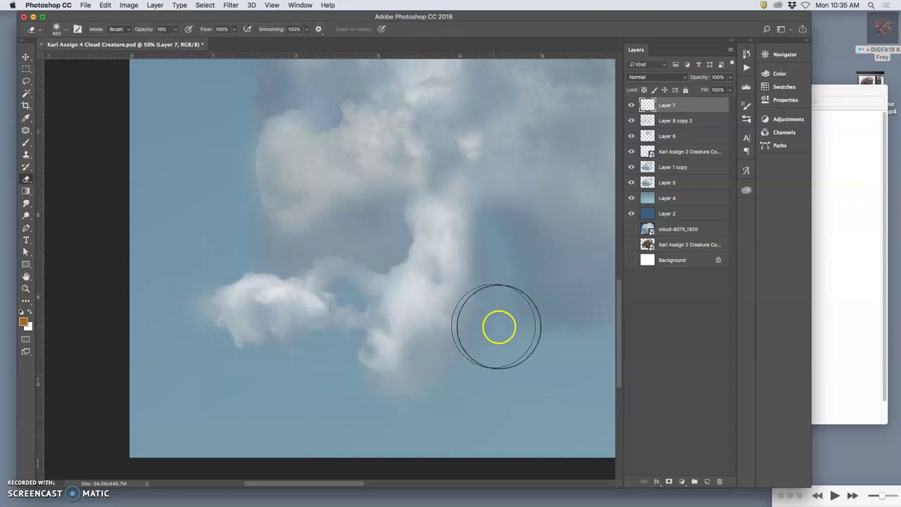
# Examine the whole cloud creature to judge how the curled trunk blends with the body.
pyautogui.press('super+minus')
pyautogui.press('super+minus')
pyautogui.press('super+minus')
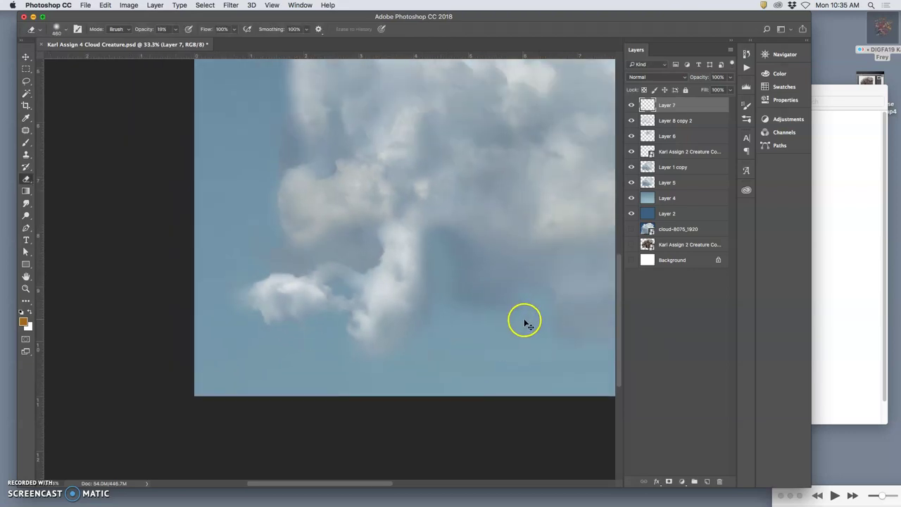
pyautogui.press('super+plus')
pyautogui.press('super+plus')
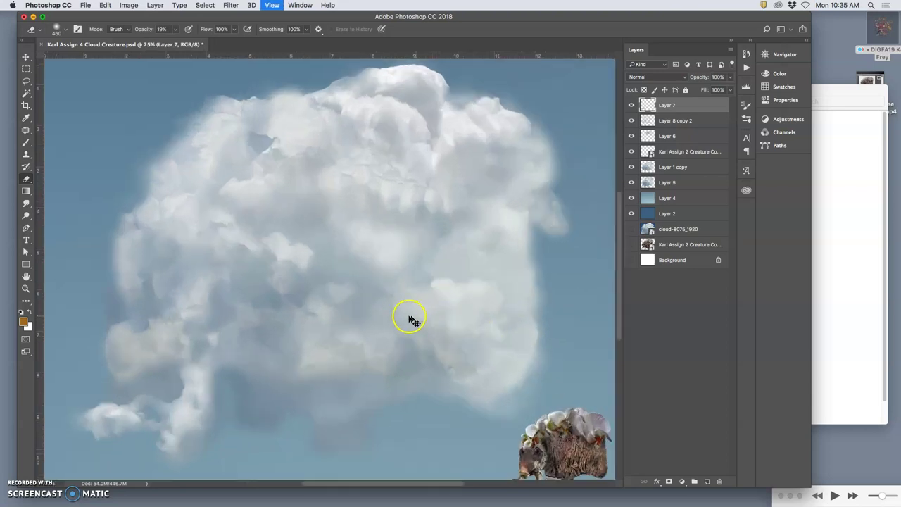
pyautogui.hscroll(-3, 358, 308)
pyautogui.scroll(-3, 359, 307)
pyautogui.hscroll(-3, 359, 308)
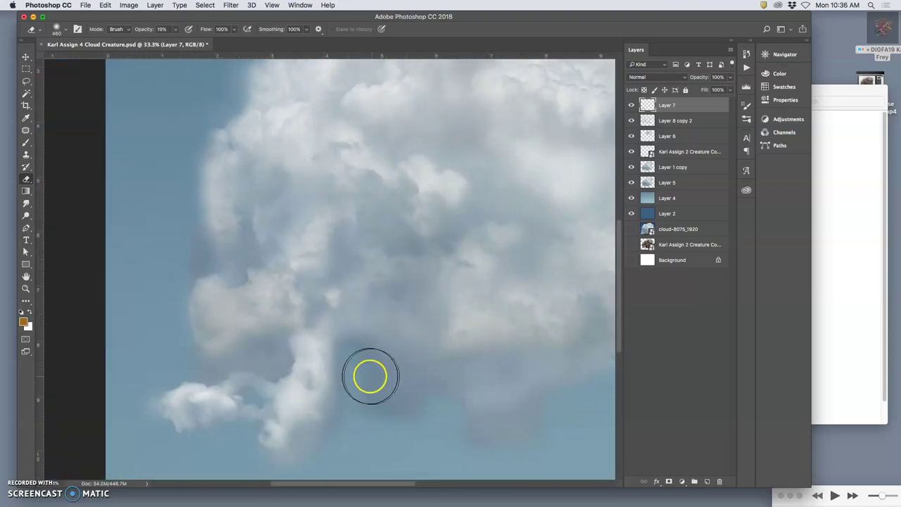
# Switch to the Smudge tool for working on the trunk and save the document.
pyautogui.press('super+plus')
pyautogui.press('super+plus')
pyautogui.scroll(-5, 367, 373)
pyautogui.hscroll(-5, 365, 368)
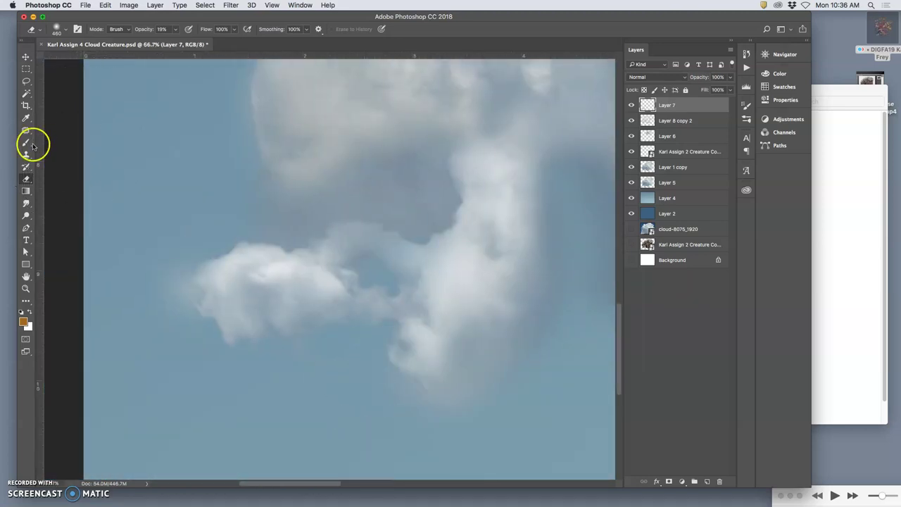
pyautogui.click(26, 202)
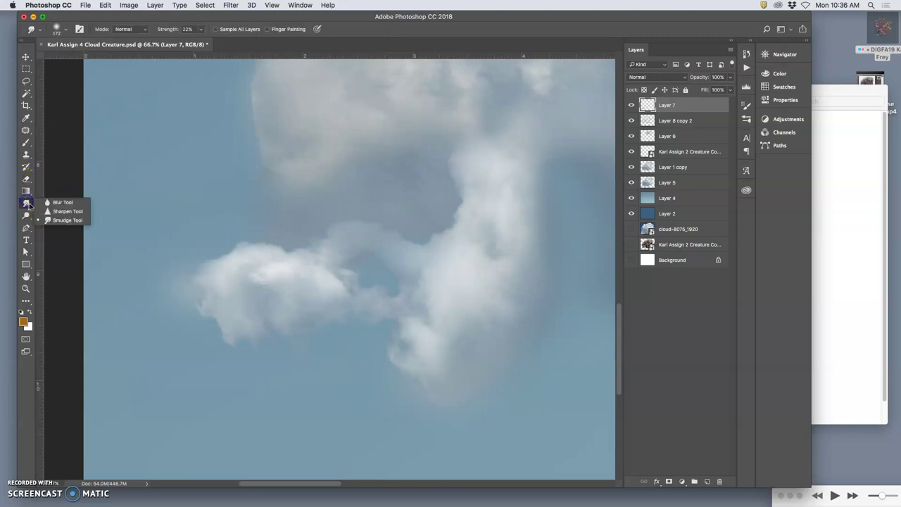
pyautogui.click(50, 222)
pyautogui.click(58, 220)
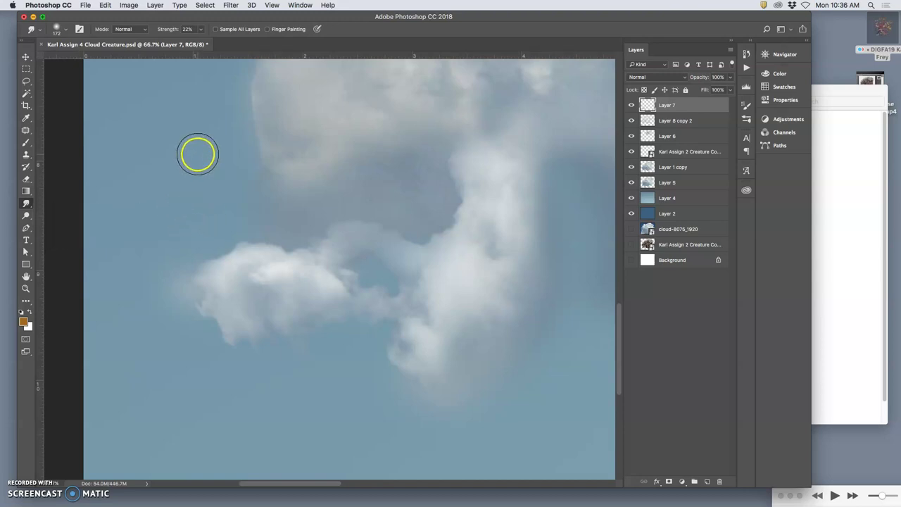
pyautogui.press('super+s')
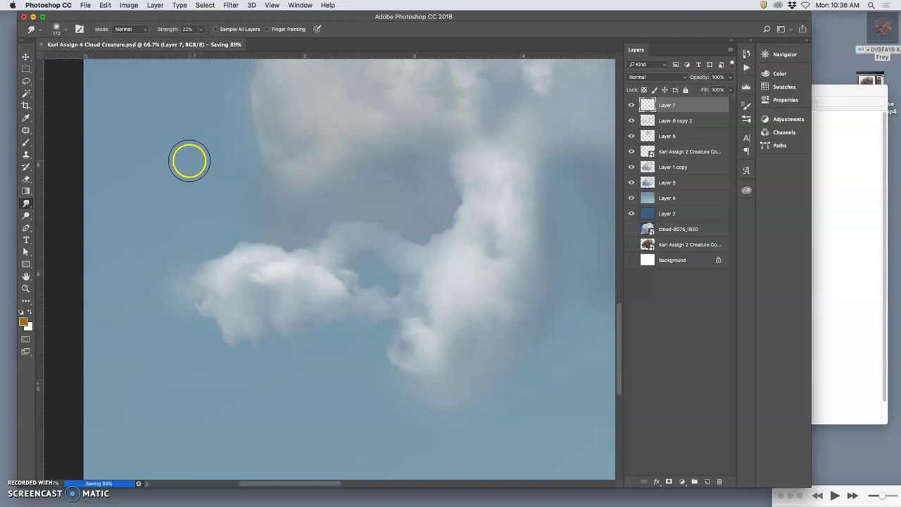
# Smudge the trunk's thin arch and inner edge on Layer 7 outward into soft wisps.
pyautogui.click(64, 30)
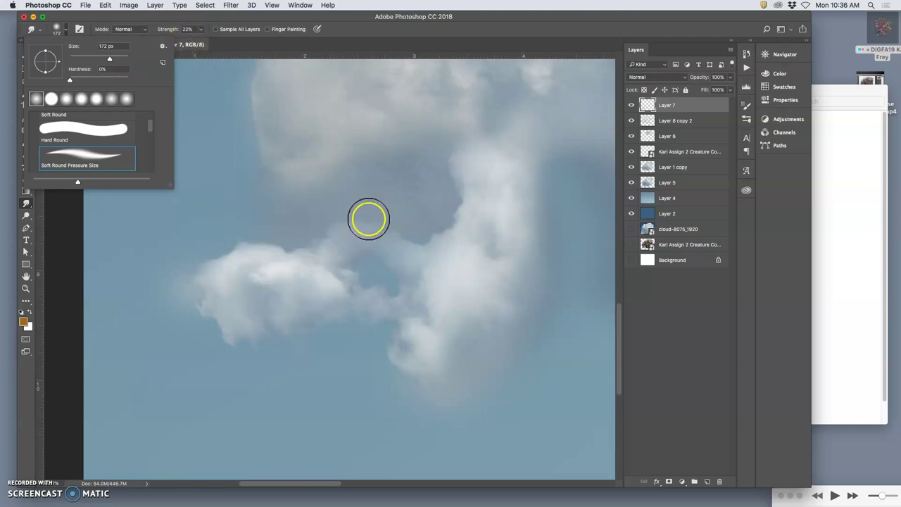
pyautogui.click(359, 218)
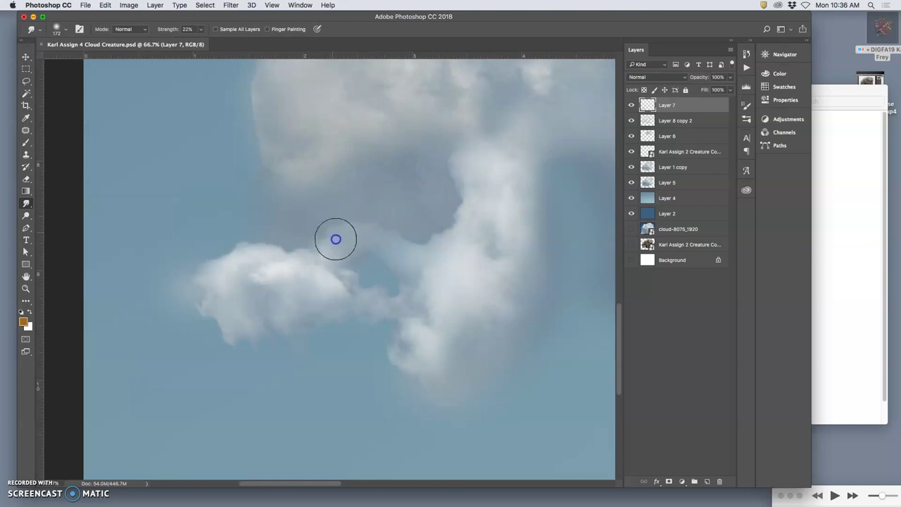
pyautogui.moveTo(346, 221)
pyautogui.mouseDown()
pyautogui.moveTo(368, 233)
pyautogui.moveTo(402, 214)
pyautogui.moveTo(394, 233)
pyautogui.moveTo(379, 222)
pyautogui.moveTo(400, 196)
pyautogui.mouseUp()
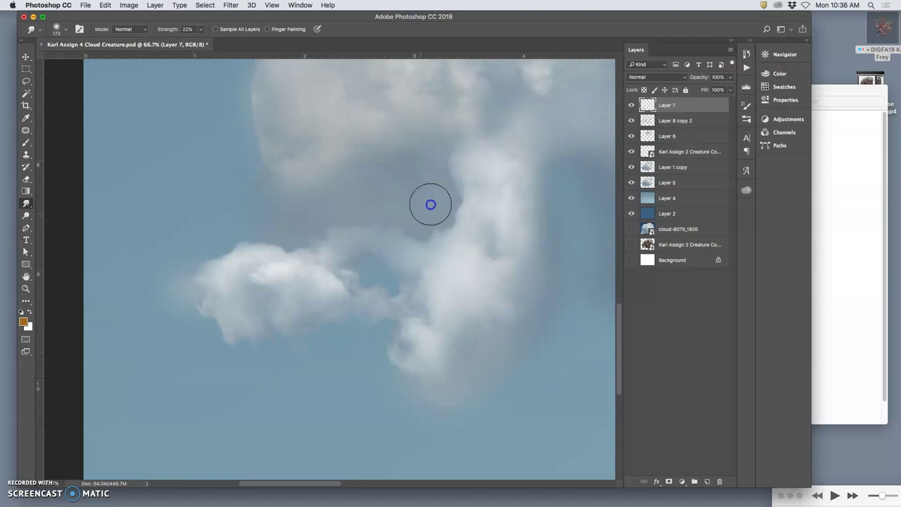
pyautogui.moveTo(428, 206)
pyautogui.mouseDown()
pyautogui.moveTo(437, 225)
pyautogui.moveTo(439, 206)
pyautogui.mouseUp()
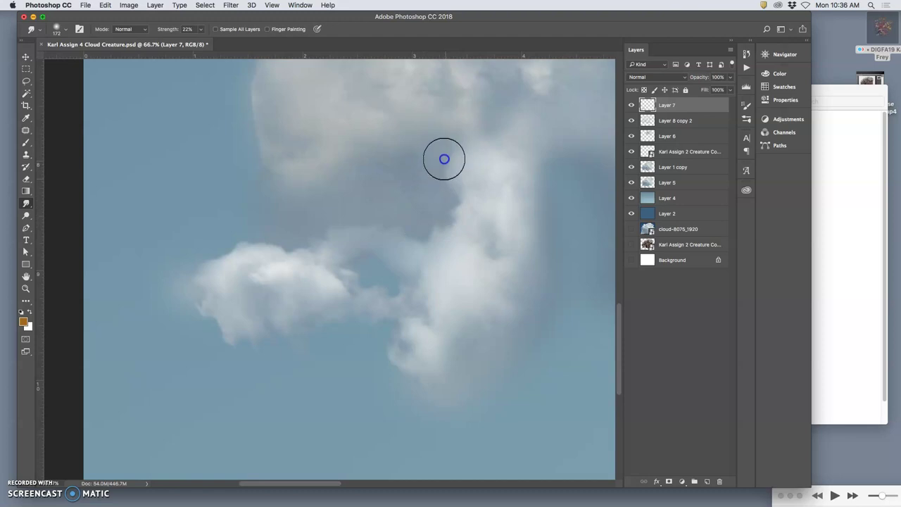
pyautogui.moveTo(439, 178); pyautogui.dragTo(414, 180)
# Smudge the upper edge of the trunk's tip puff, its outer end and the trunk's lower bend on Layer 7.
pyautogui.moveTo(298, 177)
pyautogui.mouseDown()
pyautogui.moveTo(248, 145)
pyautogui.moveTo(258, 157)
pyautogui.mouseUp()
pyautogui.moveTo(265, 221)
pyautogui.mouseDown()
pyautogui.moveTo(244, 247)
pyautogui.moveTo(260, 234)
pyautogui.mouseUp()
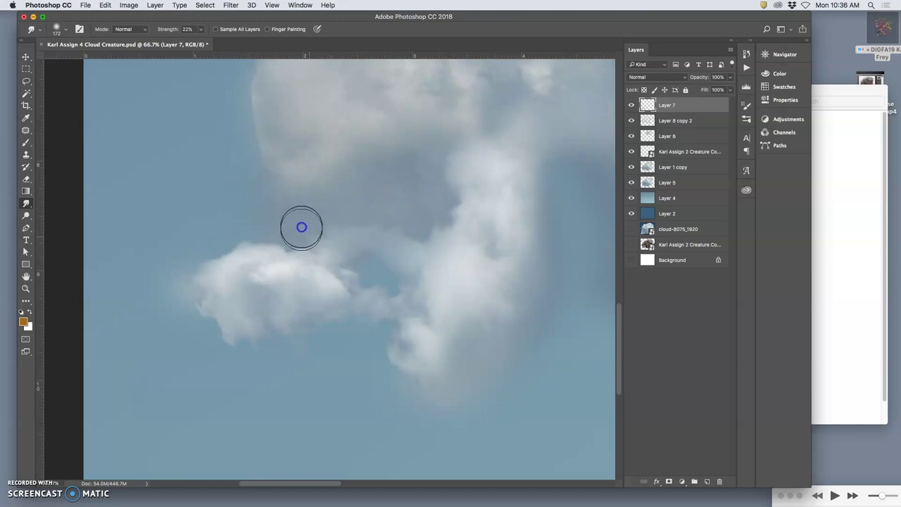
pyautogui.moveTo(288, 245)
pyautogui.mouseDown()
pyautogui.moveTo(299, 217)
pyautogui.moveTo(290, 225)
pyautogui.moveTo(284, 212)
pyautogui.moveTo(307, 232)
pyautogui.mouseUp()
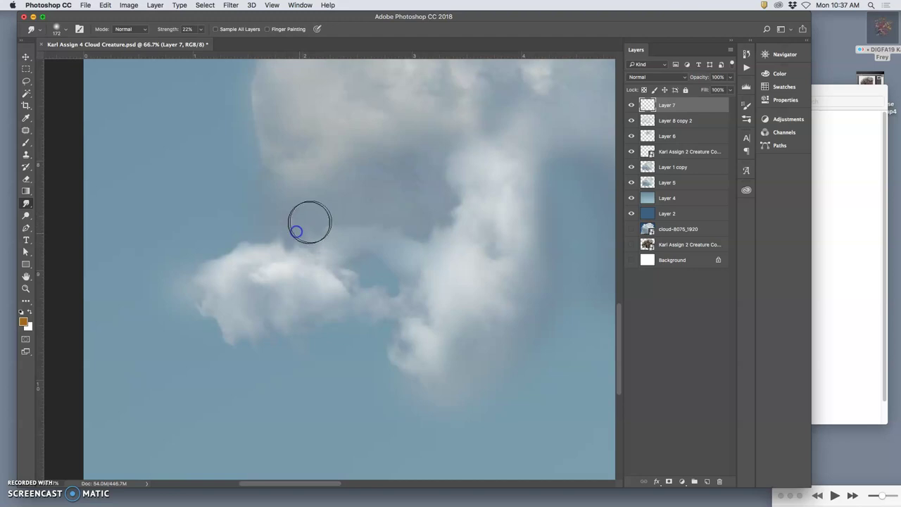
pyautogui.moveTo(336, 204)
pyautogui.mouseDown()
pyautogui.moveTo(335, 221)
pyautogui.moveTo(343, 219)
pyautogui.moveTo(321, 200)
pyautogui.mouseUp()
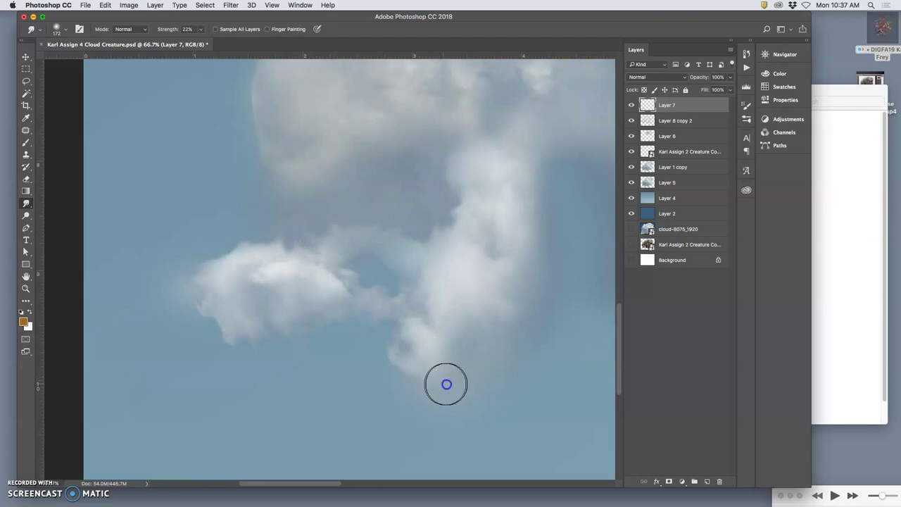
pyautogui.moveTo(446, 384)
pyautogui.mouseDown()
pyautogui.moveTo(272, 342)
pyautogui.moveTo(189, 304)
pyautogui.moveTo(161, 294)
pyautogui.mouseUp()
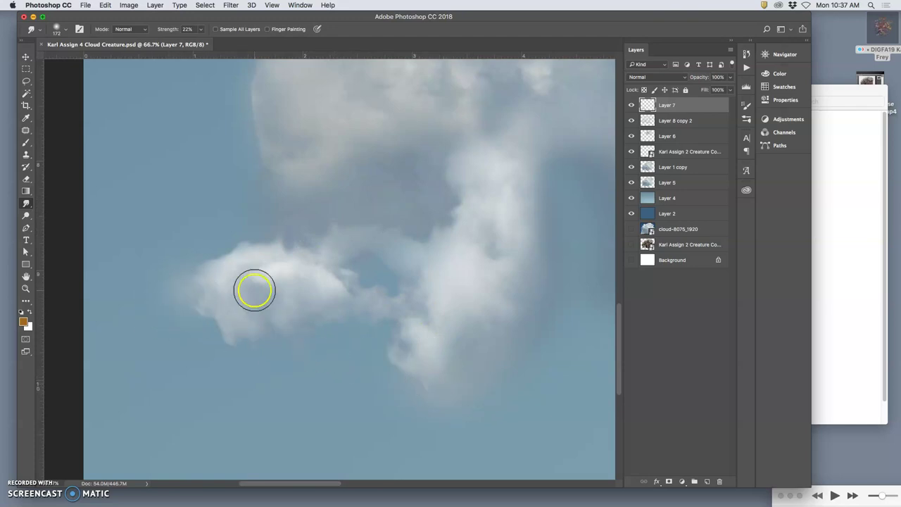
# Toggle Layer 8 copy 2 and Layer 1 copy to find the layer holding the head's hard front edge, and make Layer 1 copy active.
pyautogui.moveTo(469, 233); pyautogui.dragTo(457, 356)
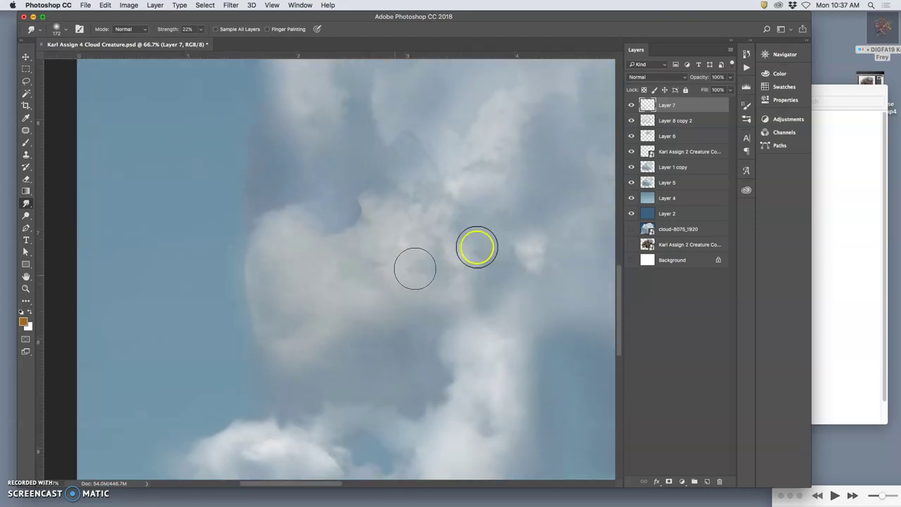
pyautogui.click(632, 121)
pyautogui.click(632, 121)
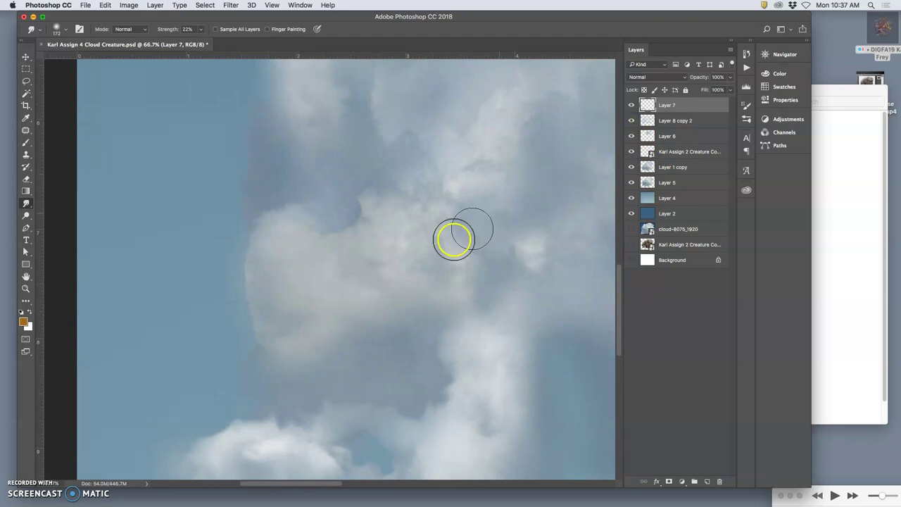
pyautogui.click(633, 170)
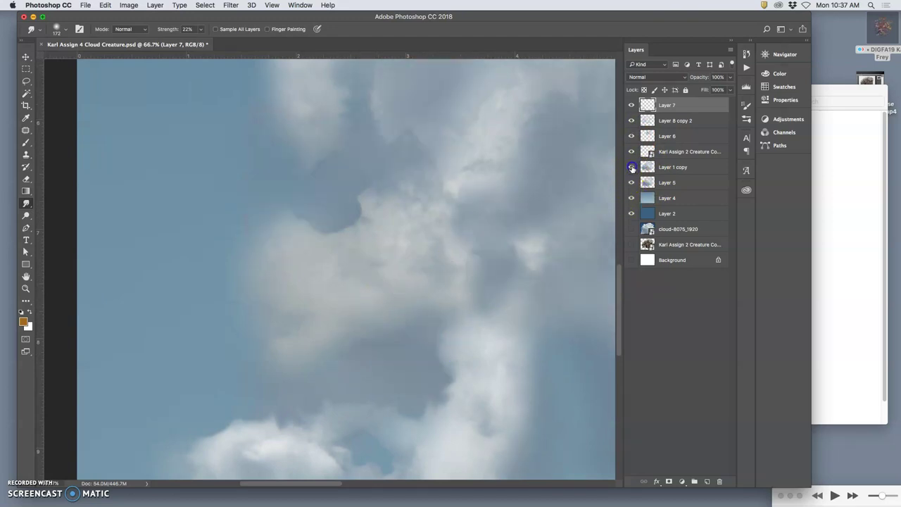
pyautogui.click(633, 169)
pyautogui.click(668, 167)
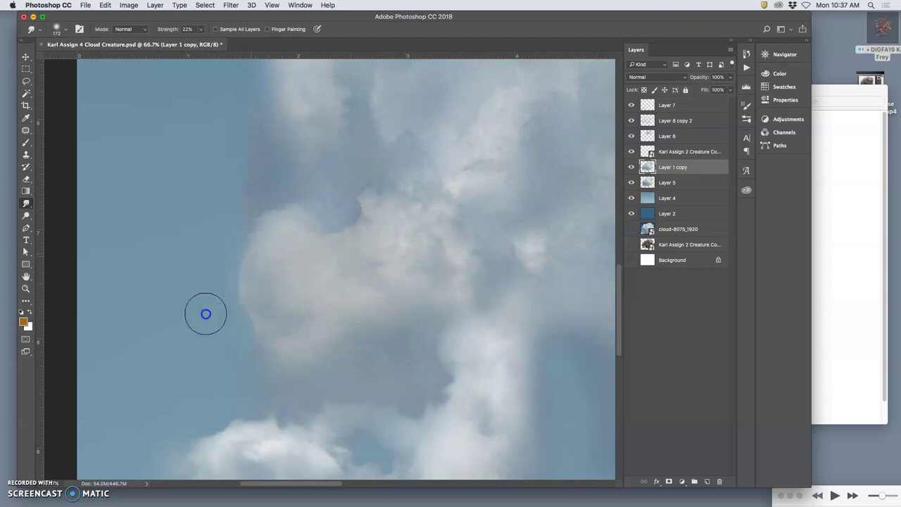
# Smudge the head's rounded front edge and the straight grey edges above and below it on Layer 1 copy.
pyautogui.moveTo(235, 267)
pyautogui.mouseDown()
pyautogui.moveTo(209, 257)
pyautogui.moveTo(209, 244)
pyautogui.mouseUp()
pyautogui.moveTo(260, 308)
pyautogui.mouseDown()
pyautogui.moveTo(251, 316)
pyautogui.moveTo(286, 336)
pyautogui.moveTo(288, 320)
pyautogui.mouseUp()
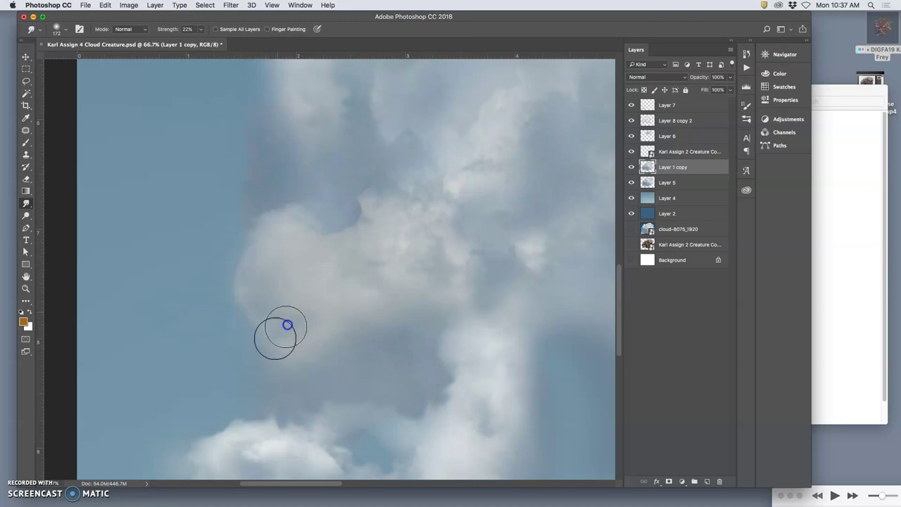
pyautogui.click(243, 392)
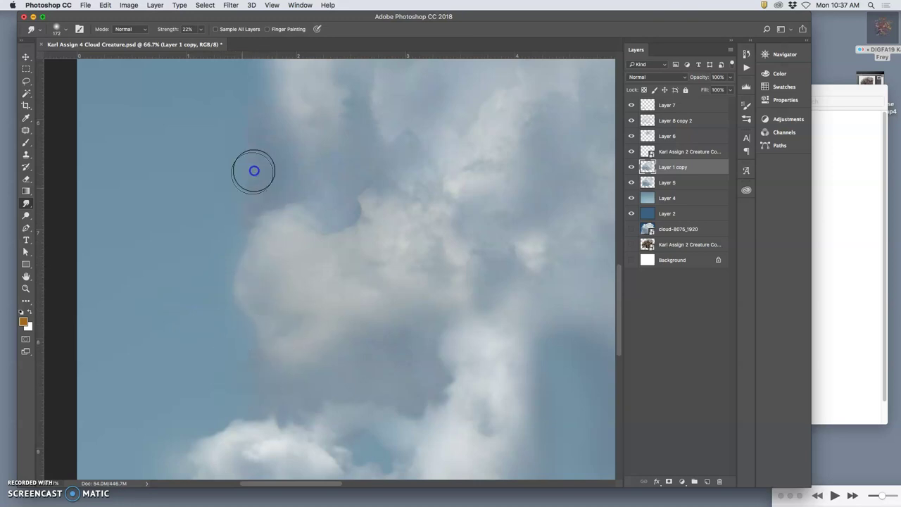
pyautogui.moveTo(255, 170)
pyautogui.mouseDown()
pyautogui.moveTo(282, 117)
pyautogui.moveTo(279, 108)
pyautogui.moveTo(256, 109)
pyautogui.moveTo(245, 126)
pyautogui.moveTo(291, 132)
pyautogui.mouseUp()
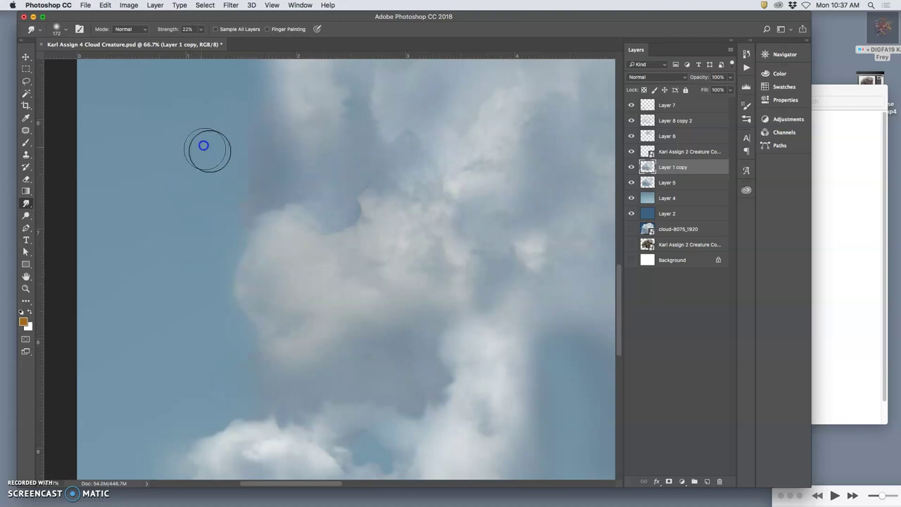
# Softly erase the straight vertical edge along the head's front on Layer 1 copy with the Eraser at 19% opacity.
pyautogui.click(26, 179)
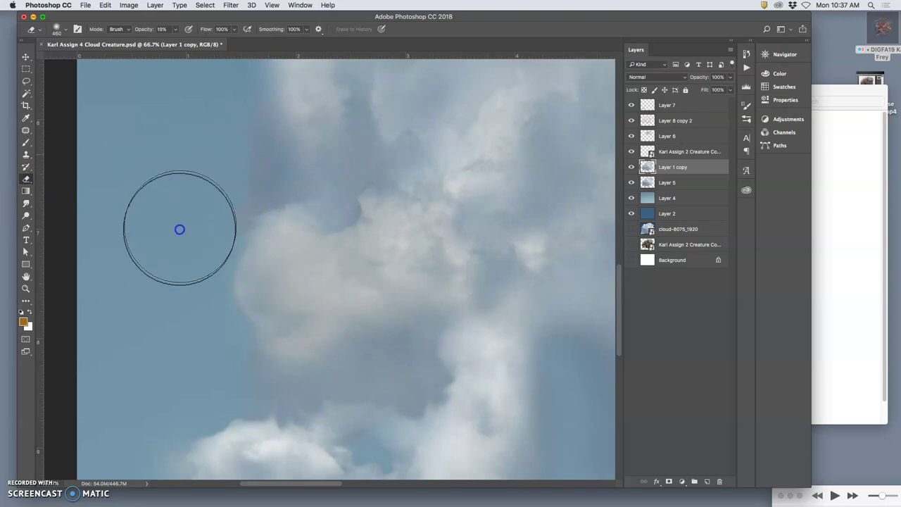
pyautogui.moveTo(222, 155)
pyautogui.mouseDown()
pyautogui.moveTo(241, 166)
pyautogui.moveTo(242, 108)
pyautogui.moveTo(235, 201)
pyautogui.moveTo(208, 228)
pyautogui.moveTo(237, 356)
pyautogui.mouseUp()
pyautogui.press('space')
pyautogui.moveTo(397, 233)
pyautogui.mouseDown()
pyautogui.moveTo(395, 367)
pyautogui.moveTo(373, 322)
pyautogui.mouseUp()
pyautogui.click(219, 231)
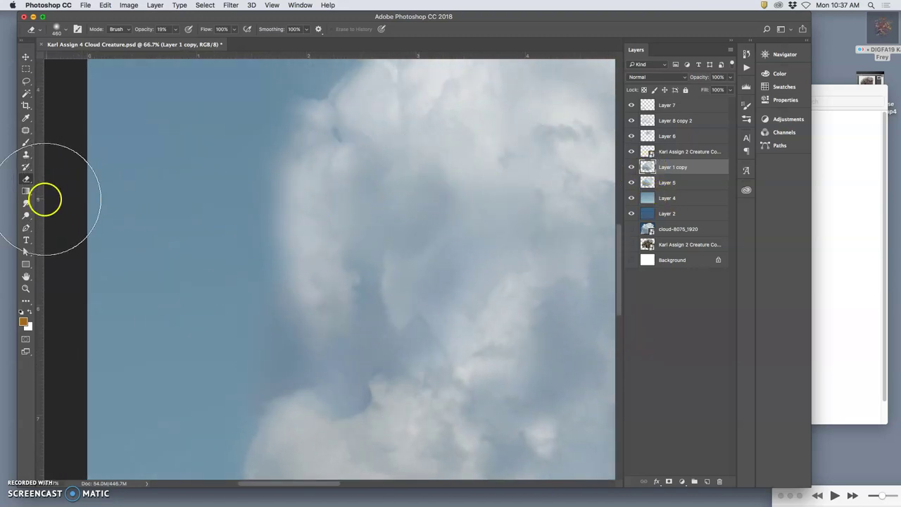
# Smudge the notch in the creature's upper front edge and try to smudge the dark mark near its rear edge on Layer 1 copy.
pyautogui.click(26, 203)
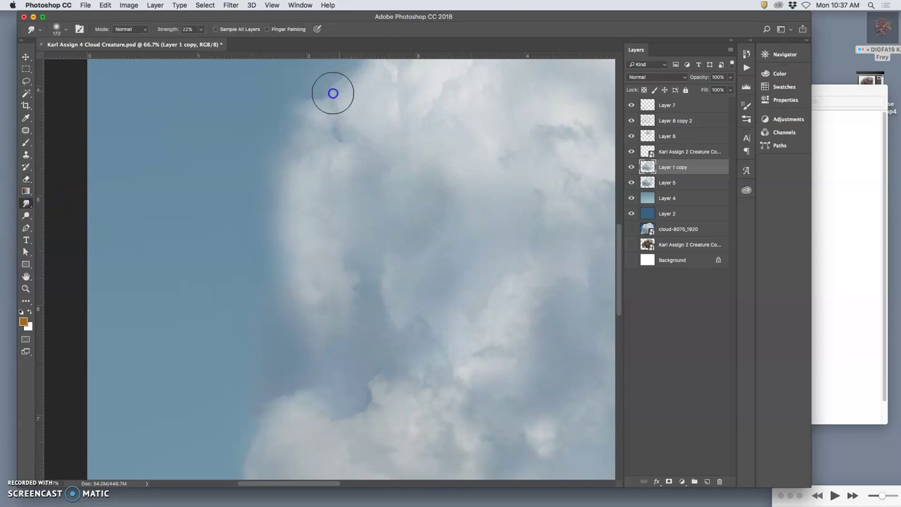
pyautogui.moveTo(311, 113); pyautogui.dragTo(326, 141)
pyautogui.moveTo(414, 253); pyautogui.dragTo(92, 275)
pyautogui.moveTo(535, 262); pyautogui.dragTo(84, 176)
pyautogui.moveTo(465, 242)
pyautogui.mouseDown()
pyautogui.moveTo(355, 204)
pyautogui.moveTo(334, 185)
pyautogui.mouseUp()
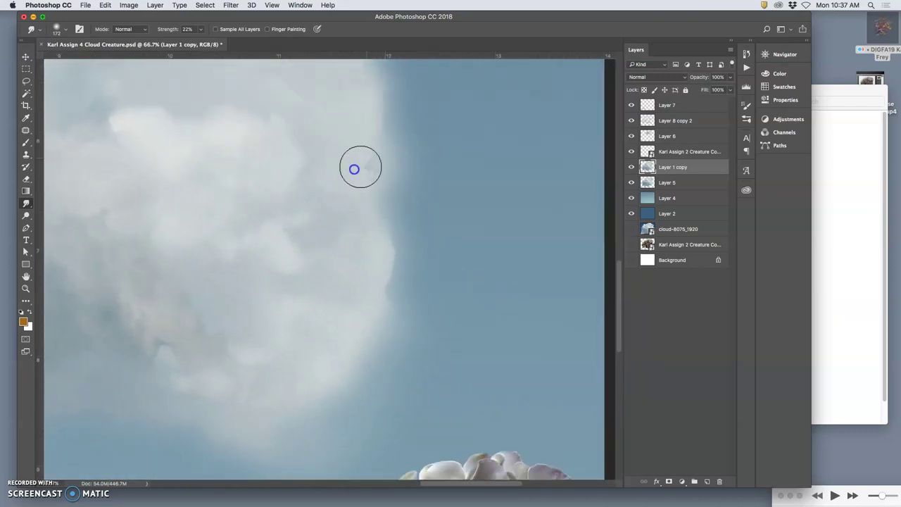
pyautogui.moveTo(360, 167)
pyautogui.mouseDown()
pyautogui.moveTo(381, 164)
pyautogui.moveTo(390, 168)
pyautogui.moveTo(441, 220)
pyautogui.moveTo(399, 211)
pyautogui.moveTo(382, 189)
pyautogui.moveTo(369, 205)
pyautogui.moveTo(376, 172)
pyautogui.moveTo(380, 151)
pyautogui.mouseUp()
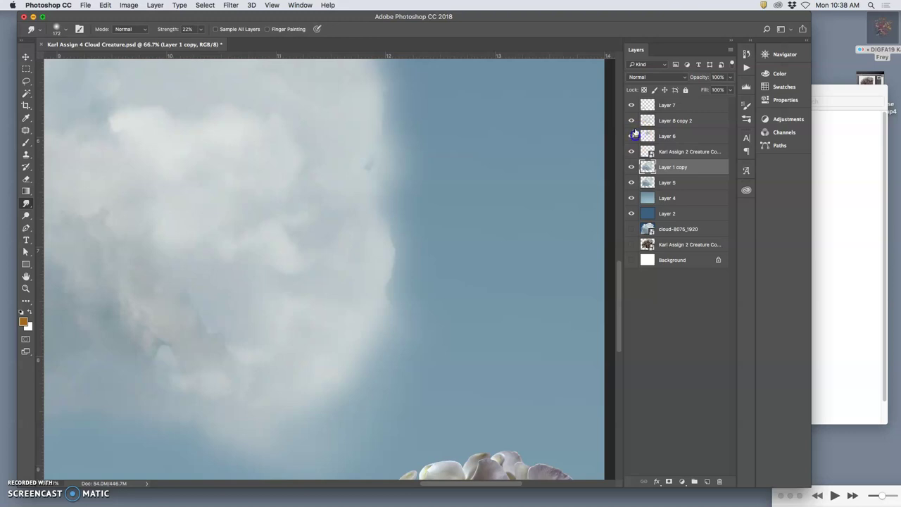
# Make Layer 8 copy 2 active and smudge away the dark mark and nearby shading inside the creature's rear edge.
pyautogui.click(638, 120)
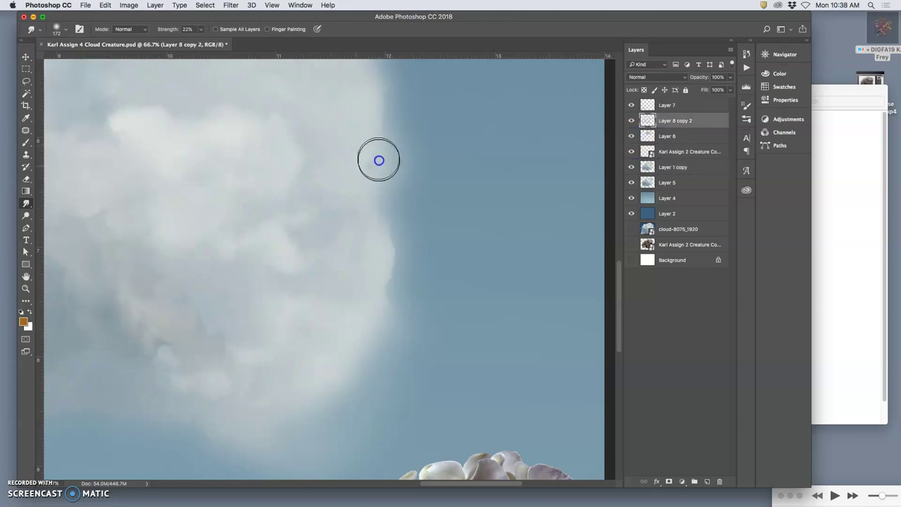
pyautogui.moveTo(331, 197); pyautogui.dragTo(357, 184)
pyautogui.moveTo(307, 198)
pyautogui.mouseDown()
pyautogui.moveTo(358, 170)
pyautogui.moveTo(334, 194)
pyautogui.moveTo(355, 180)
pyautogui.mouseUp()
pyautogui.moveTo(300, 217); pyautogui.dragTo(314, 210)
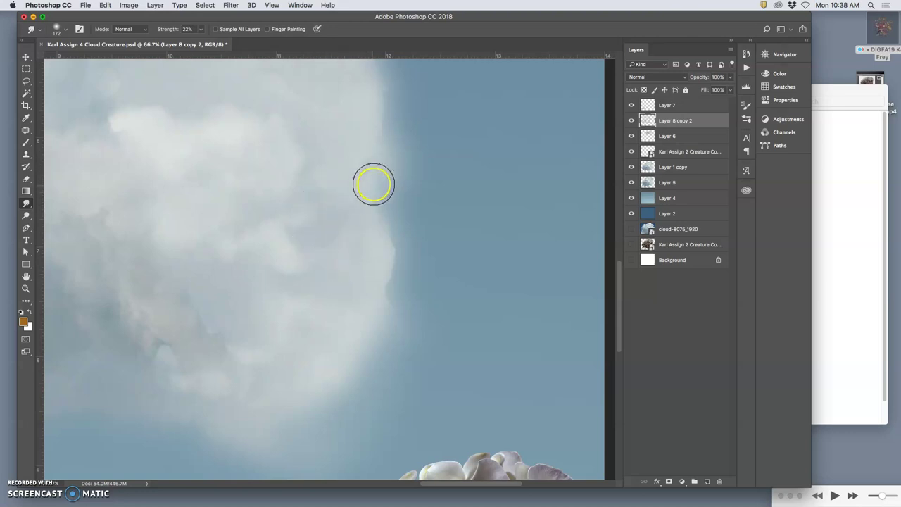
# Smudge the rear outer contour and the dark creases in the lower rear part of the creature on Layer 8 copy 2.
pyautogui.moveTo(382, 184); pyautogui.dragTo(381, 178)
pyautogui.moveTo(394, 186); pyautogui.dragTo(402, 170)
pyautogui.moveTo(395, 257); pyautogui.dragTo(395, 262)
pyautogui.moveTo(373, 276); pyautogui.dragTo(395, 255)
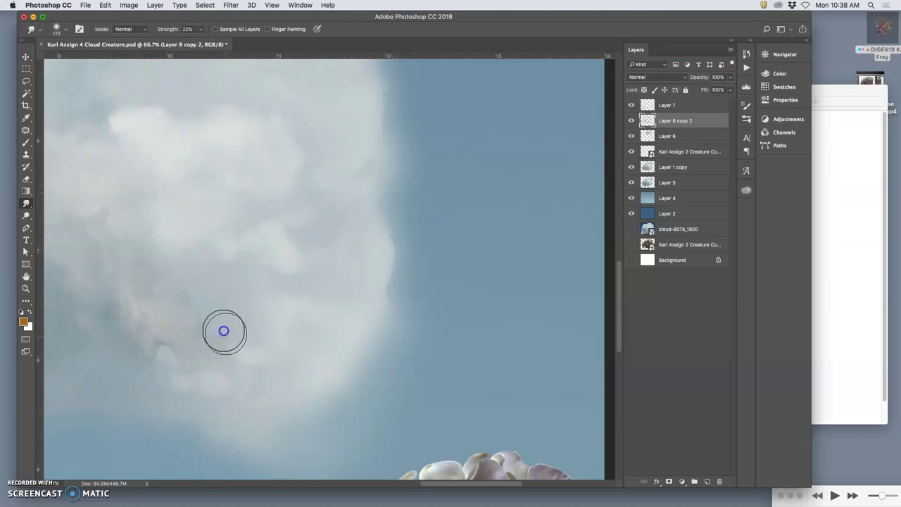
pyautogui.moveTo(223, 330)
pyautogui.mouseDown()
pyautogui.moveTo(207, 322)
pyautogui.moveTo(232, 292)
pyautogui.moveTo(183, 260)
pyautogui.moveTo(215, 331)
pyautogui.mouseUp()
pyautogui.moveTo(254, 368)
pyautogui.mouseDown()
pyautogui.moveTo(156, 365)
pyautogui.moveTo(287, 379)
pyautogui.mouseUp()
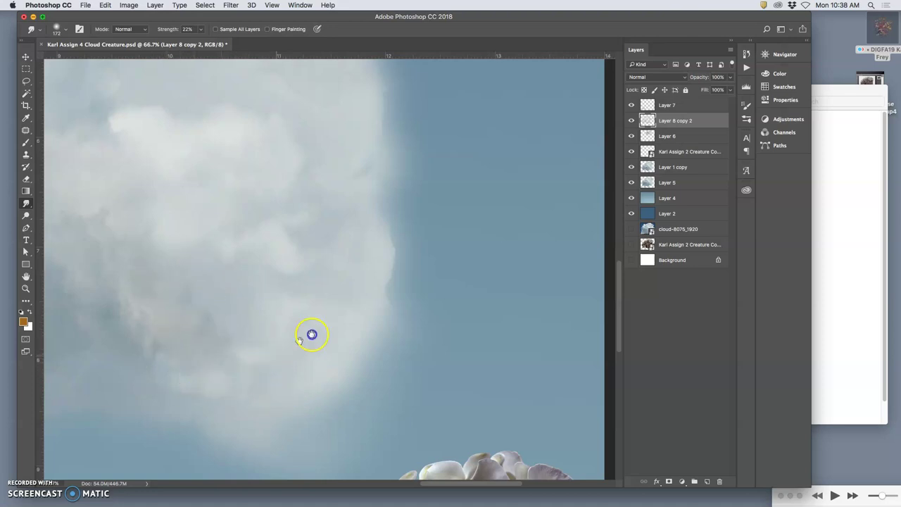
# Try to smudge away the small dark speck in the grey shading above the belly on Layer 8 copy 2.
pyautogui.moveTo(312, 334)
pyautogui.mouseDown()
pyautogui.moveTo(489, 305)
pyautogui.moveTo(532, 308)
pyautogui.mouseUp()
pyautogui.moveTo(394, 171); pyautogui.dragTo(390, 264)
pyautogui.moveTo(346, 339); pyautogui.dragTo(463, 274)
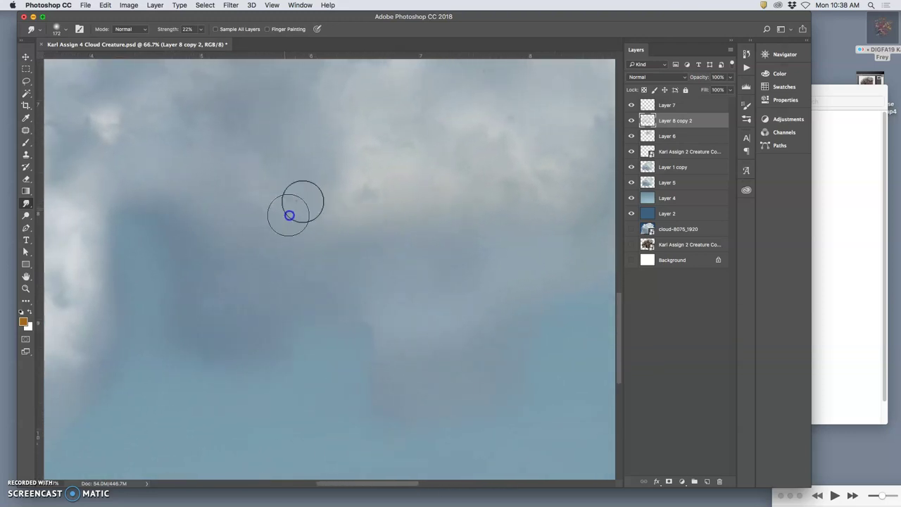
pyautogui.moveTo(289, 215); pyautogui.dragTo(320, 188)
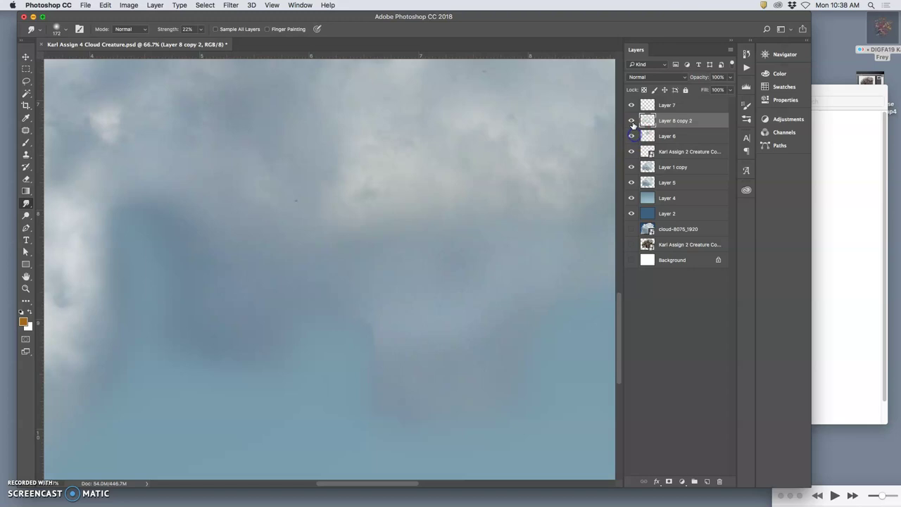
# Toggle the visibility of Layer 8 copy 2, Layer 7 and Layer 1 copy to check which layer holds the belly's shading and speck.
pyautogui.click(631, 121)
pyautogui.click(630, 105)
pyautogui.click(631, 105)
pyautogui.click(631, 121)
pyautogui.click(633, 167)
pyautogui.click(634, 151)
pyautogui.click(631, 167)
pyautogui.click(630, 167)
pyautogui.click(631, 167)
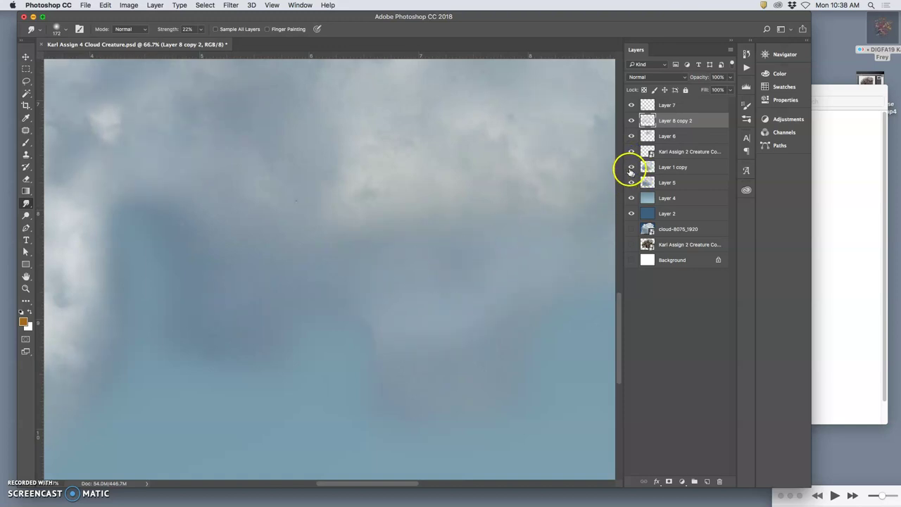